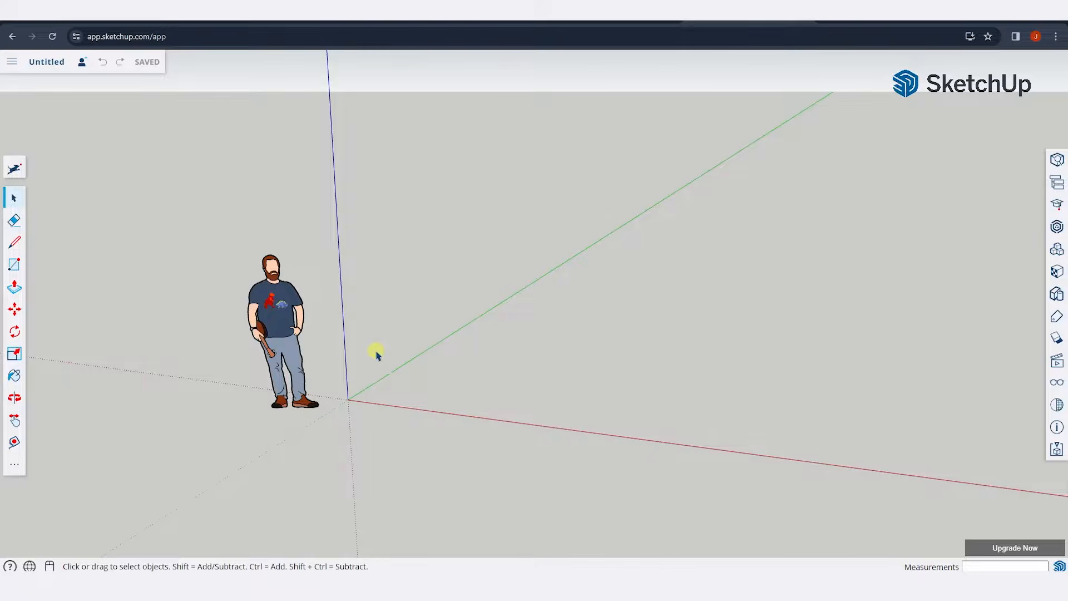
Start saving the untitled model into the SketchUp project and create a folder named "Getting Started with SketchUp" there
{"action": "scroll", "coordinate": [335, 383], "scroll_direction": "up", "scroll_amount": 1}
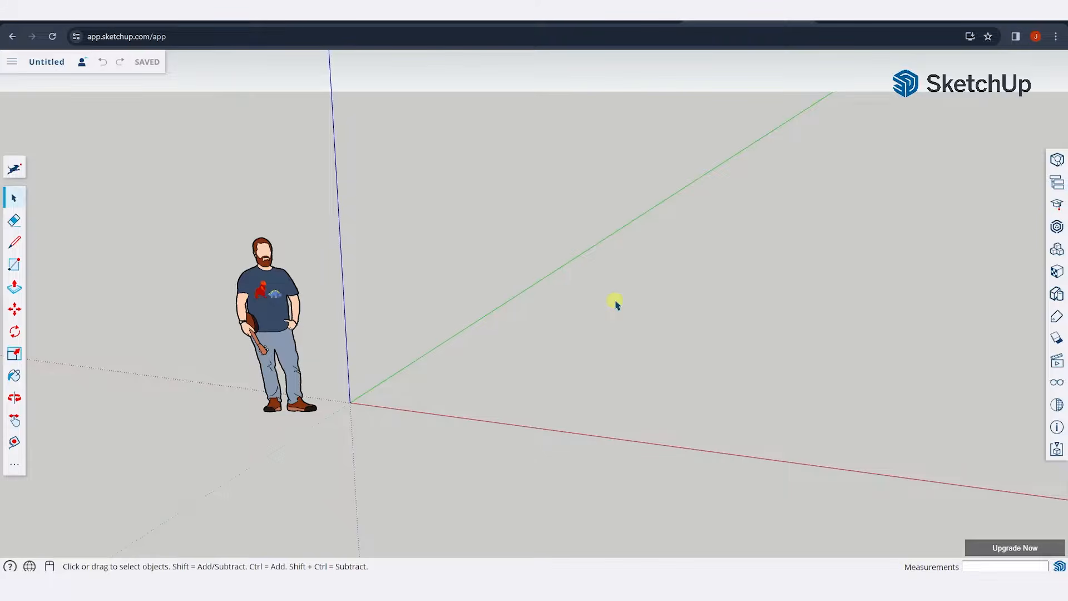
{"action": "left_click", "coordinate": [50, 62]}
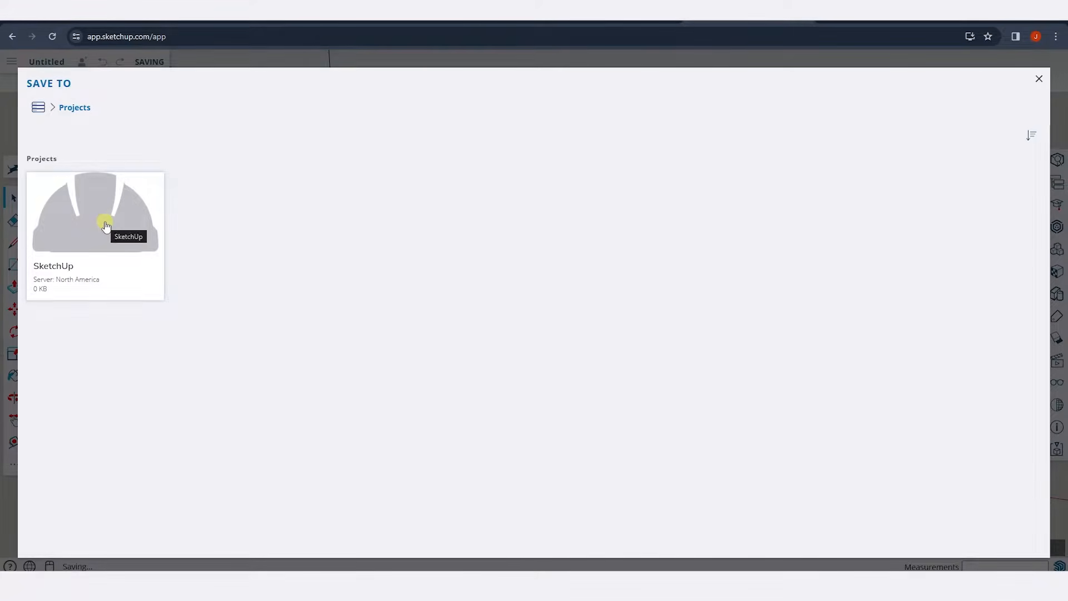
{"action": "left_click", "coordinate": [105, 222]}
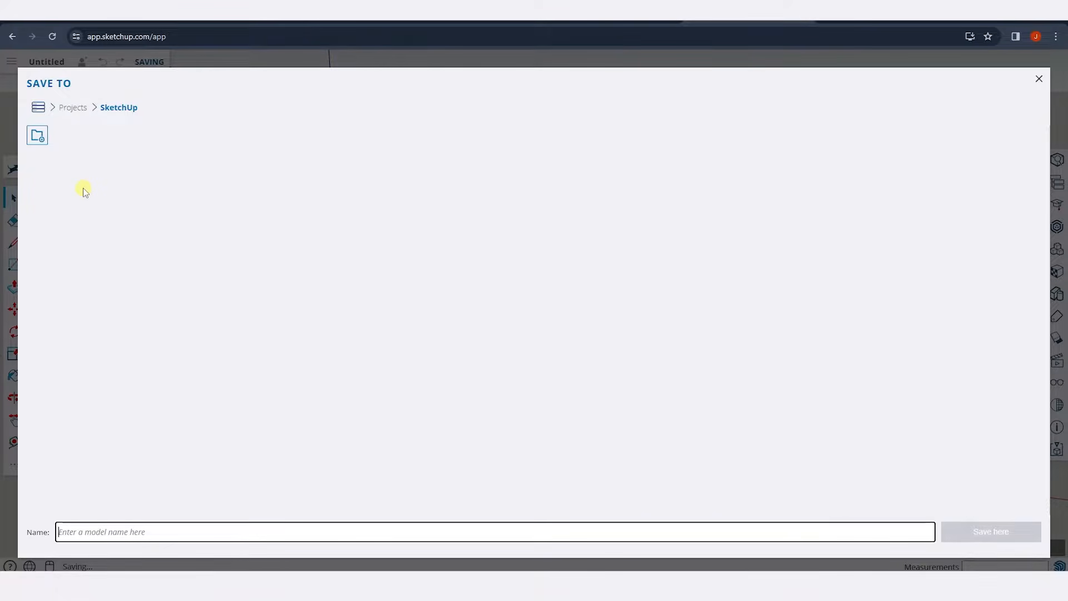
{"action": "left_click", "coordinate": [41, 137]}
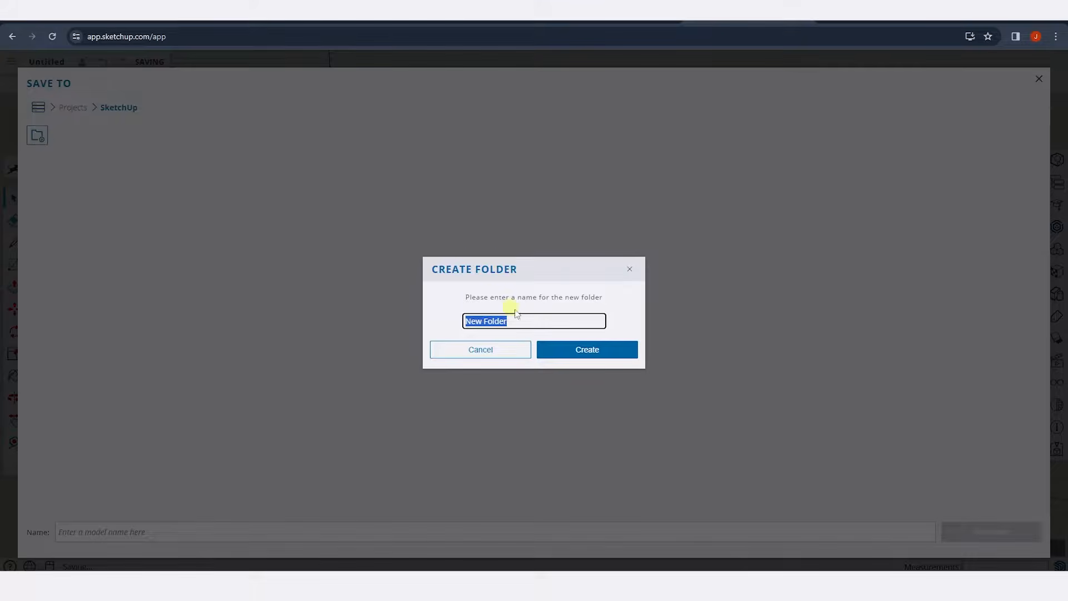
{"action": "type", "text": "Getting Started with SketchUp"}
{"action": "key", "text": "Return"}
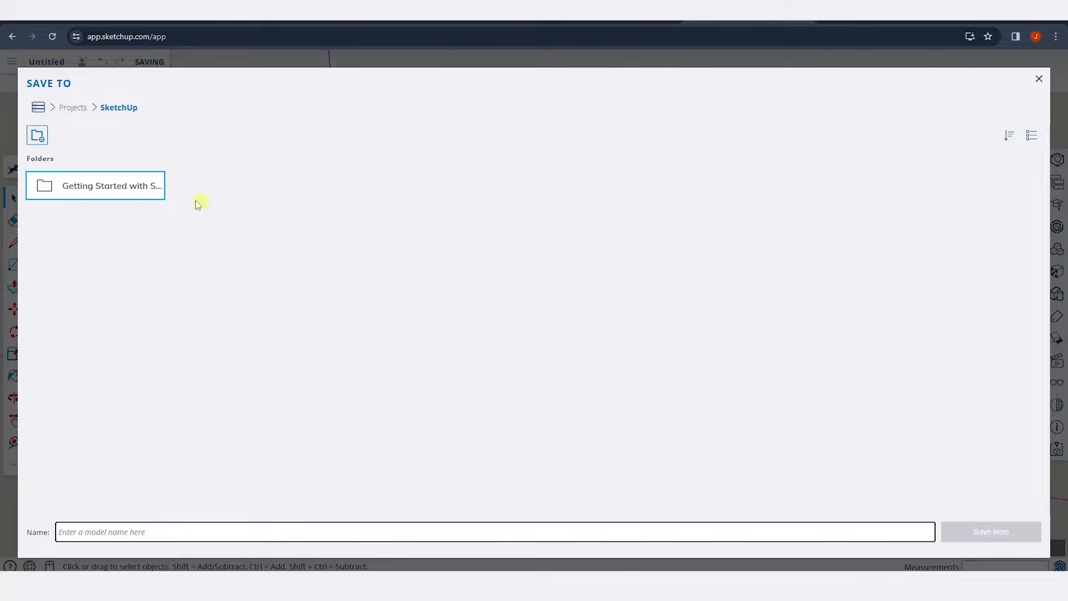
Save the model as "01 GettingStarted" in the "Getting Started with SketchUp" folder
{"action": "left_click", "coordinate": [103, 186]}
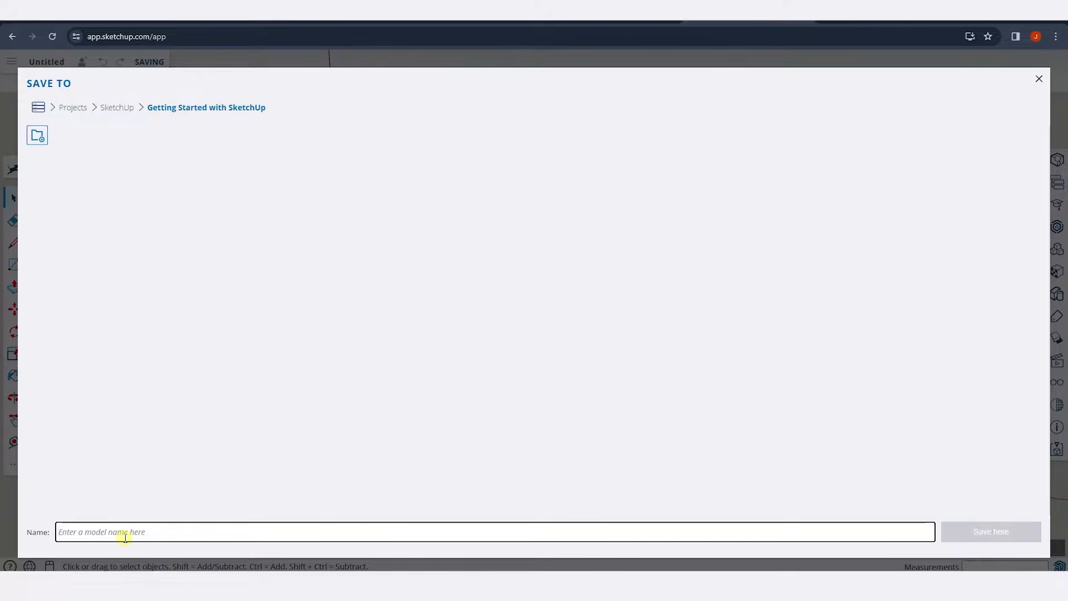
{"action": "type", "text": "01 GettingStarted"}
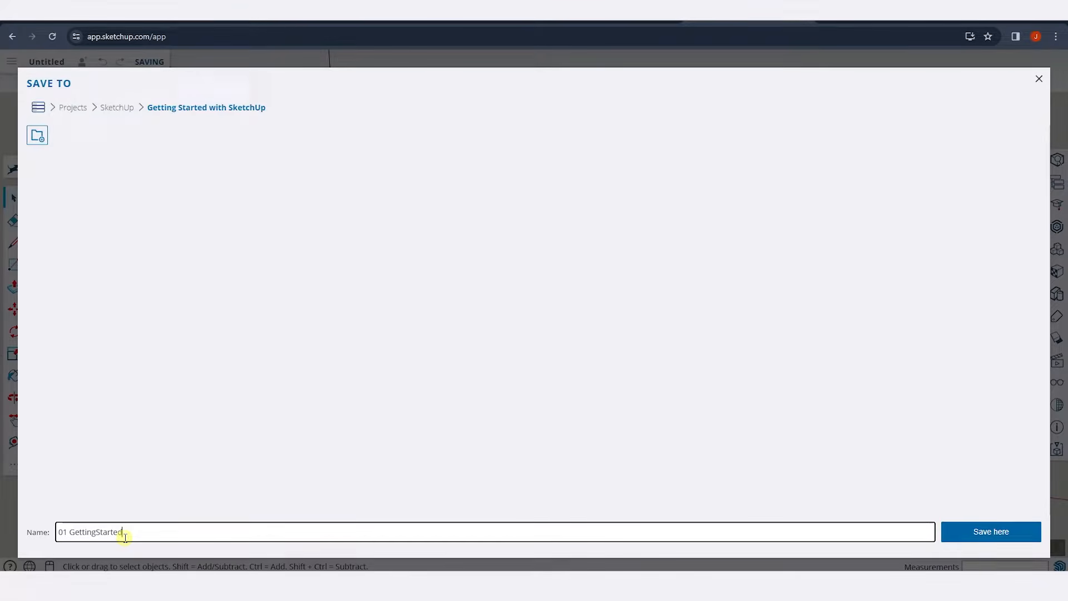
{"action": "key", "text": "Return"}
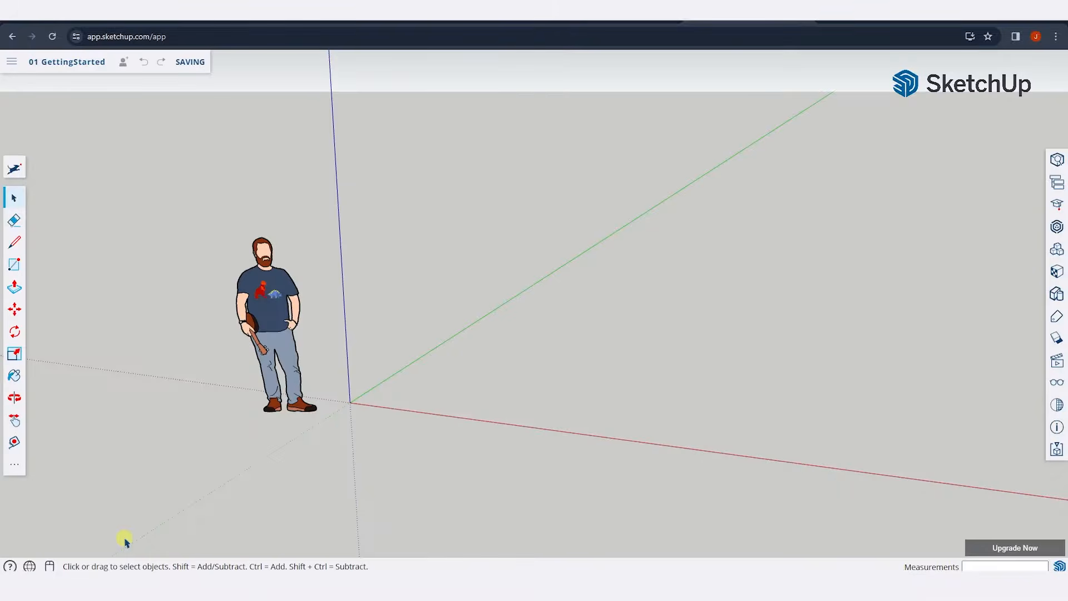
Reload the app's web address to return to the home screen once the model has been saved
{"action": "left_click", "coordinate": [179, 37]}
{"action": "key", "text": "Return"}
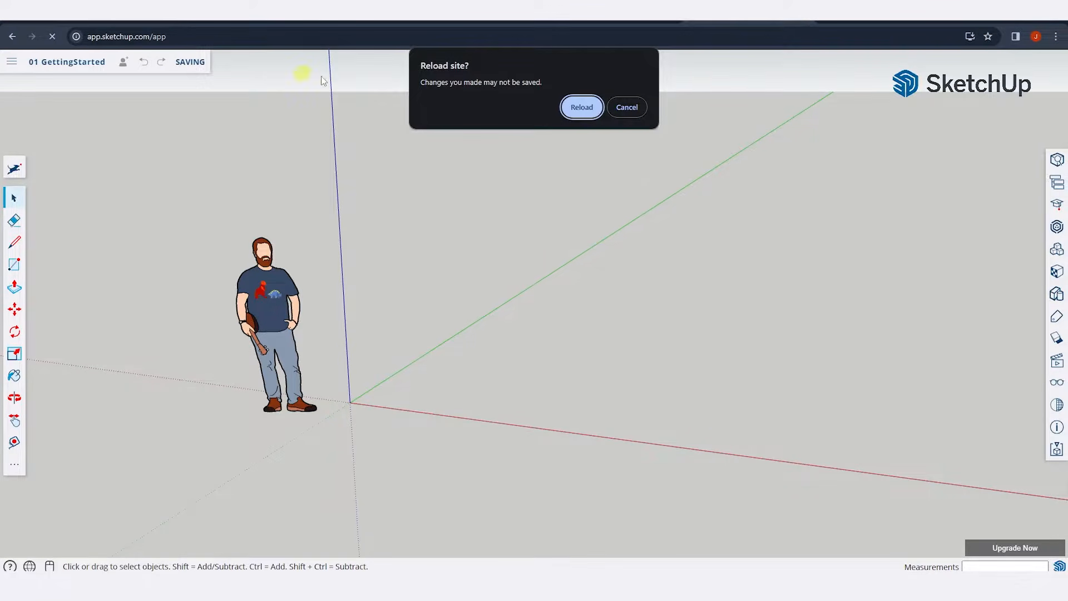
{"action": "left_click", "coordinate": [642, 113]}
{"action": "left_click", "coordinate": [178, 36]}
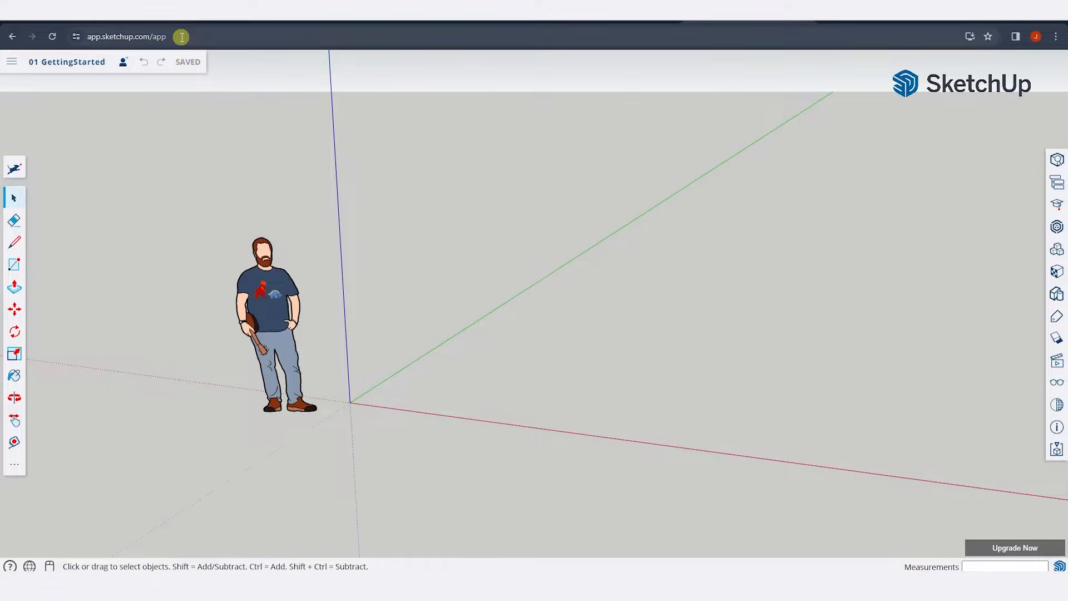
{"action": "key", "text": "Return"}
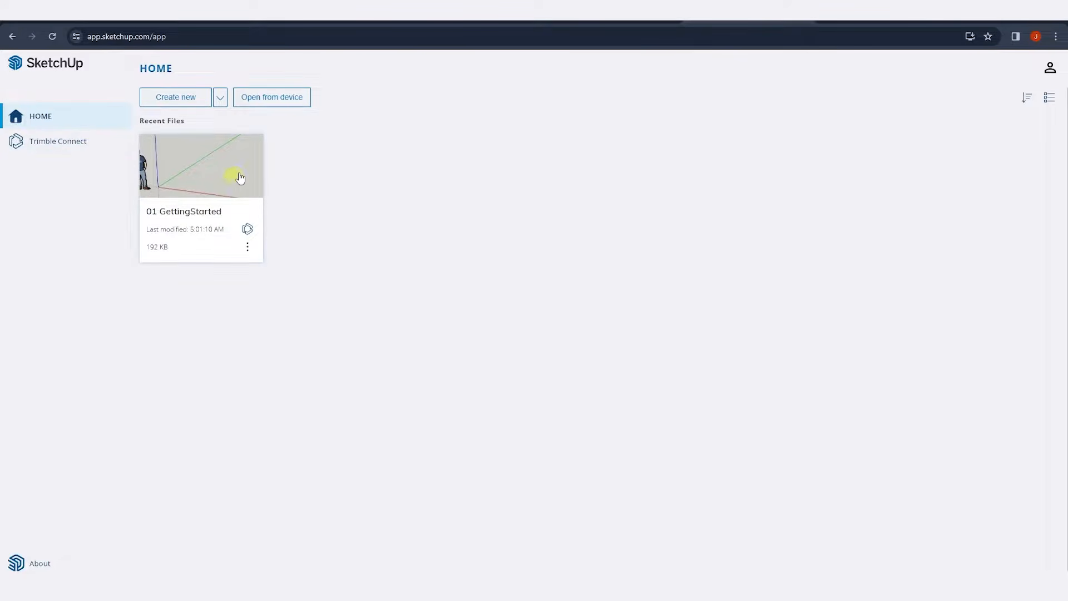
Look through the unit templates offered for new models and reopen the recent model "01 GettingStarted"
{"action": "left_click", "coordinate": [221, 99]}
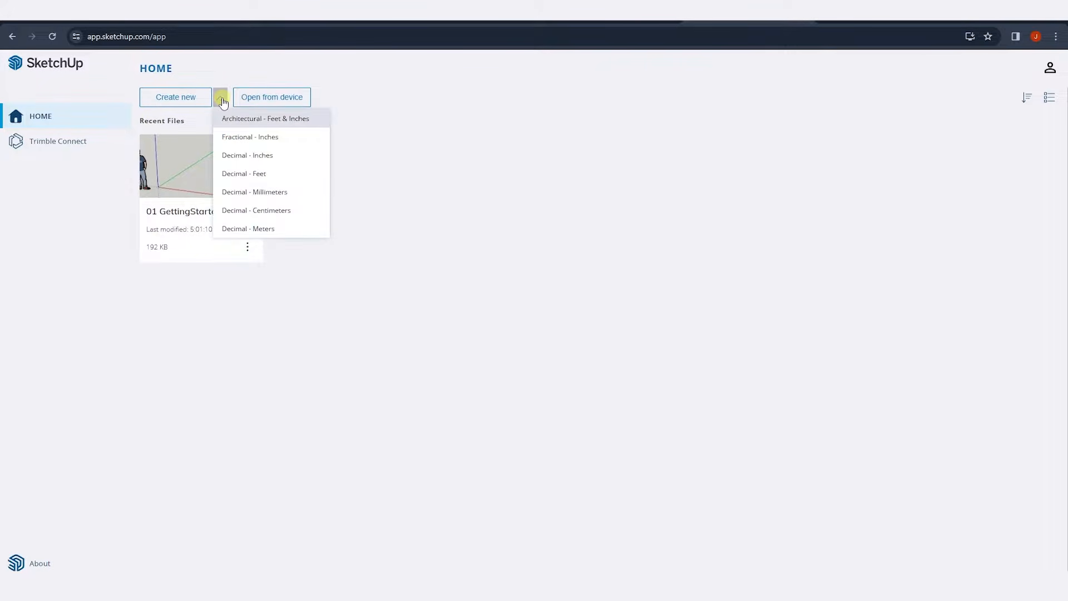
{"action": "left_click", "coordinate": [221, 99]}
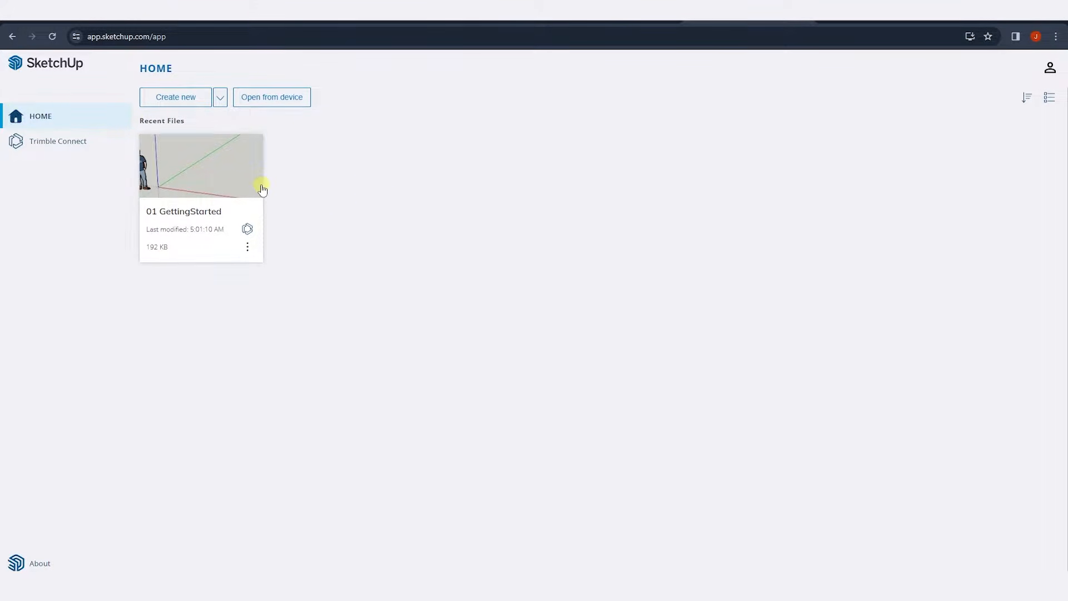
{"action": "left_click", "coordinate": [221, 99]}
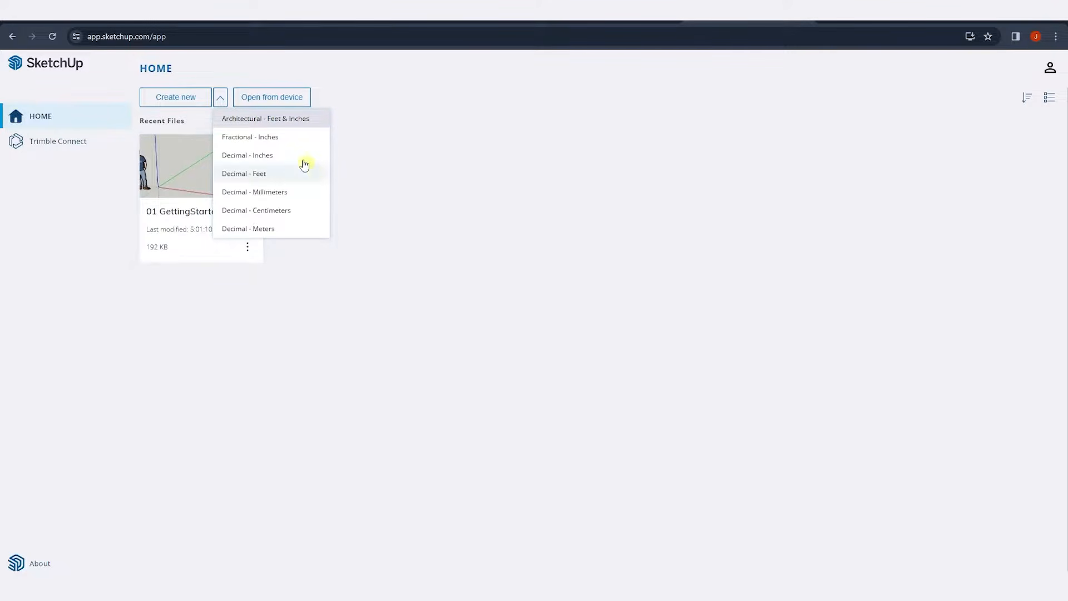
{"action": "left_click", "coordinate": [177, 179]}
{"action": "left_click", "coordinate": [177, 179]}
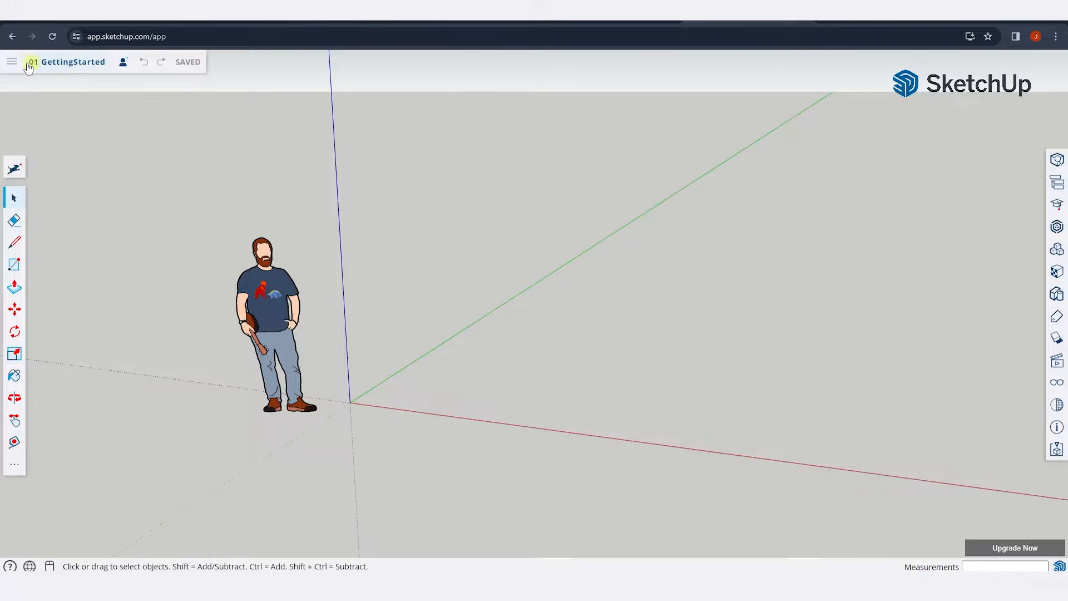
Examine the model's file commands, including the export formats and the download options
{"action": "left_click", "coordinate": [13, 63]}
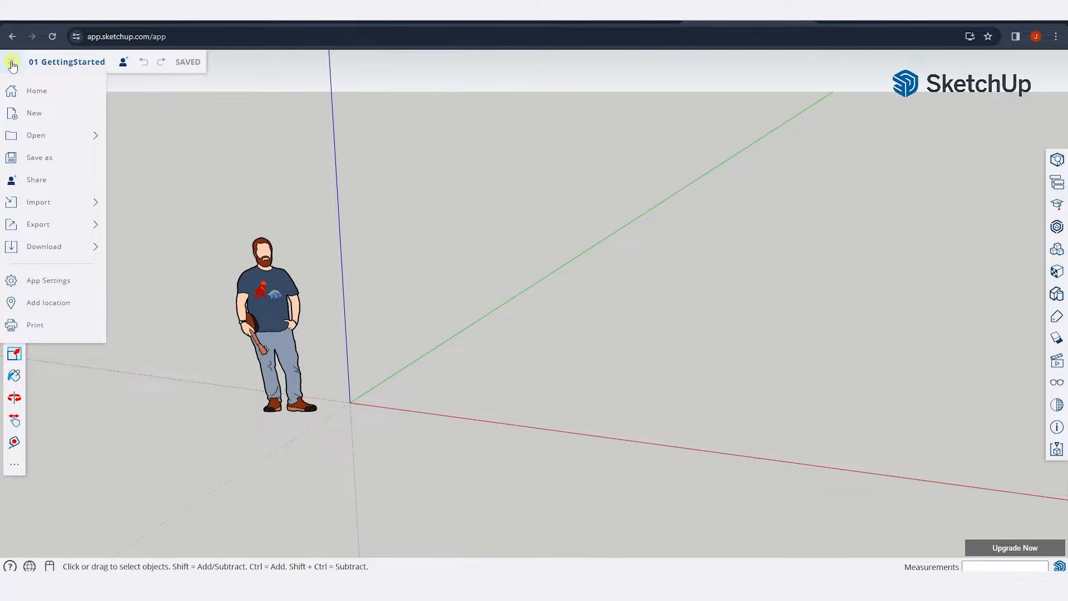
{"action": "left_click", "coordinate": [52, 229]}
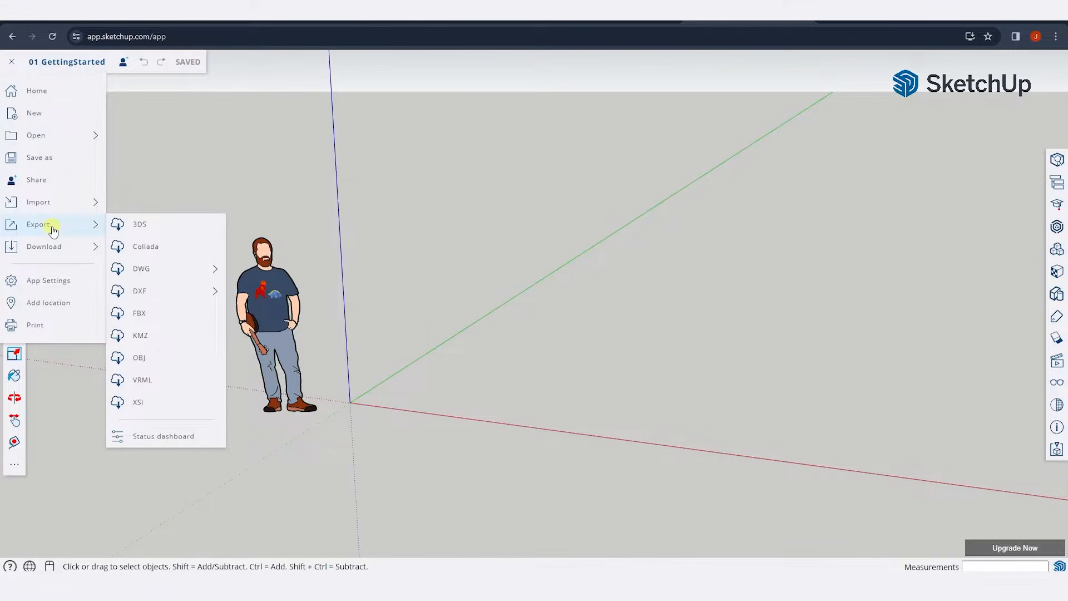
{"action": "left_click", "coordinate": [61, 249]}
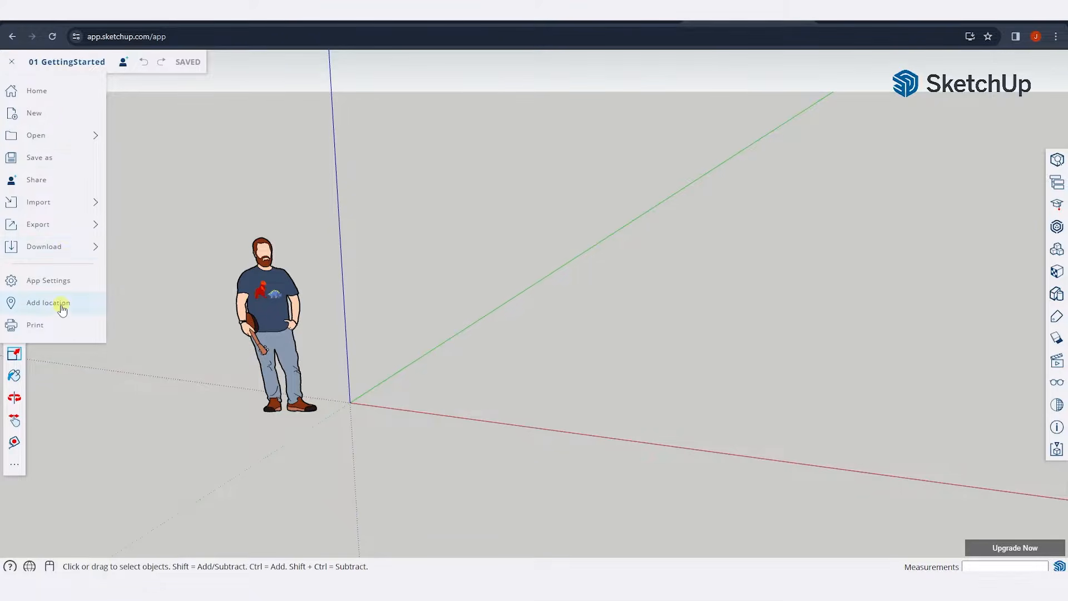
{"action": "left_click", "coordinate": [447, 206]}
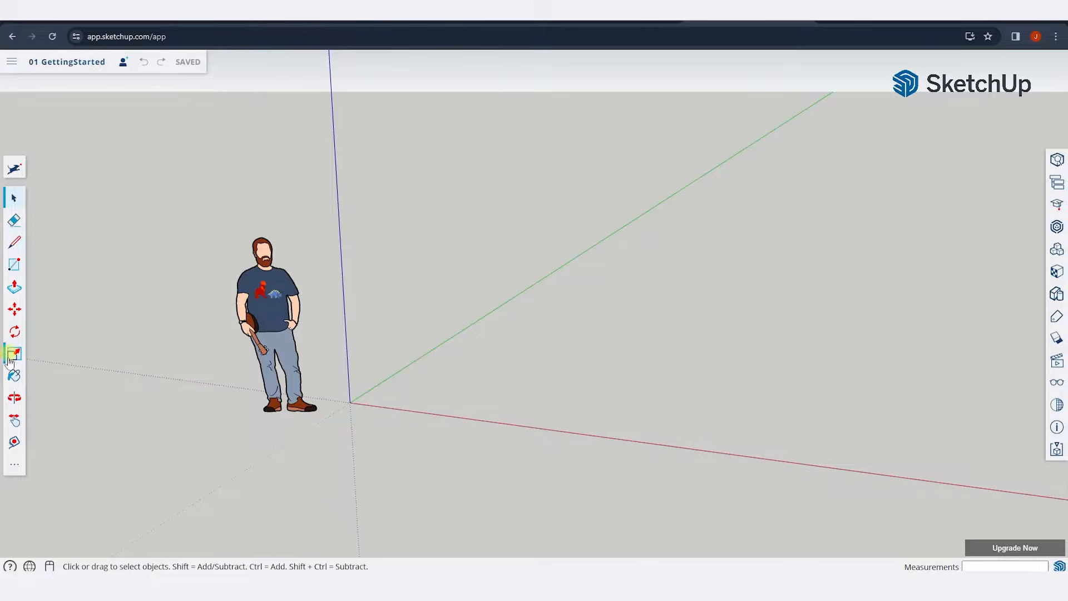
{"action": "left_click", "coordinate": [13, 244]}
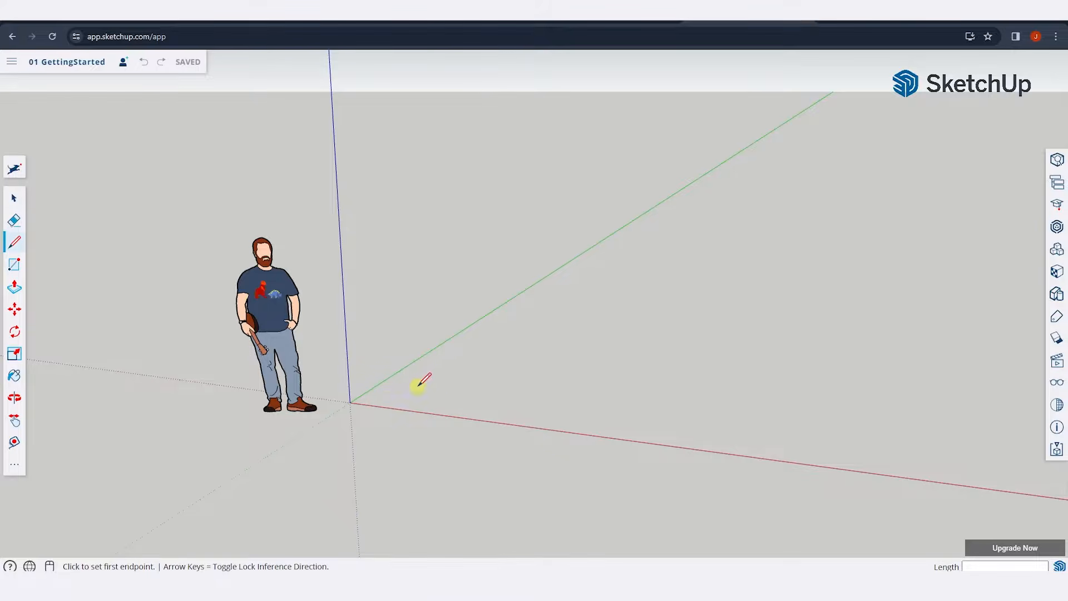
{"action": "left_click", "coordinate": [401, 397]}
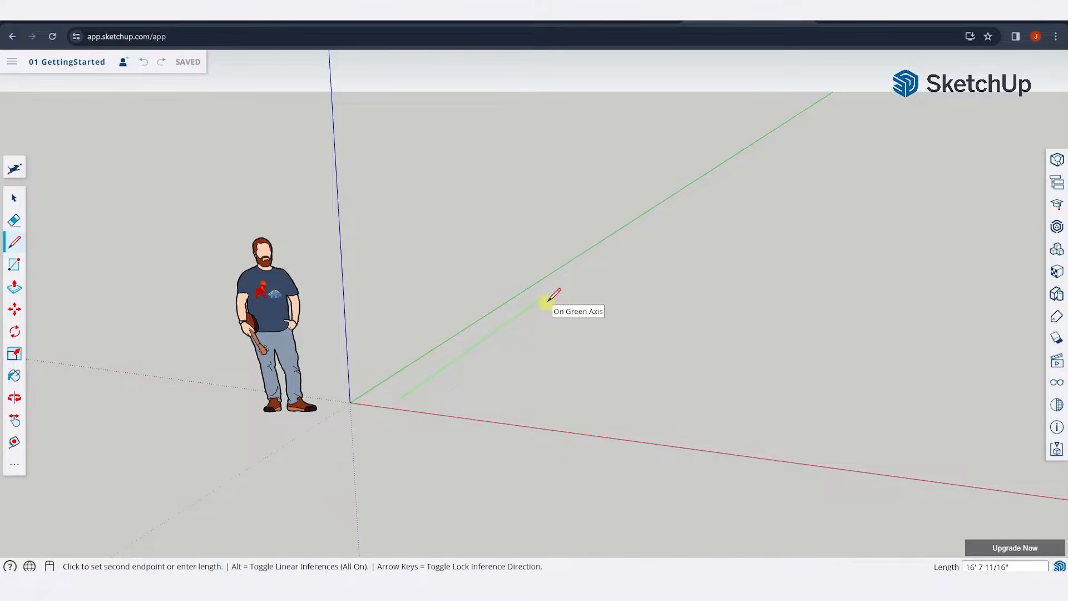
{"action": "key", "text": "space"}
Draw a trial rectangle on the ground plane near the origin, between the red and green axes, and delete it
{"action": "left_click", "coordinate": [14, 264]}
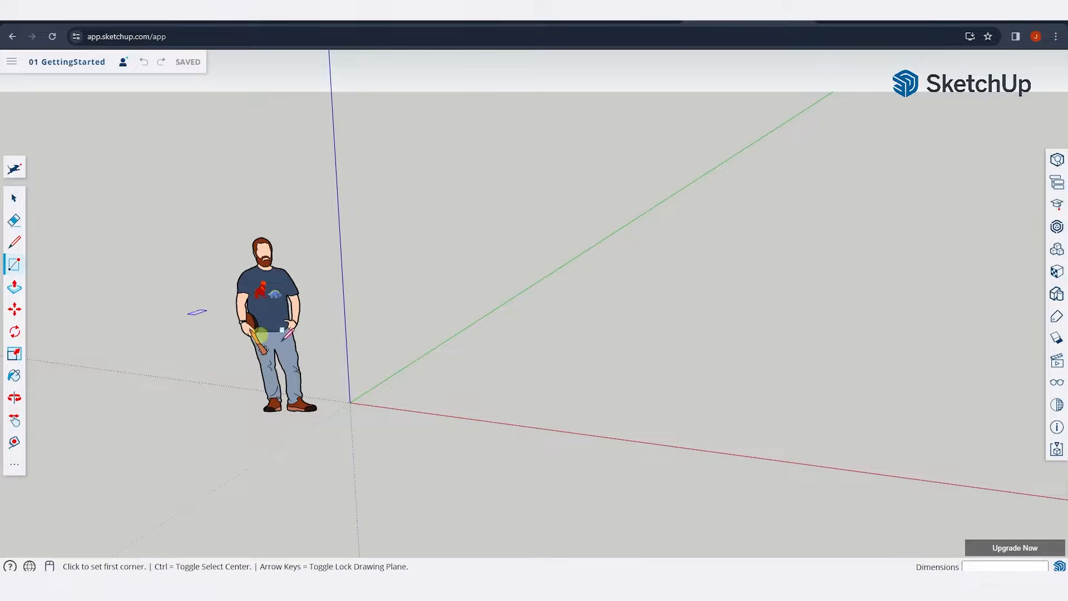
{"action": "left_click", "coordinate": [388, 400]}
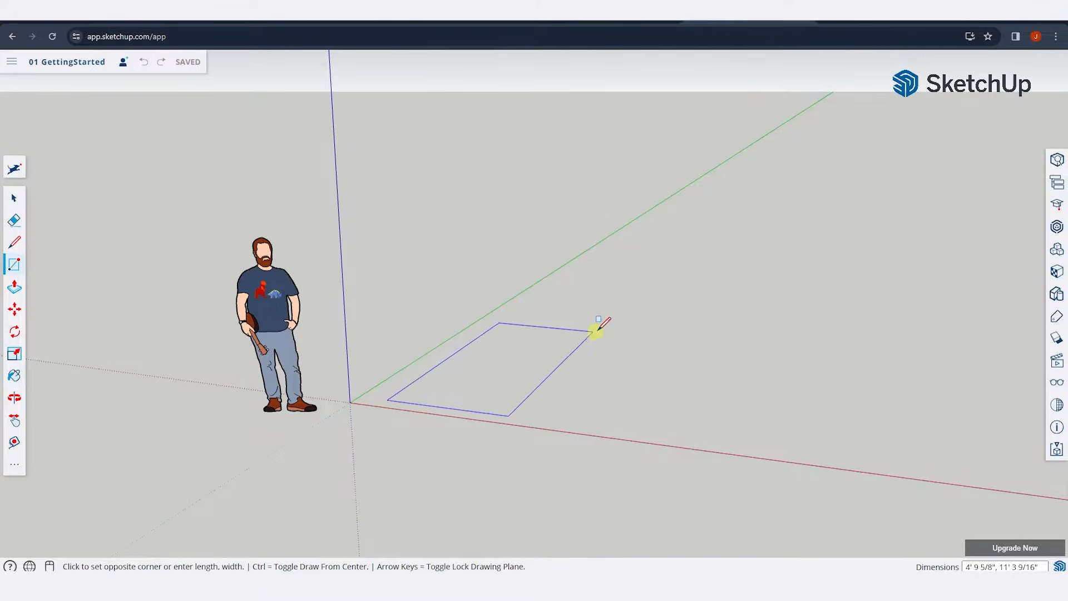
{"action": "left_click", "coordinate": [615, 333]}
{"action": "key", "text": "space"}
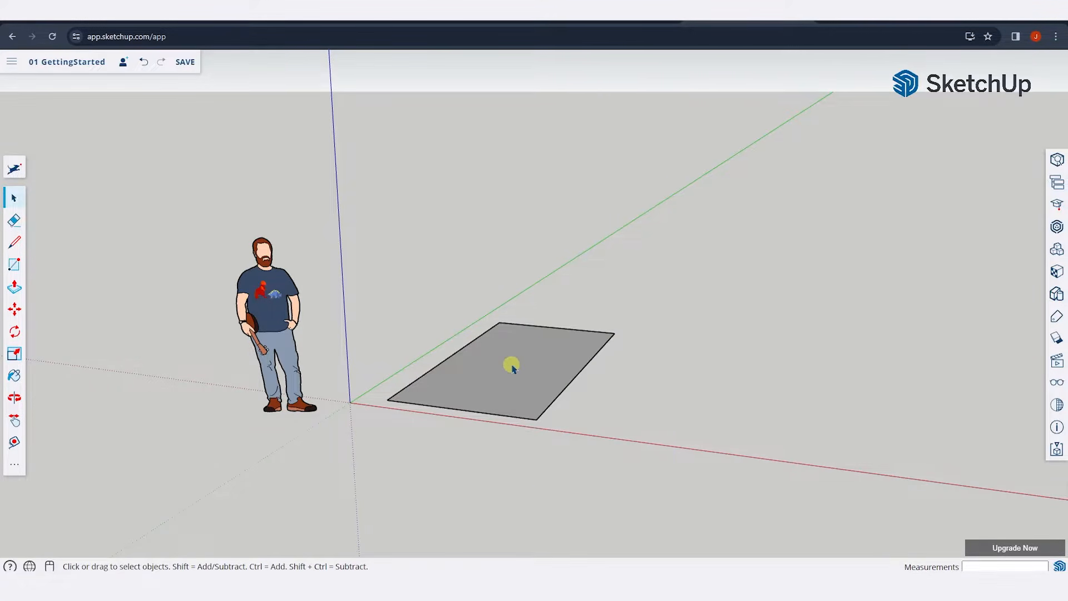
{"action": "left_click", "coordinate": [509, 384]}
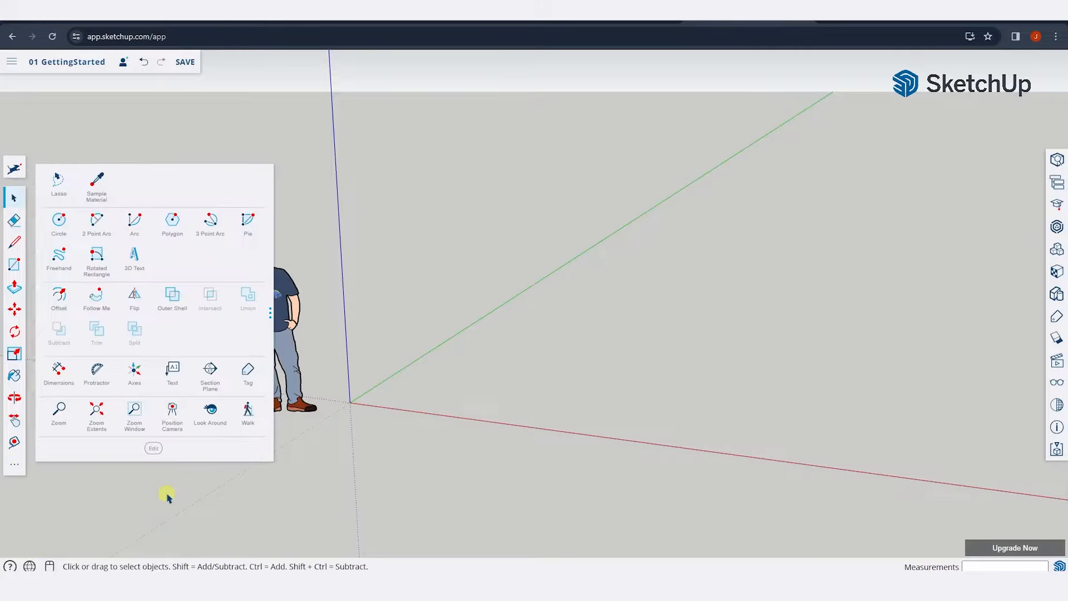
Bring the Axes tool in from the additional tools and fit the model in view with Zoom Extents
{"action": "left_click", "coordinate": [161, 493]}
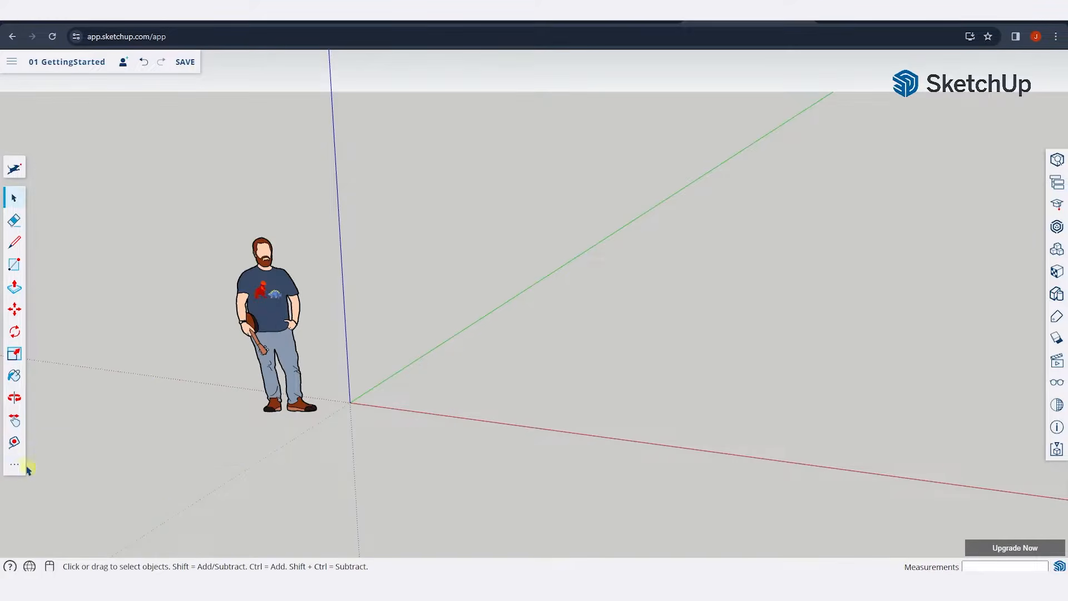
{"action": "left_click", "coordinate": [16, 466]}
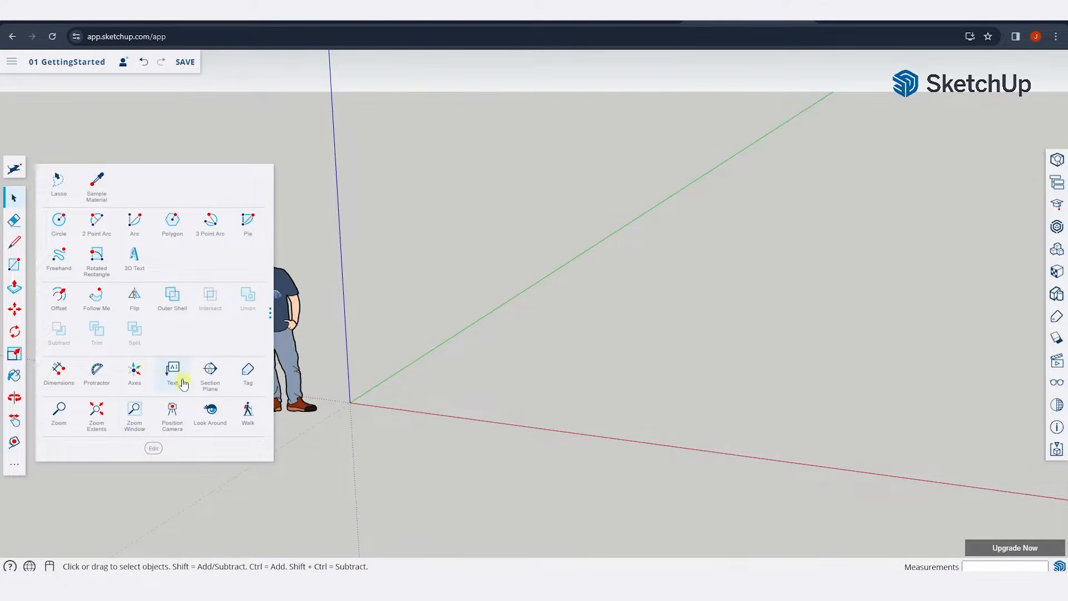
{"action": "left_click", "coordinate": [135, 374]}
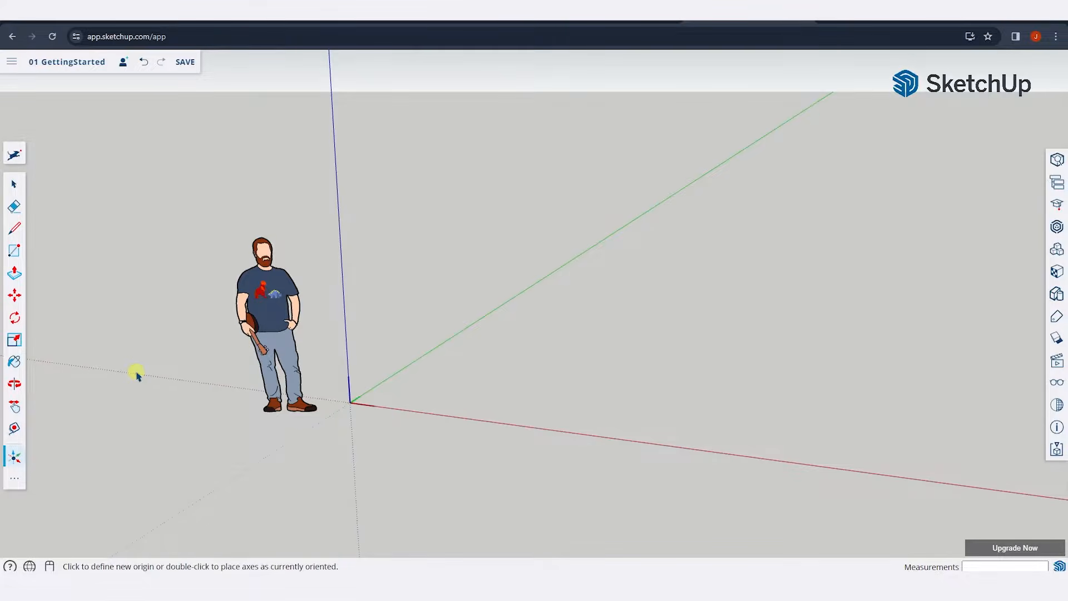
{"action": "left_click", "coordinate": [16, 480]}
{"action": "left_click", "coordinate": [96, 414]}
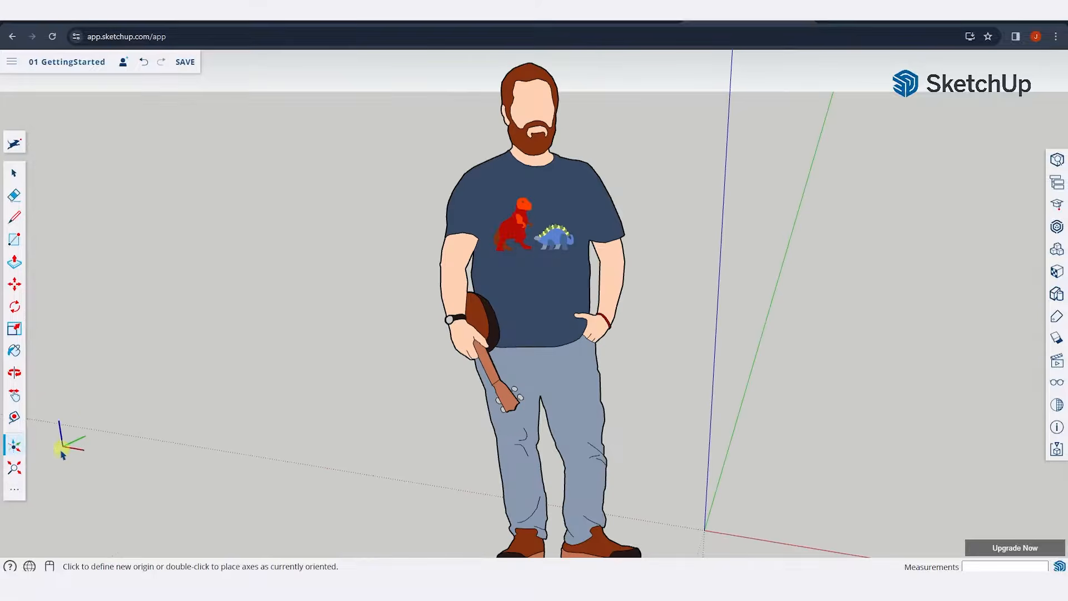
Activate Zoom and Position Camera from the additional tools so both join the recently used ones
{"action": "left_click", "coordinate": [15, 500]}
{"action": "left_click", "coordinate": [59, 415]}
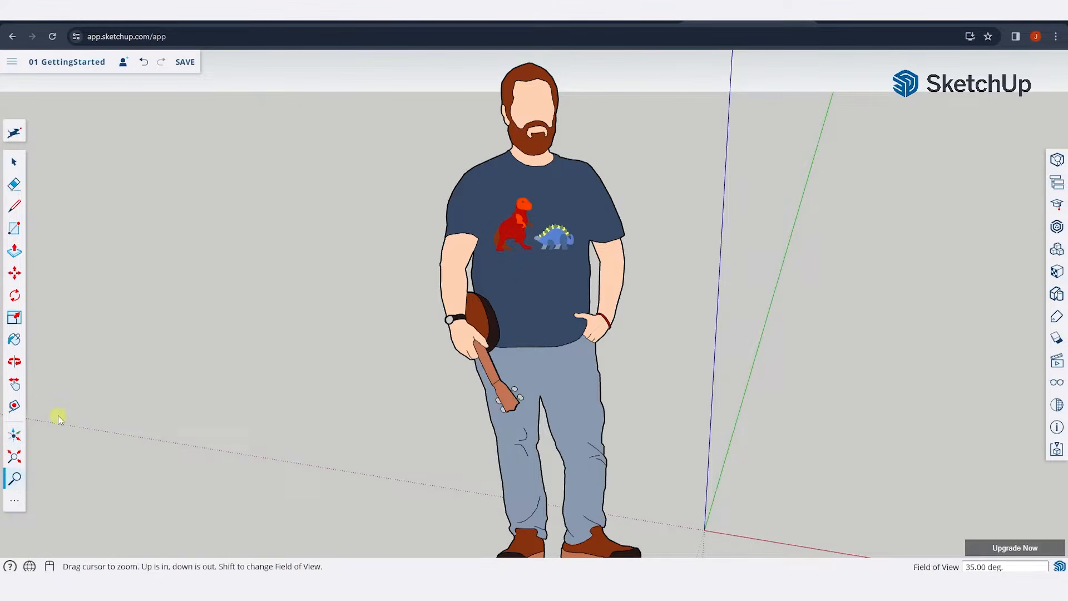
{"action": "left_click", "coordinate": [14, 500]}
{"action": "left_click", "coordinate": [176, 413]}
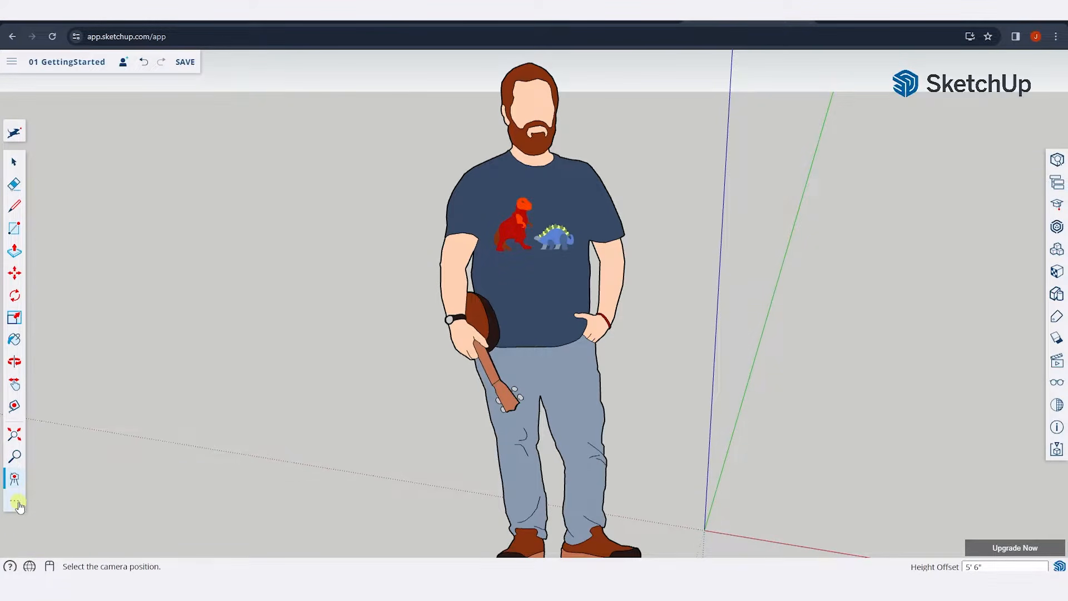
Run Zoom Extents again from the additional tools and switch back to the Zoom tool
{"action": "left_click", "coordinate": [16, 502]}
{"action": "left_click", "coordinate": [96, 414]}
{"action": "left_click", "coordinate": [17, 502]}
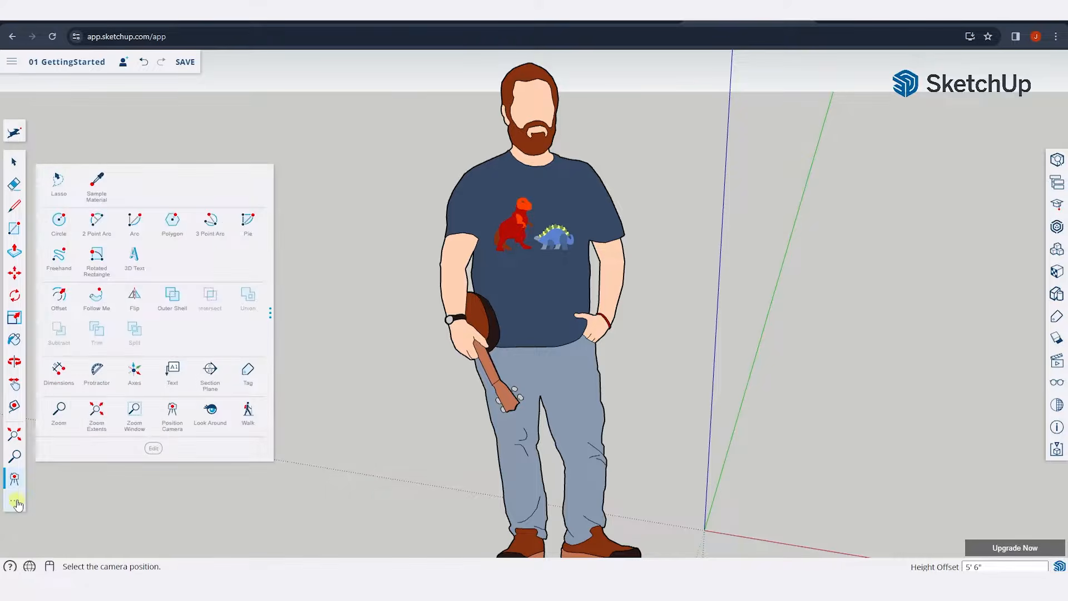
{"action": "left_click", "coordinate": [59, 412]}
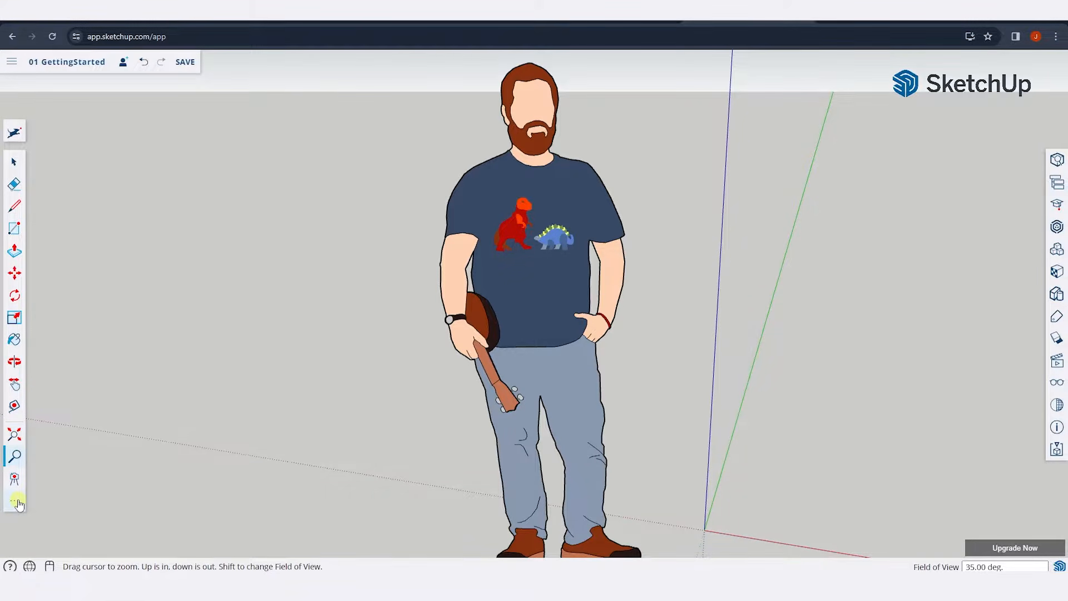
Activate the Protractor from the additional tools, ready for use on the open ground near the origin
{"action": "left_click", "coordinate": [17, 502]}
{"action": "left_click", "coordinate": [98, 370]}
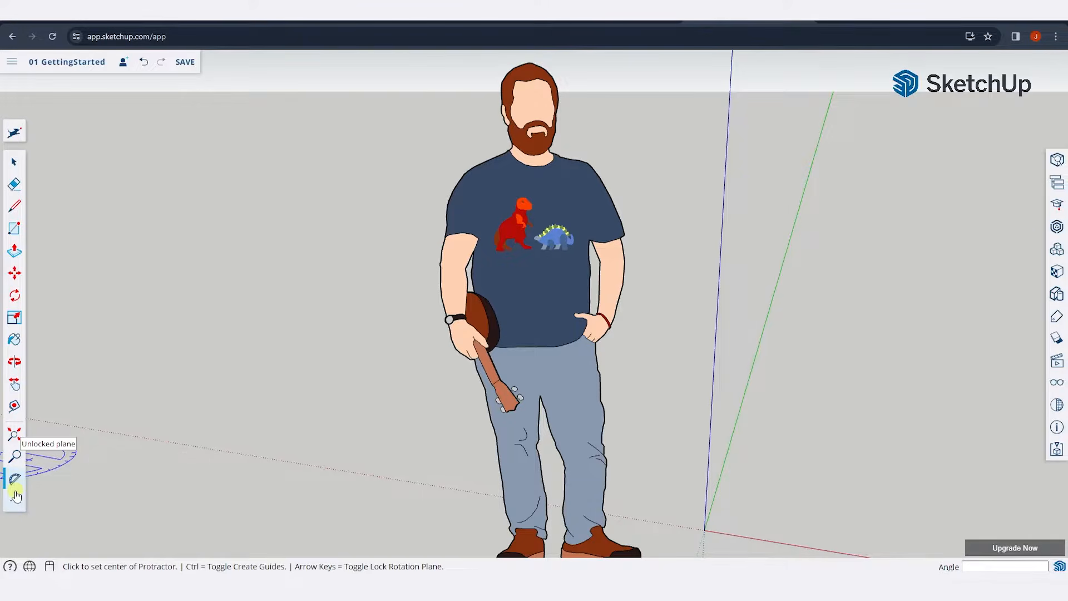
{"action": "scroll", "coordinate": [442, 298], "scroll_direction": "down", "scroll_amount": 5}
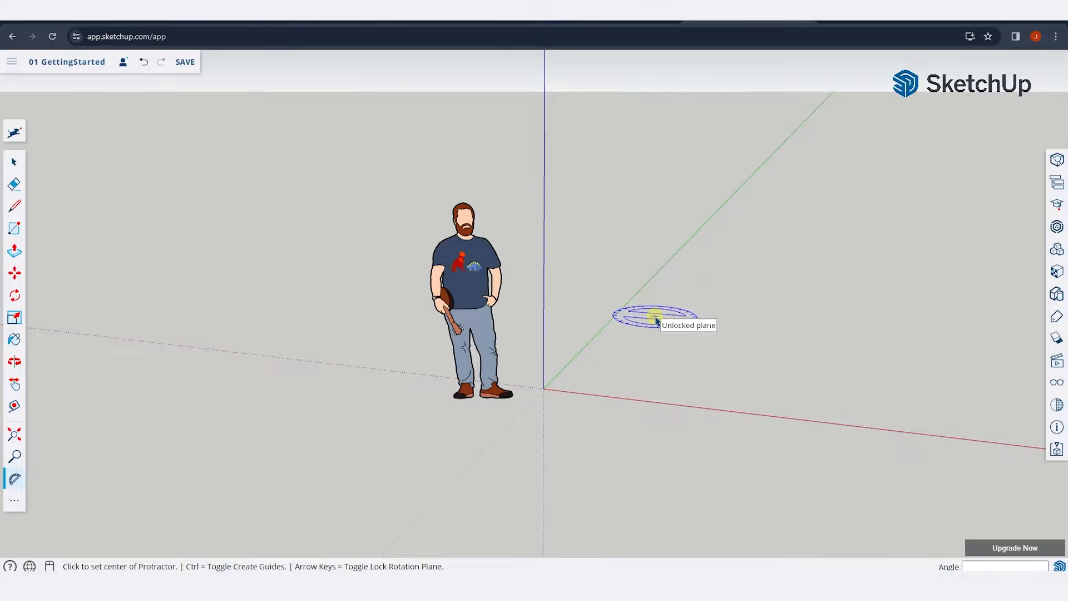
Activate the Line tool briefly and return to the Select tool, with the view closer to the scale figure
{"action": "middle_click_drag", "start_coordinate": [644, 316], "coordinate": [648, 346]}
{"action": "scroll", "coordinate": [734, 361], "scroll_direction": "up", "scroll_amount": 2}
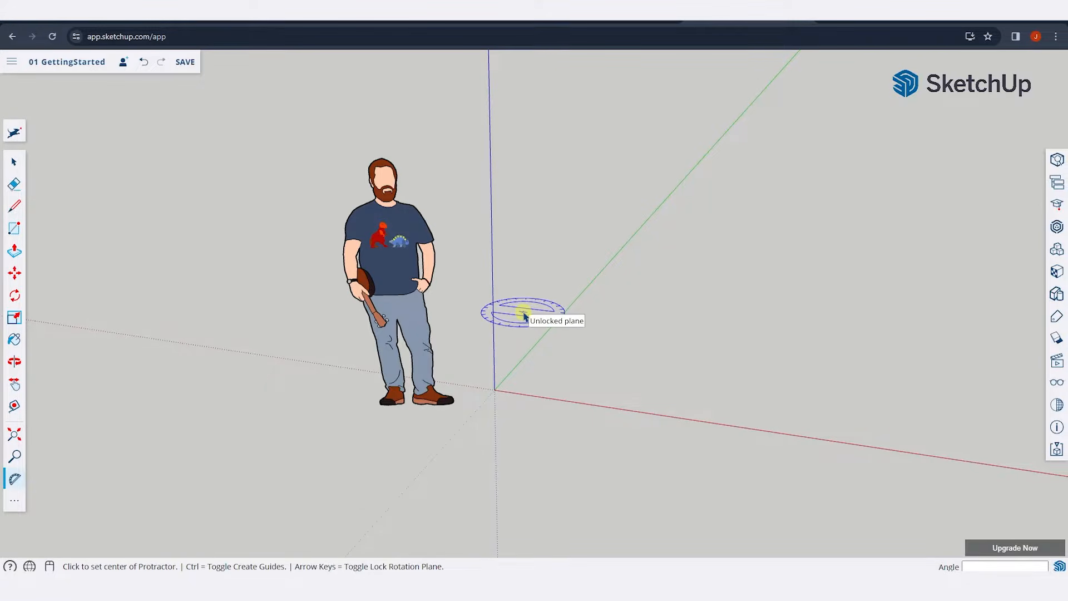
{"action": "key", "text": "l"}
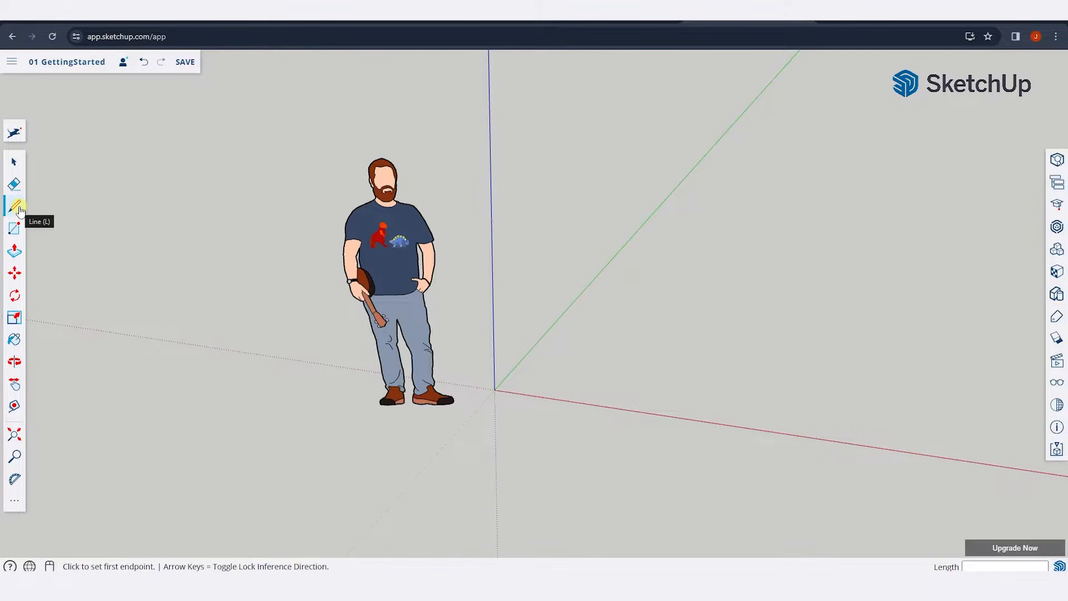
{"action": "scroll", "coordinate": [317, 234], "scroll_direction": "down", "scroll_amount": 2}
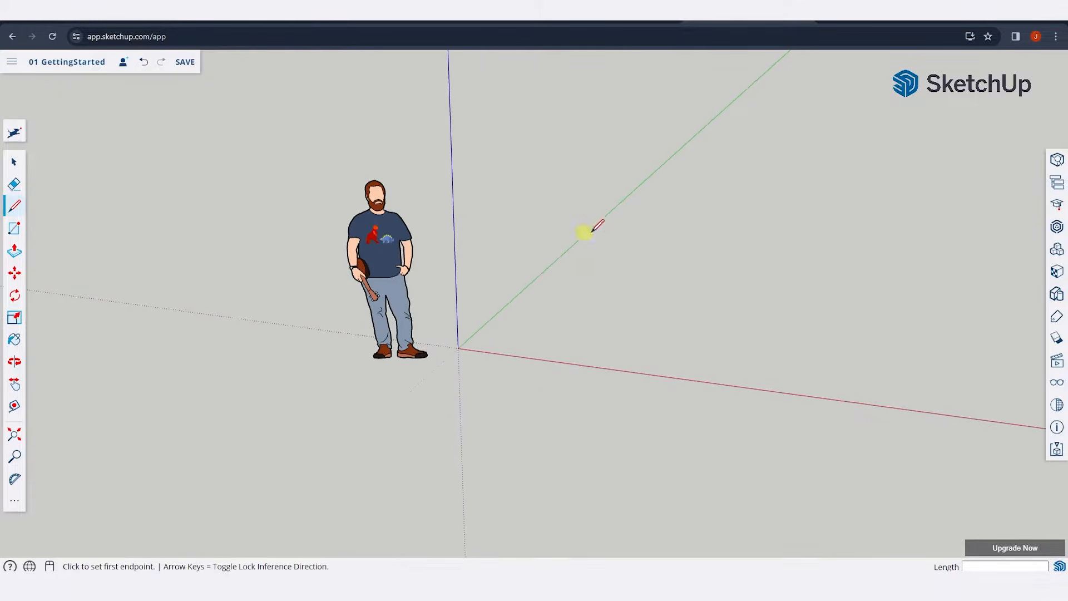
{"action": "scroll", "coordinate": [594, 233], "scroll_direction": "up", "scroll_amount": 2}
{"action": "key", "text": "space"}
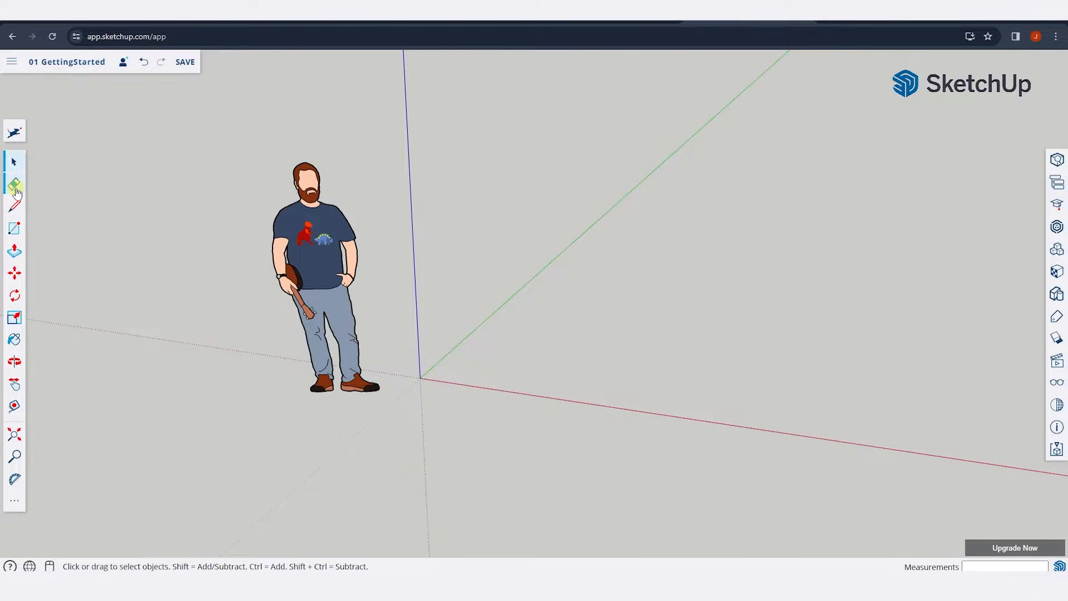
Show Entity Info, Outliner, Instructor, Components and Materials in turn, closing the 3D Warehouse window that also gets opened
{"action": "left_click", "coordinate": [1056, 160]}
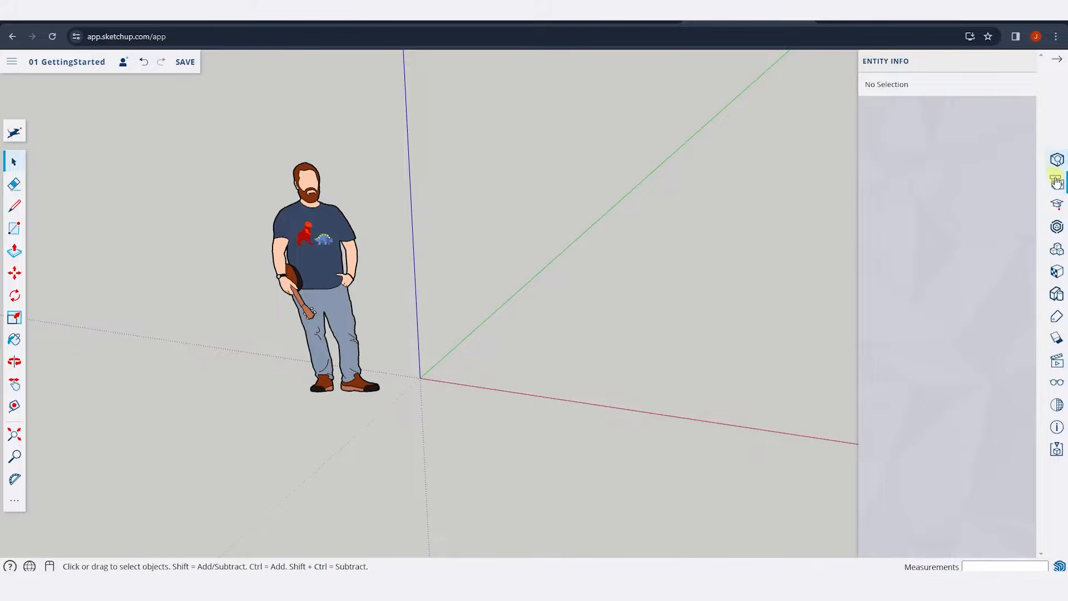
{"action": "left_click", "coordinate": [1057, 183]}
{"action": "left_click", "coordinate": [1056, 204]}
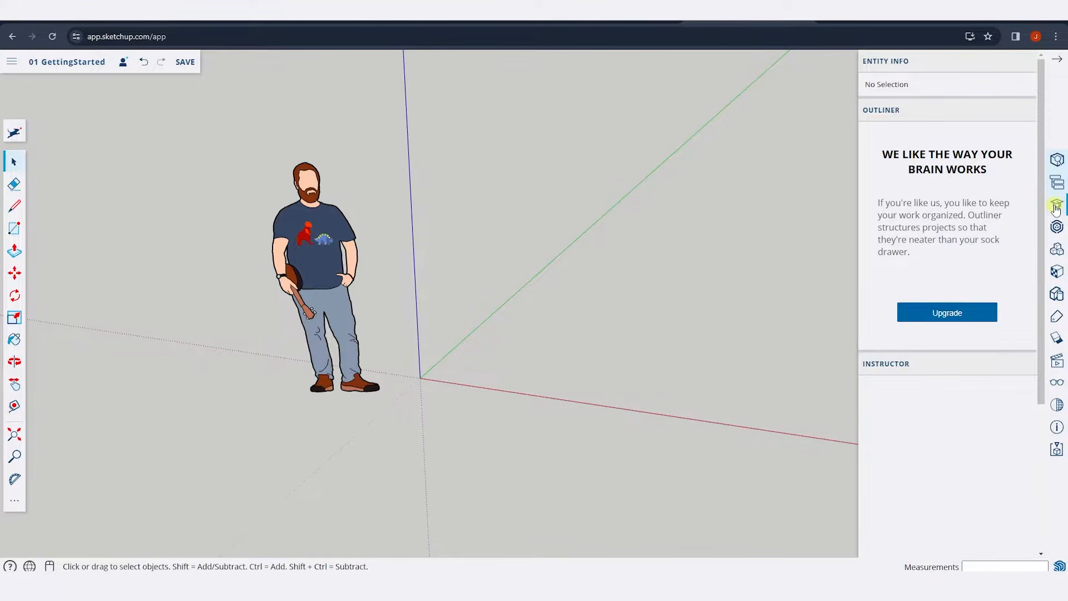
{"action": "left_click", "coordinate": [1056, 226]}
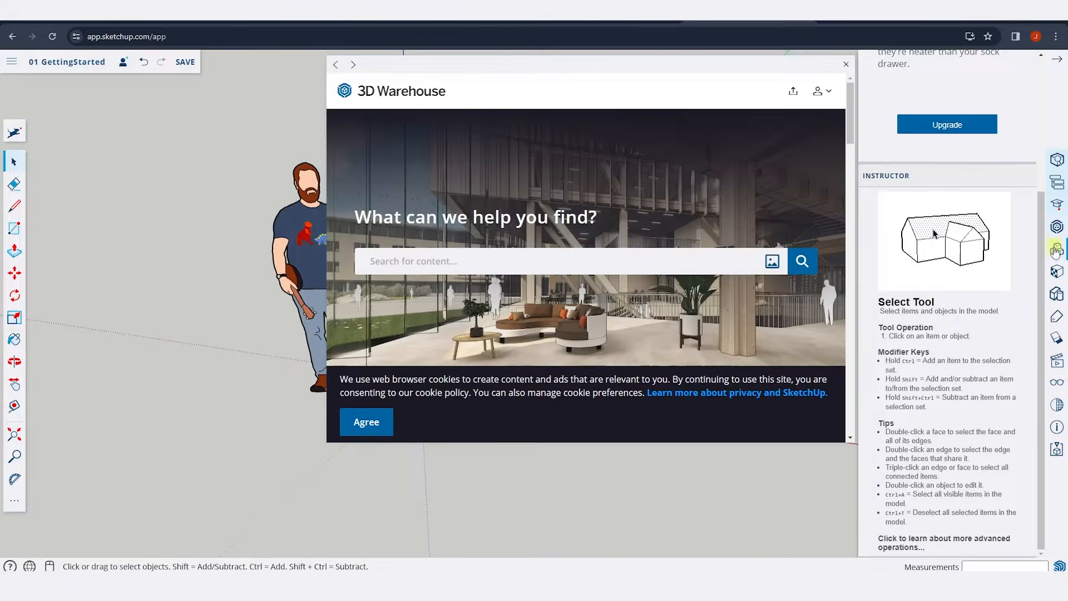
{"action": "left_click", "coordinate": [1056, 251]}
{"action": "left_click", "coordinate": [1056, 272]}
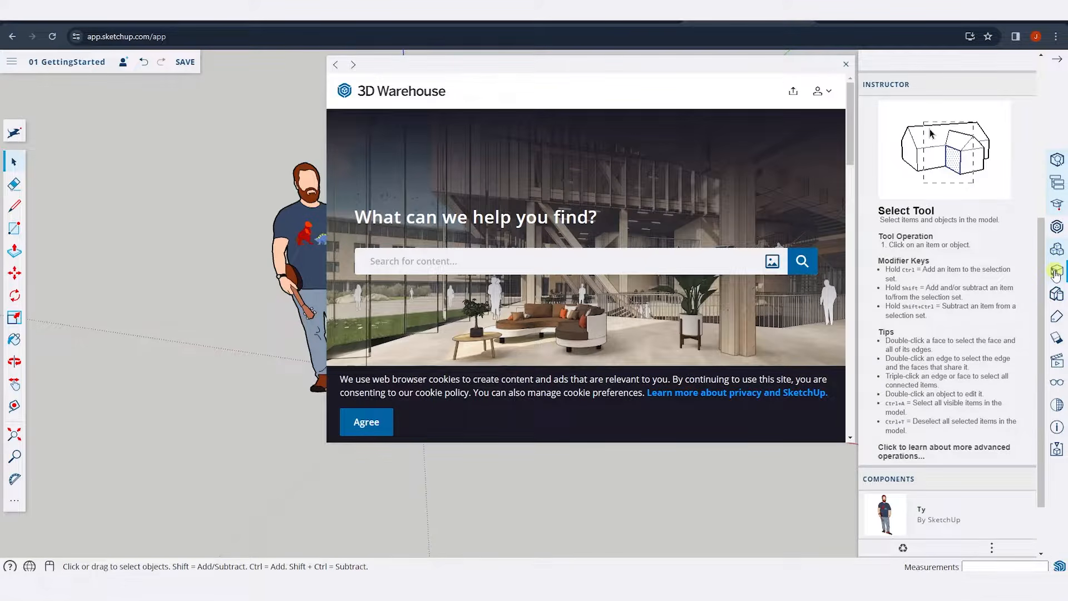
{"action": "left_click", "coordinate": [846, 65]}
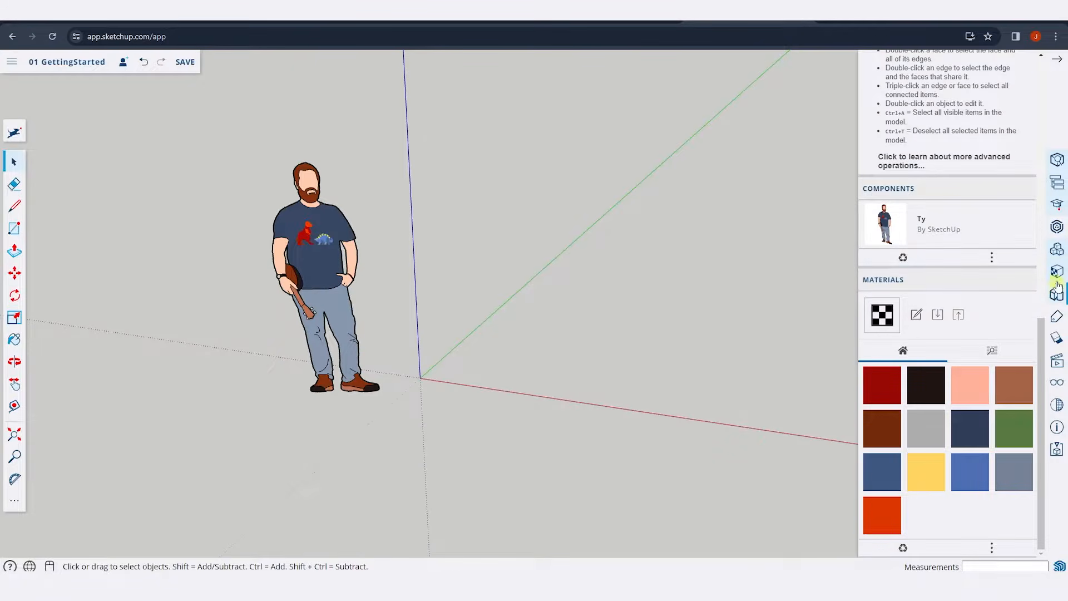
Close Entity Info, Outliner and Instructor and collapse the remaining side panels
{"action": "left_click", "coordinate": [1057, 180]}
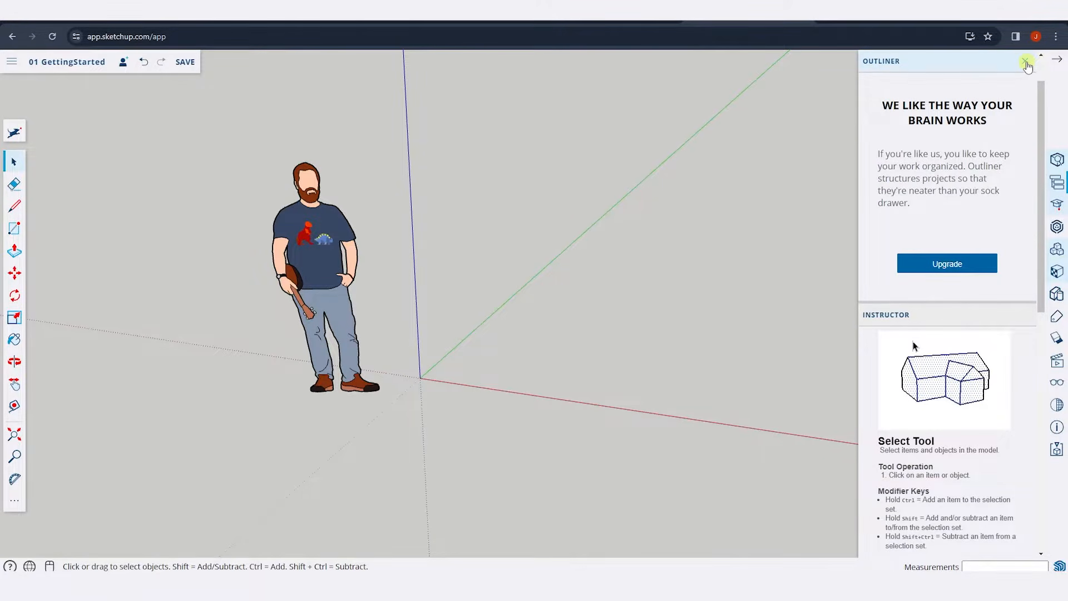
{"action": "left_click", "coordinate": [1026, 62]}
{"action": "left_click", "coordinate": [1026, 63]}
{"action": "left_click", "coordinate": [1026, 62]}
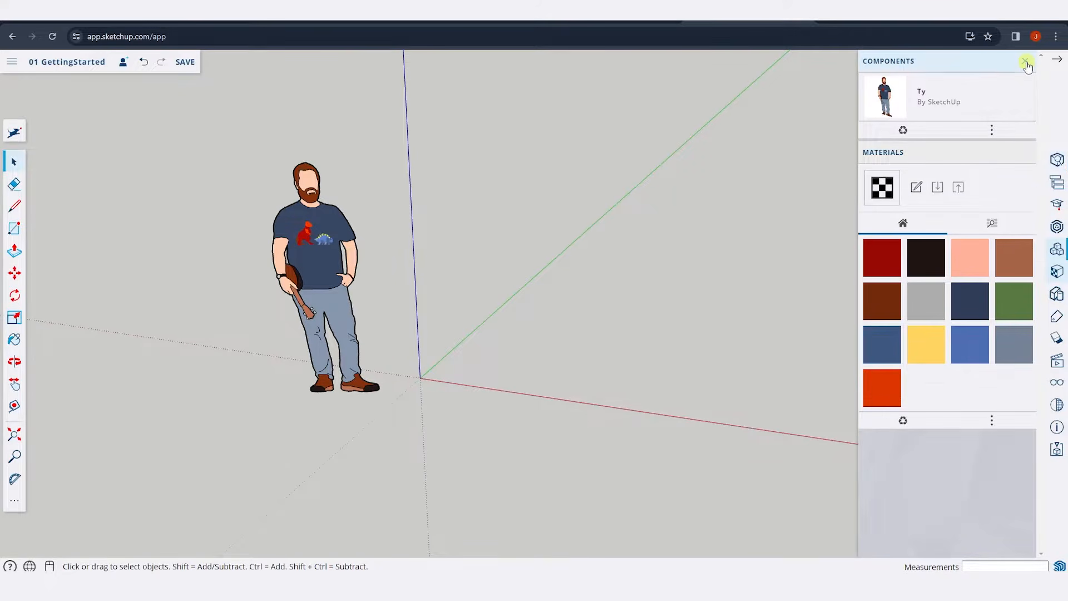
{"action": "left_click", "coordinate": [1058, 63]}
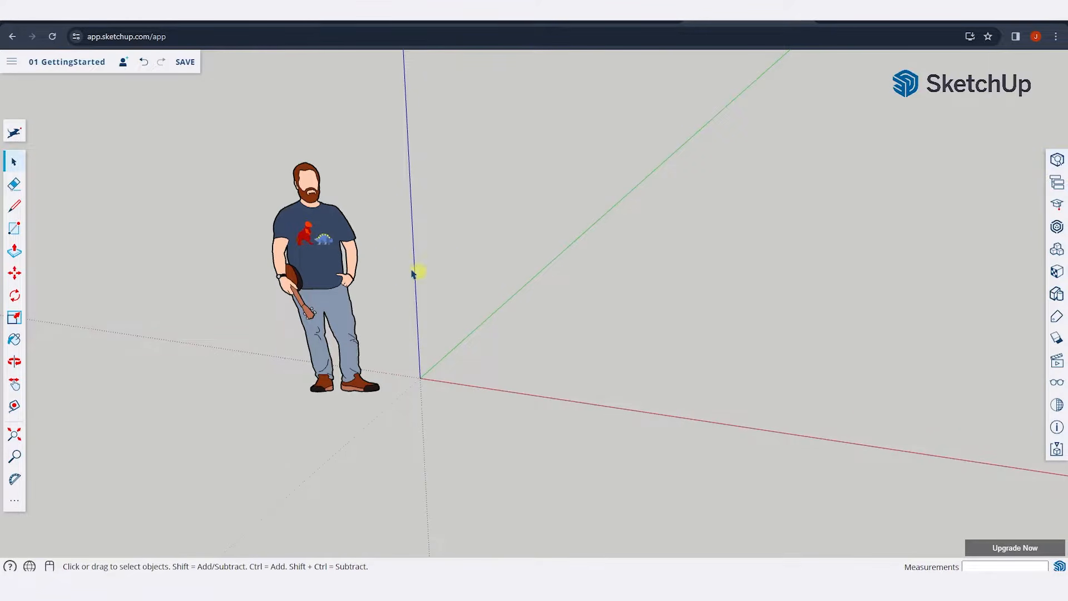
Show the scale figure's properties in Entity Info and open its component for a look inside
{"action": "left_click", "coordinate": [307, 247]}
{"action": "left_click", "coordinate": [1055, 161]}
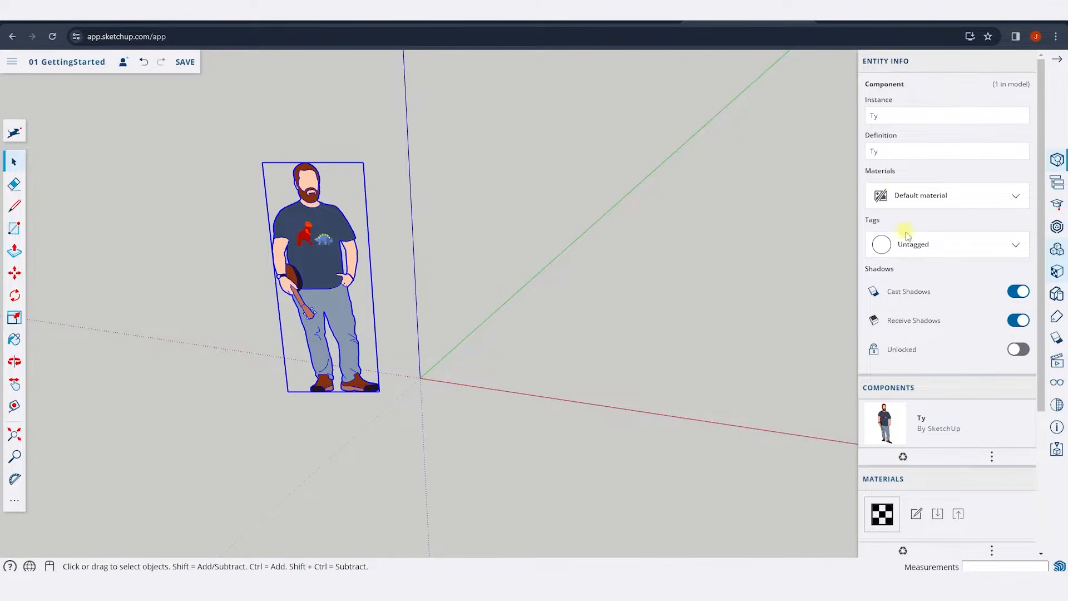
{"action": "double_click", "coordinate": [315, 249]}
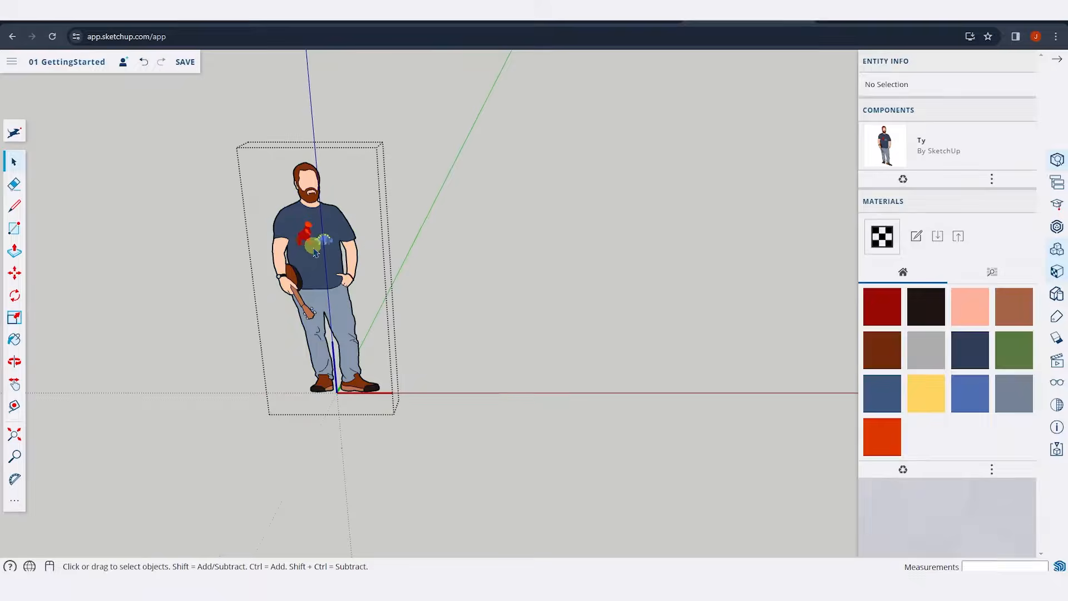
{"action": "left_click", "coordinate": [315, 251]}
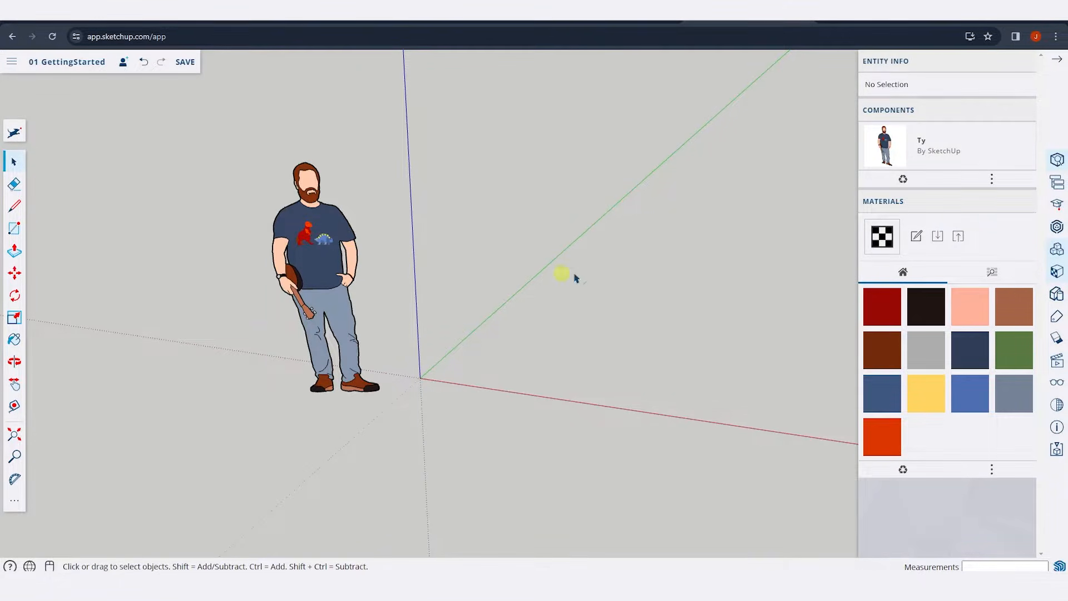
Open the Shadows settings, switch the shadows on and off again, and collapse the side panels
{"action": "left_click", "coordinate": [1056, 338]}
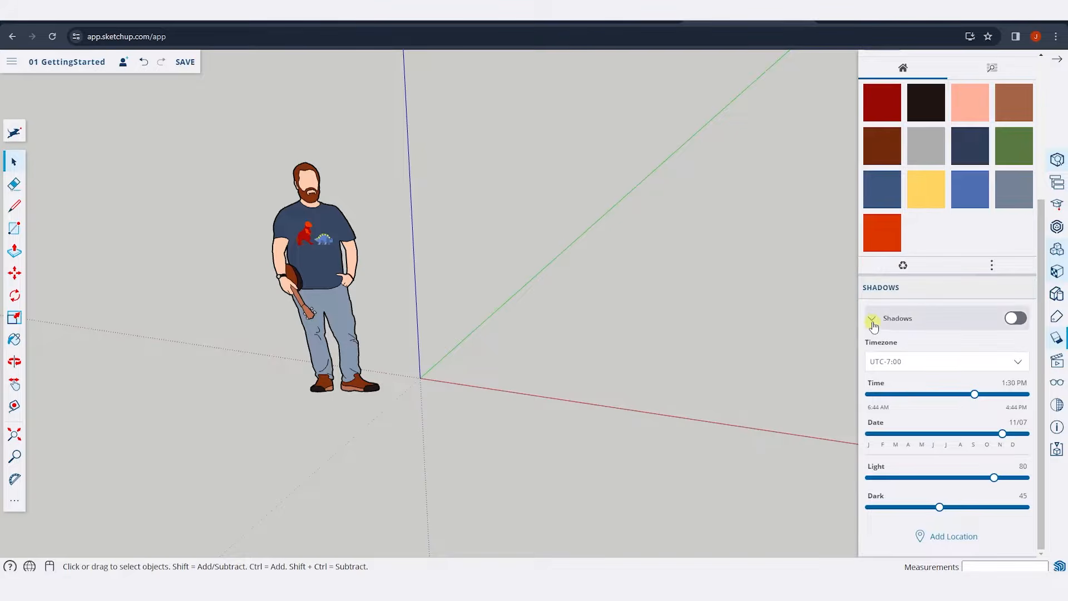
{"action": "left_click", "coordinate": [1025, 315]}
{"action": "left_click", "coordinate": [1023, 317]}
{"action": "left_click", "coordinate": [1059, 59]}
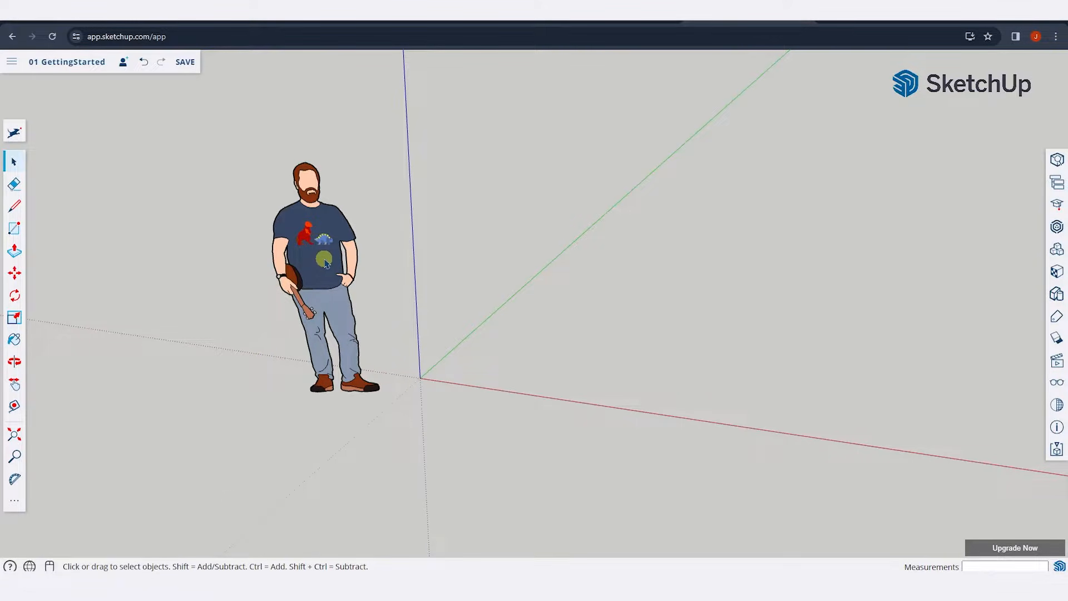
Select the scale figure directly and with a selection window around it, and clear the selection
{"action": "left_click", "coordinate": [327, 263]}
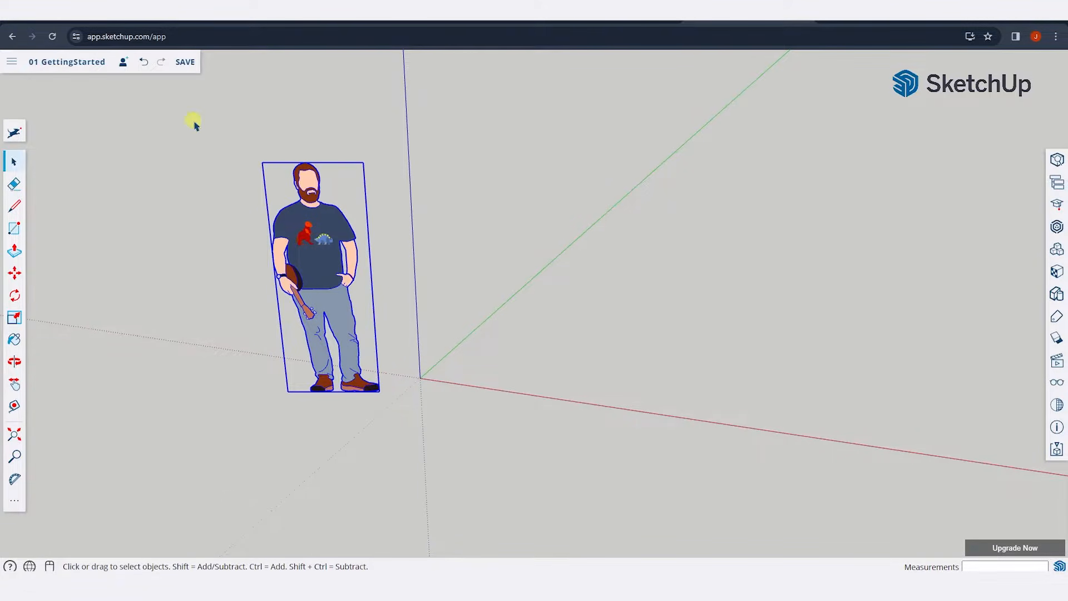
{"action": "left_click_drag", "start_coordinate": [188, 114], "coordinate": [470, 484]}
{"action": "left_click", "coordinate": [469, 484]}
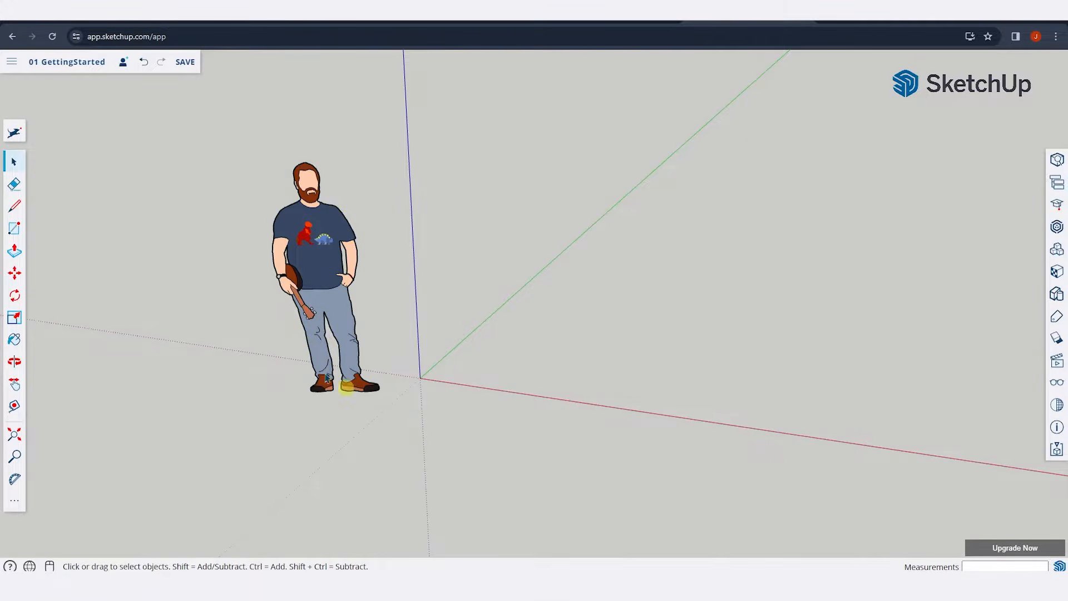
Draw a line on the ground beside the origin, parallel to the green axis
{"action": "left_click", "coordinate": [16, 211]}
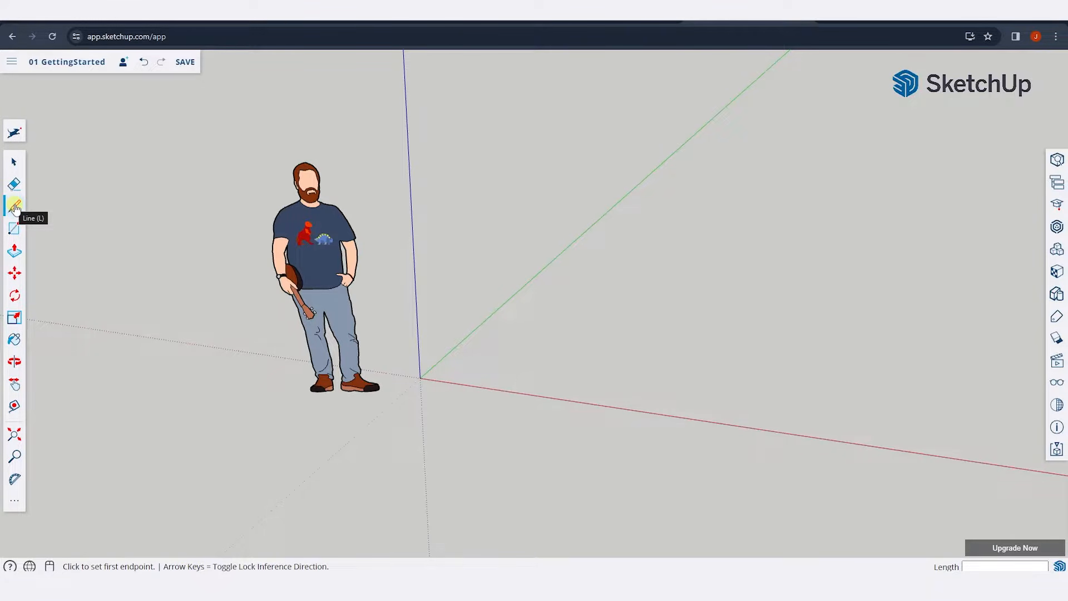
{"action": "left_click", "coordinate": [460, 370]}
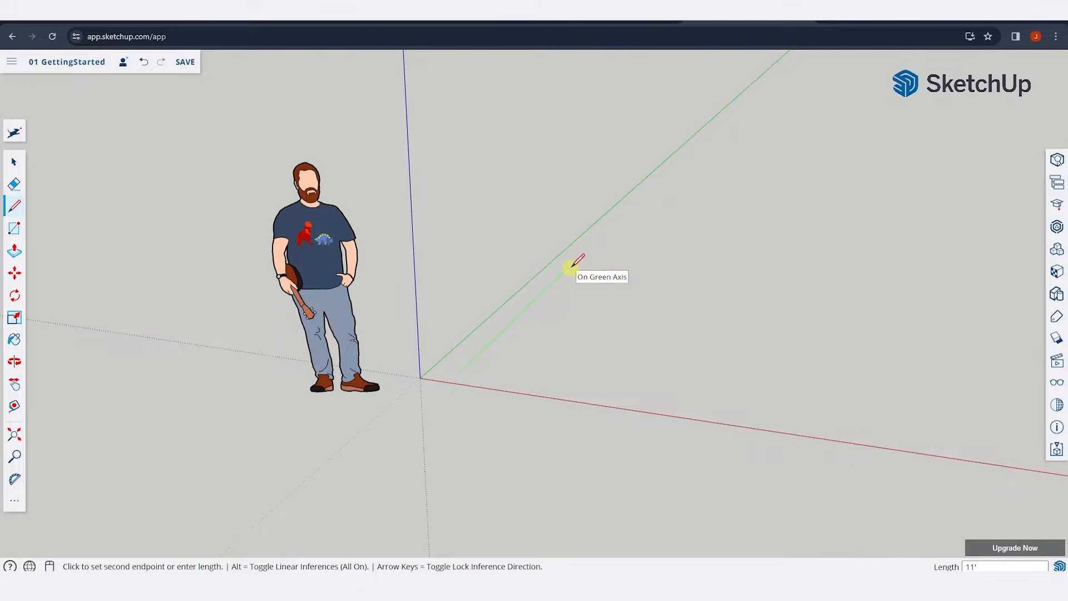
{"action": "left_click", "coordinate": [587, 248]}
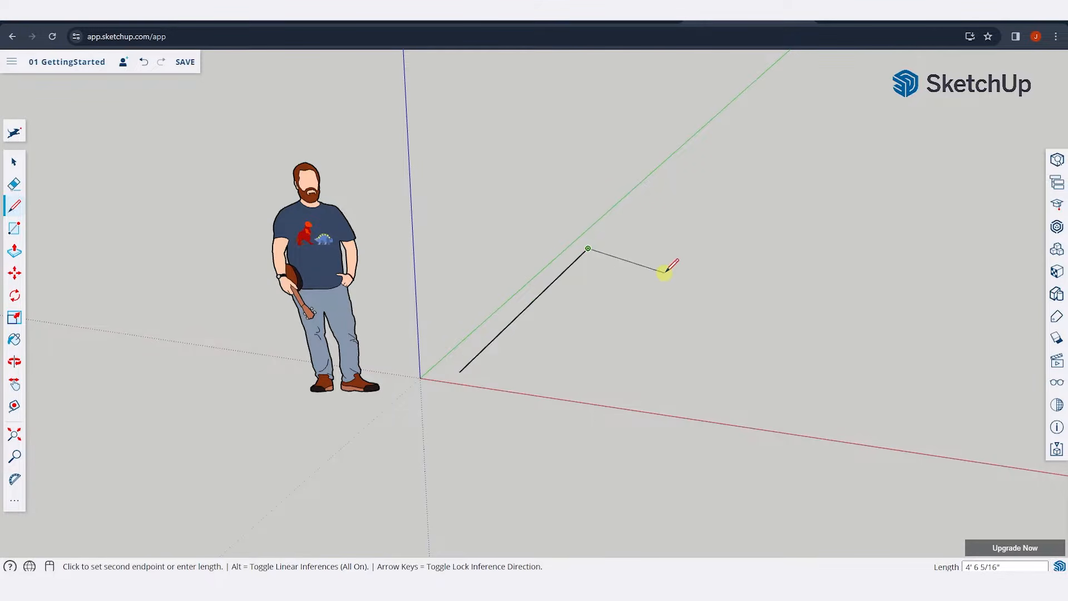
Continue from the line's far end with a zigzag of six connected segments alternating between the red and green axis directions
{"action": "left_click", "coordinate": [620, 251]}
{"action": "left_click", "coordinate": [592, 281]}
{"action": "left_click", "coordinate": [627, 285]}
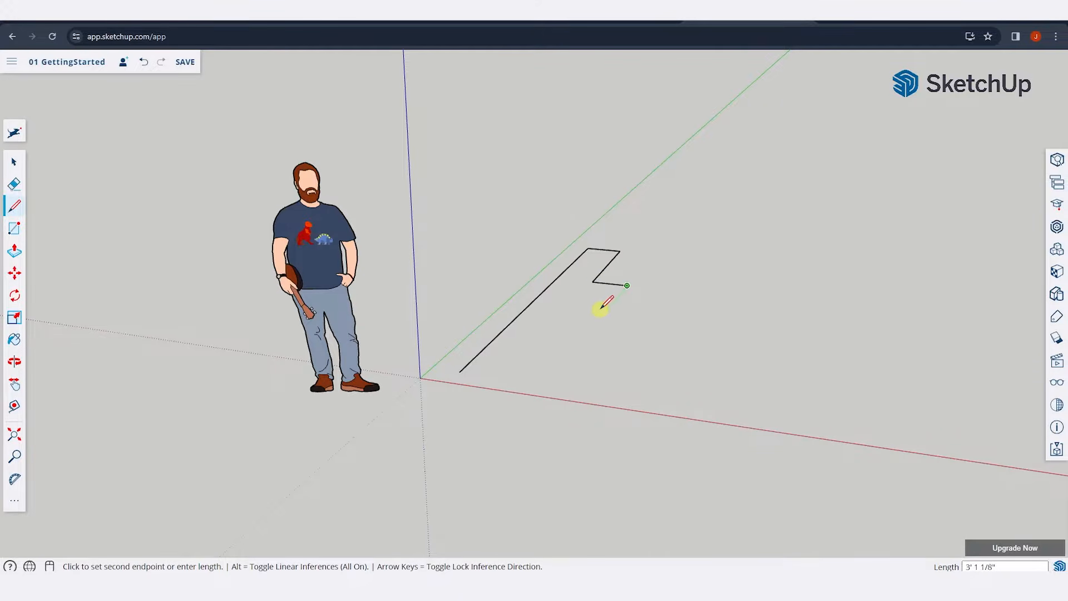
{"action": "left_click", "coordinate": [600, 321]}
{"action": "left_click", "coordinate": [628, 324]}
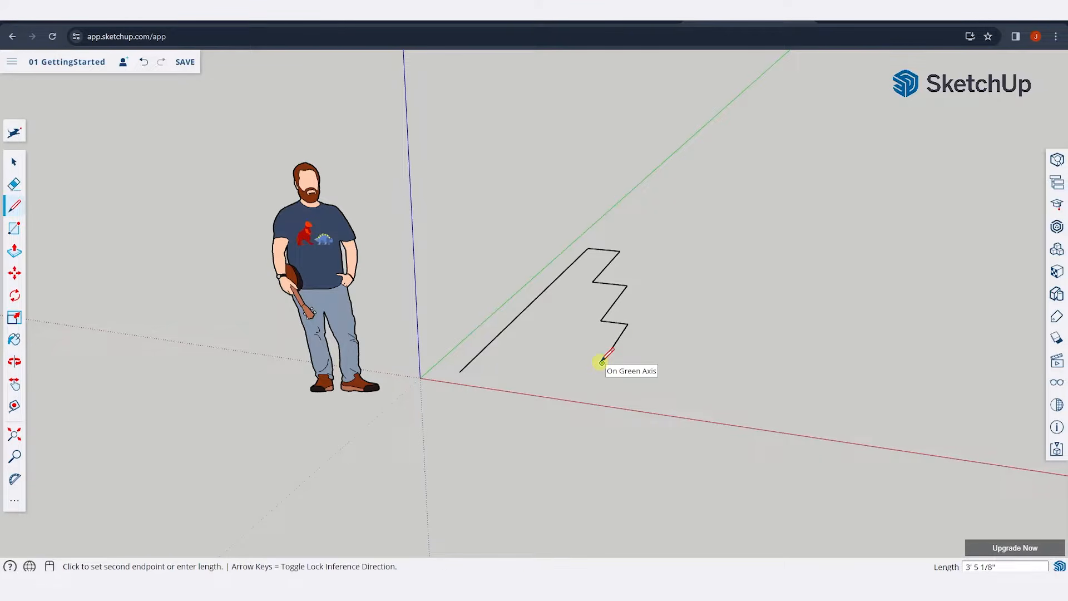
{"action": "left_click", "coordinate": [602, 362]}
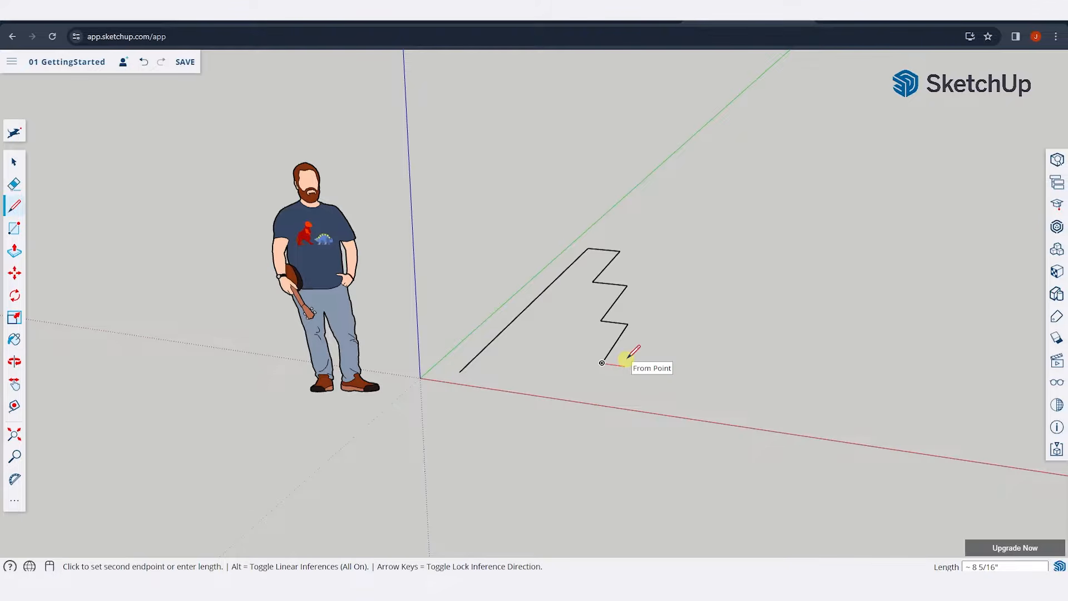
{"action": "key", "text": "Escape"}
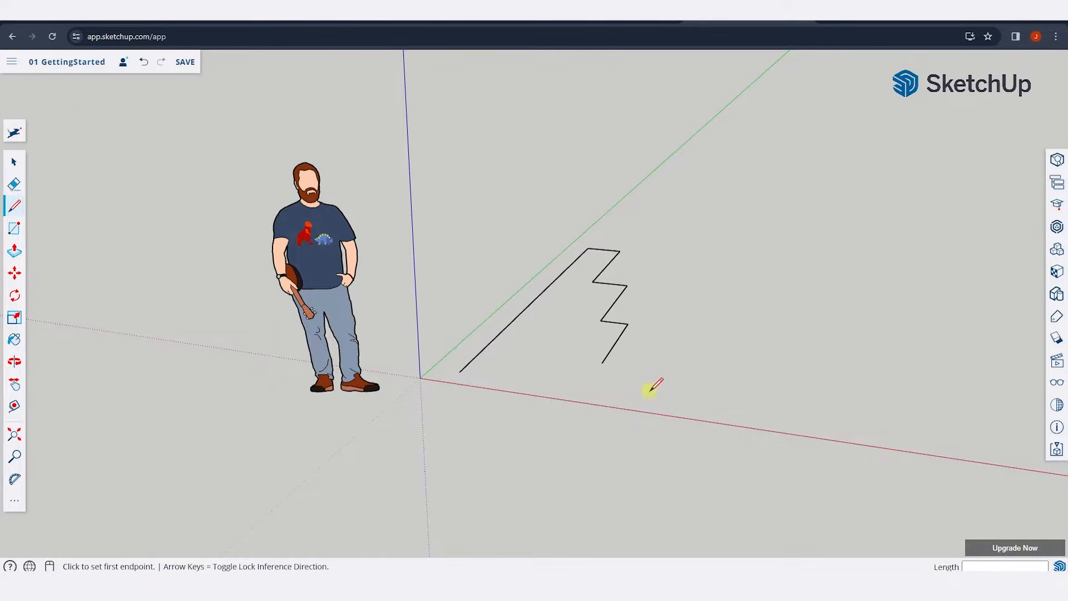
Draw a separate line about 13' 7 1/2" long parallel to the green axis, ending level with the zigzag's far corner
{"action": "scroll", "coordinate": [529, 341], "scroll_direction": "down", "scroll_amount": 3}
{"action": "scroll", "coordinate": [617, 339], "scroll_direction": "up", "scroll_amount": 3}
{"action": "left_click", "coordinate": [603, 381]}
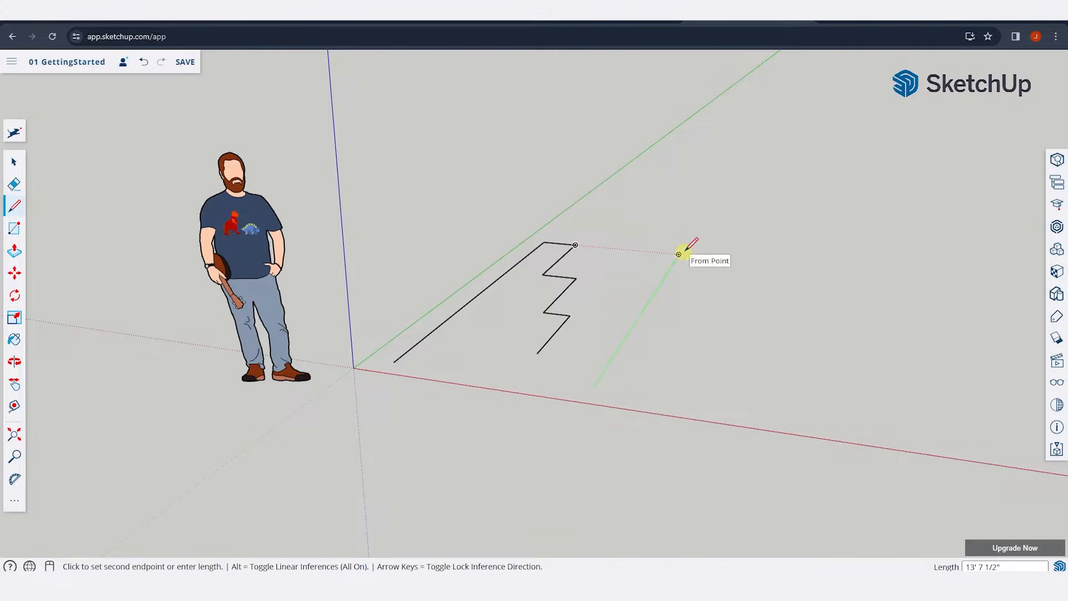
{"action": "left_click", "coordinate": [679, 254]}
{"action": "key", "text": "space"}
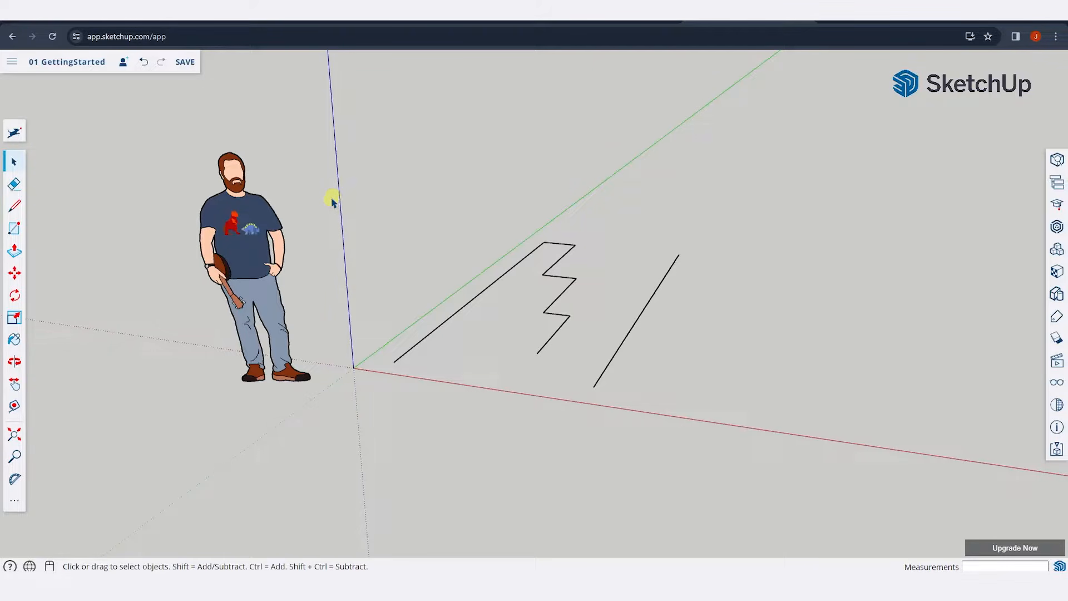
Draw another separate line 9' long parallel to the green axis, beyond the previous line and farther from the origin
{"action": "key", "text": "l"}
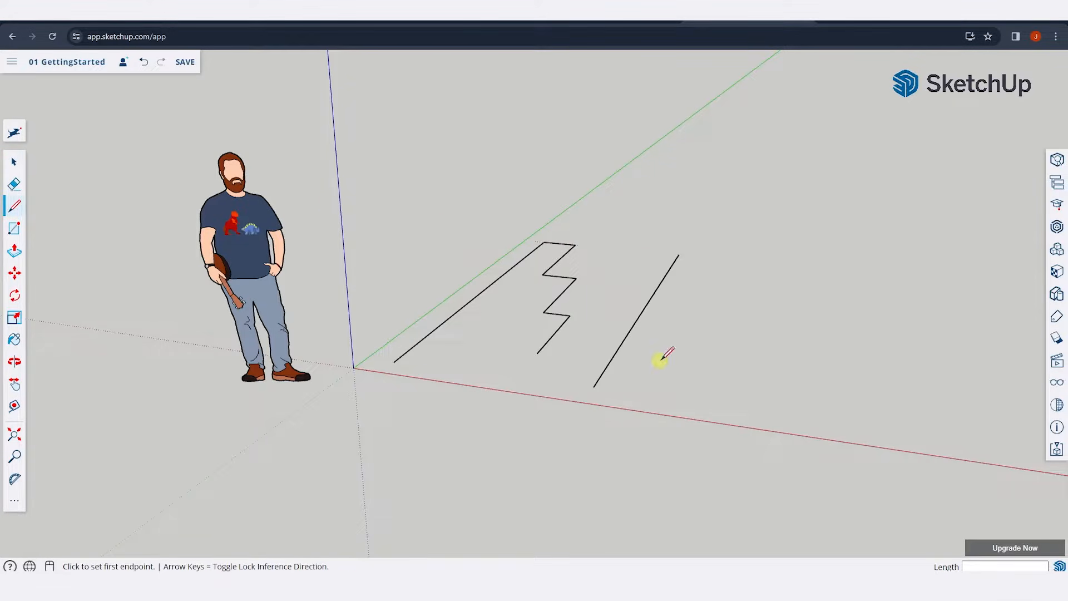
{"action": "left_click", "coordinate": [700, 389]}
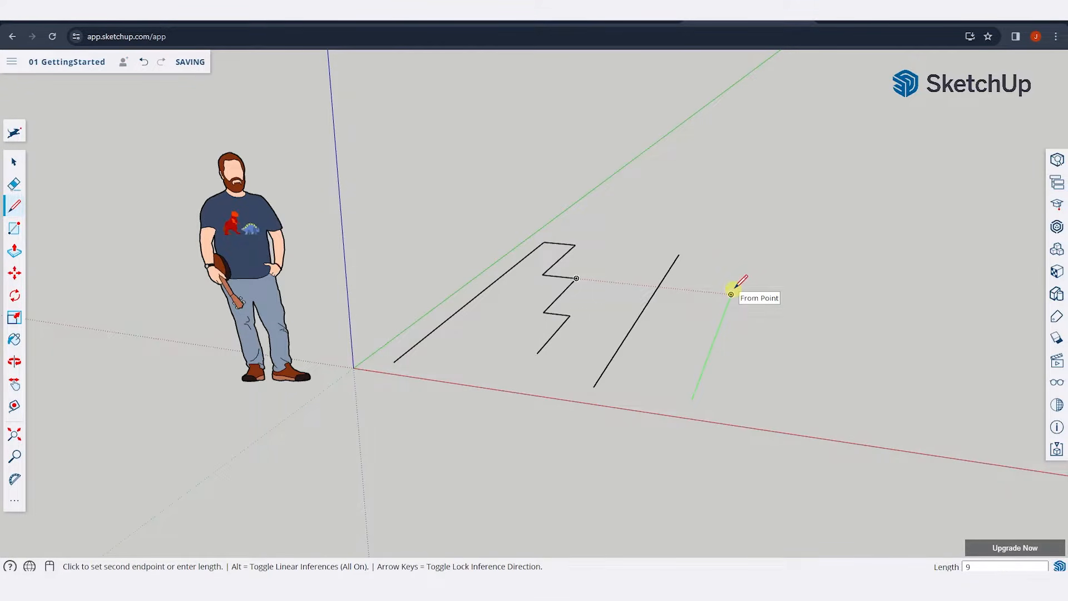
{"action": "left_click", "coordinate": [734, 287]}
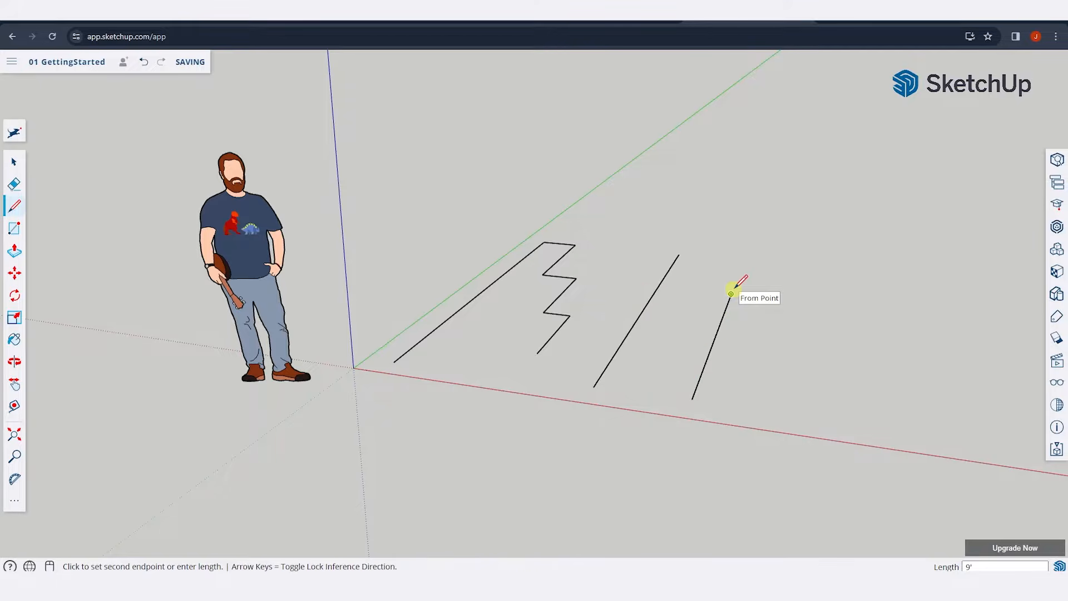
{"action": "key", "text": "space"}
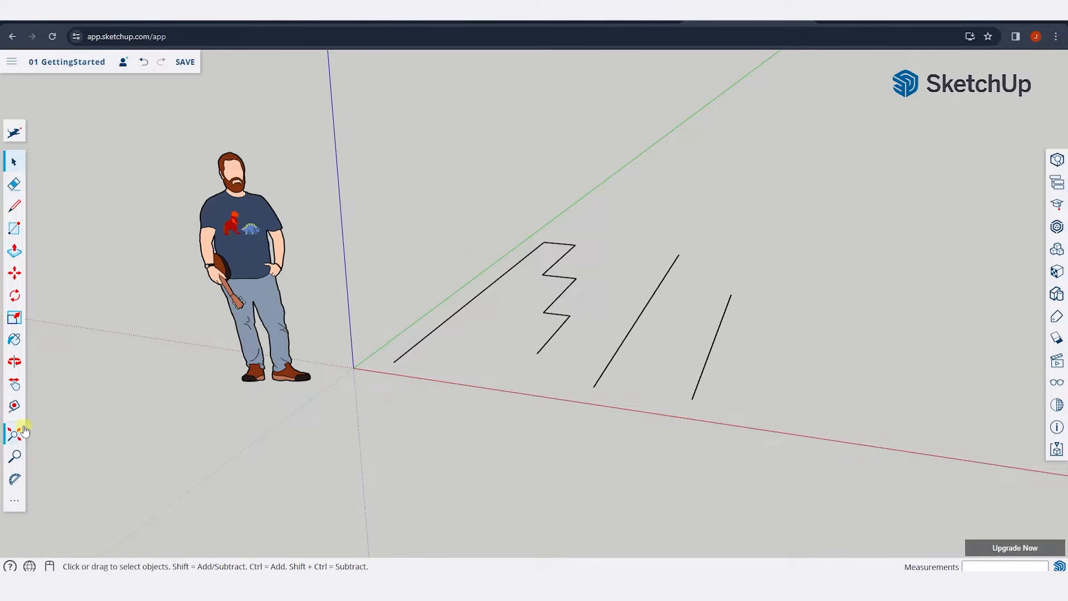
Measure the length of the line farthest from the origin with the Tape Measure, from endpoint to endpoint
{"action": "left_click", "coordinate": [15, 405]}
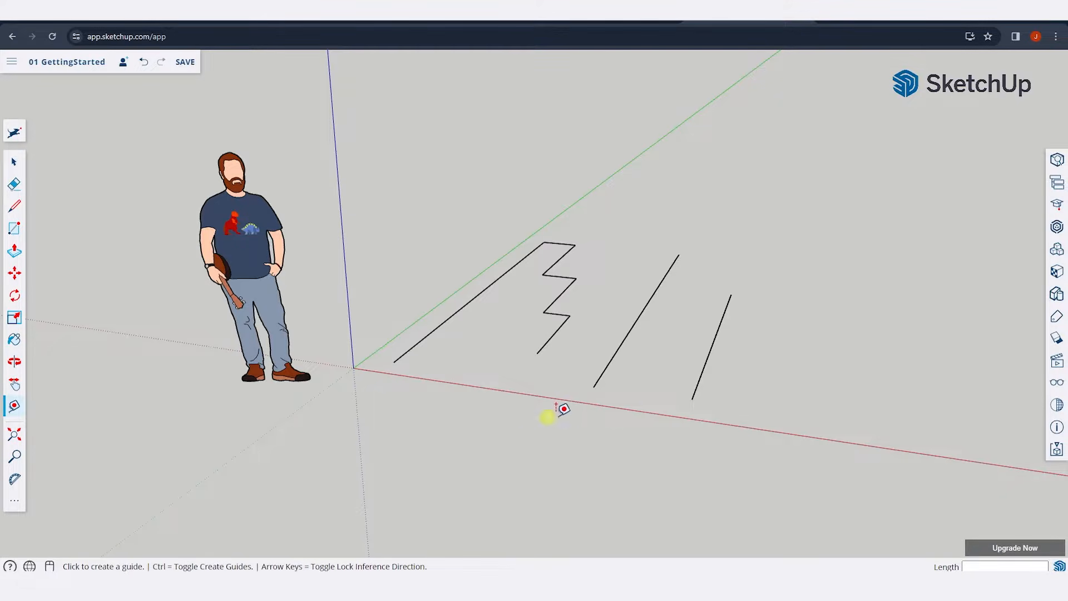
{"action": "left_click", "coordinate": [692, 400]}
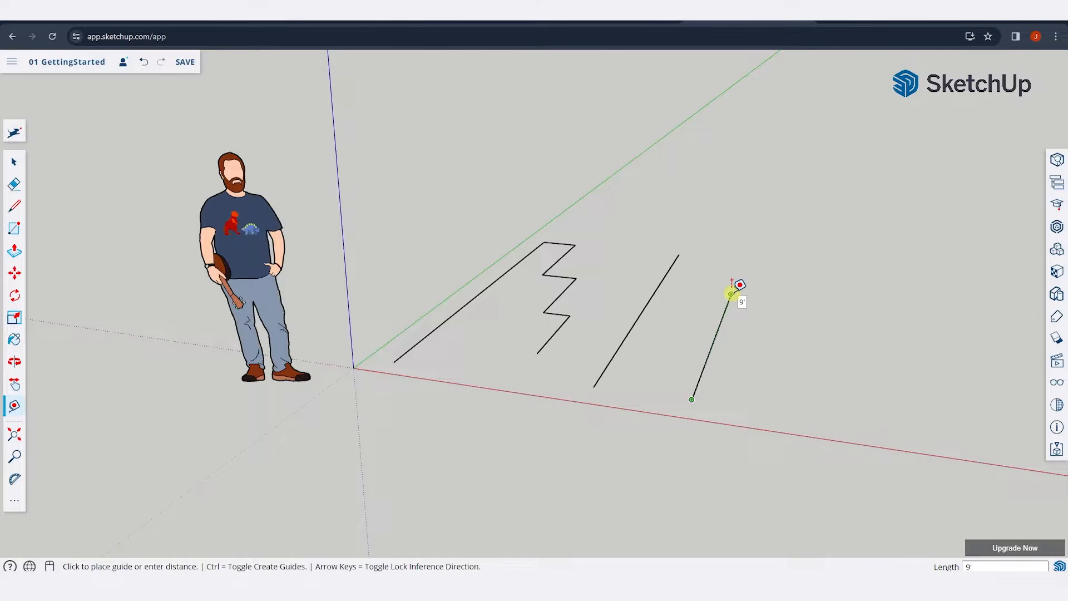
{"action": "key", "text": "space"}
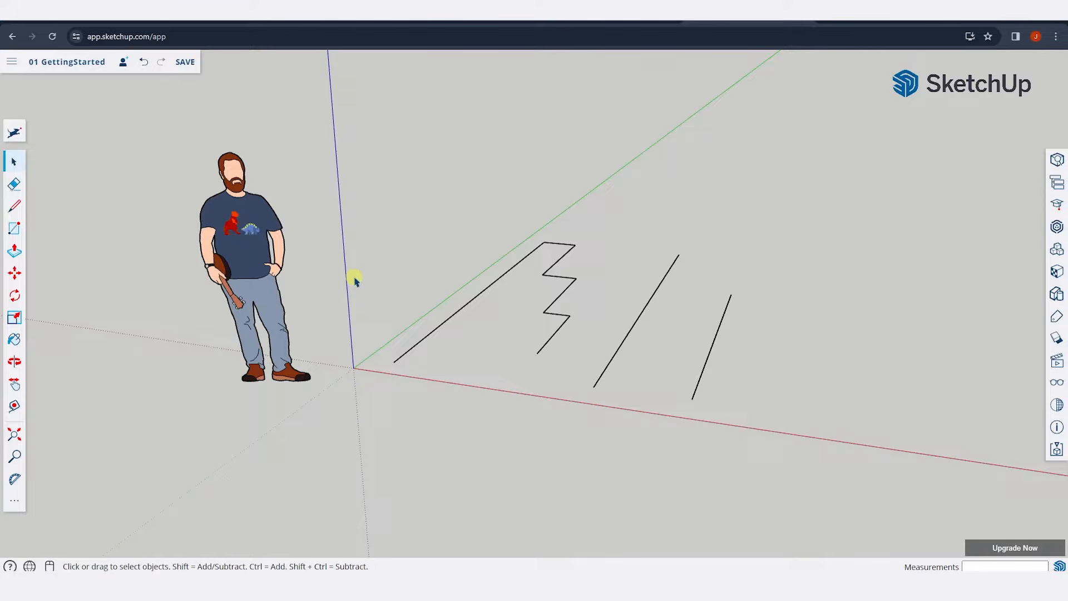
Draw a separate 12' line on the ground beyond the existing parallel lines, angled slightly off the green axis
{"action": "key", "text": "l"}
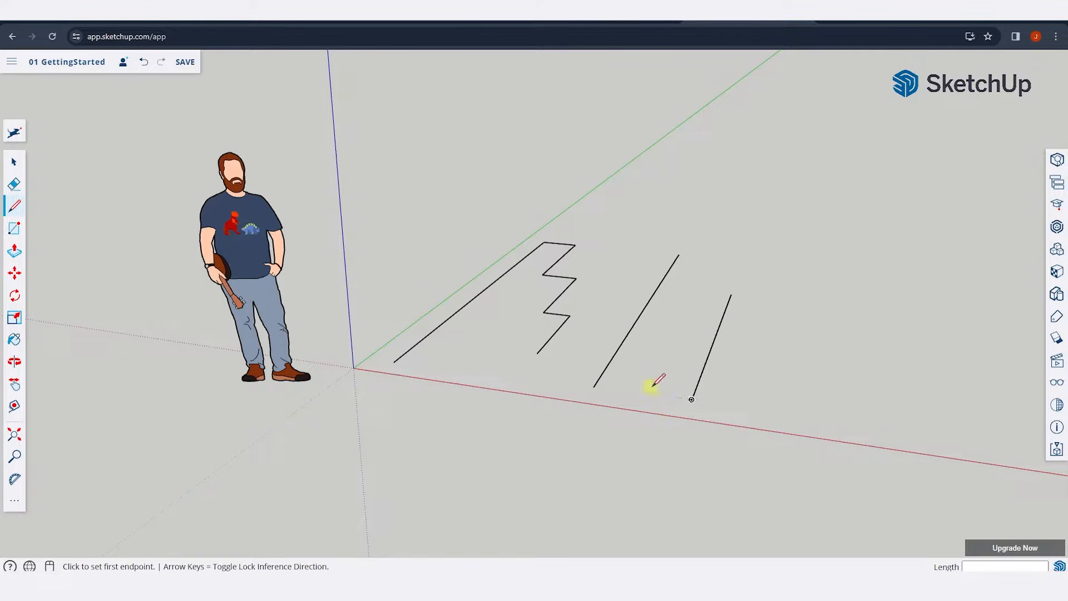
{"action": "left_click", "coordinate": [762, 407]}
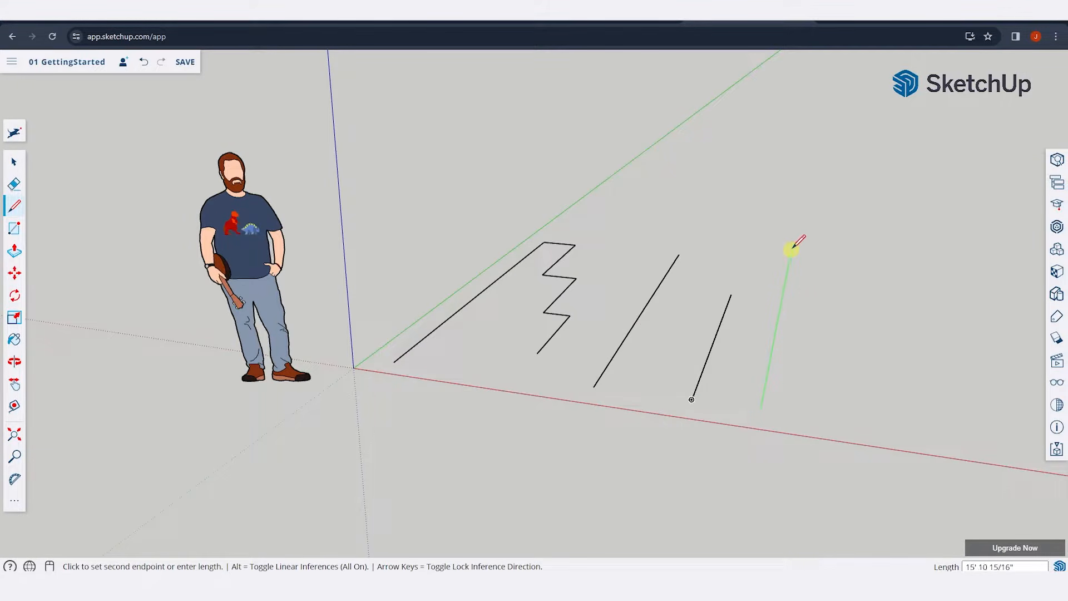
{"action": "left_click", "coordinate": [844, 252]}
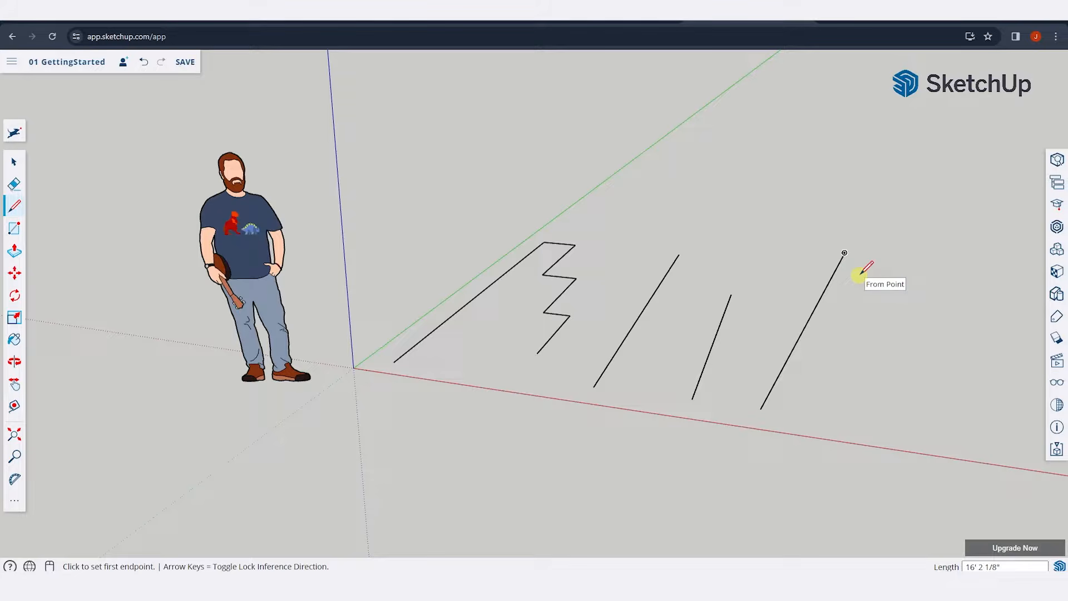
{"action": "type", "text": "12"}
{"action": "left_click", "coordinate": [831, 280]}
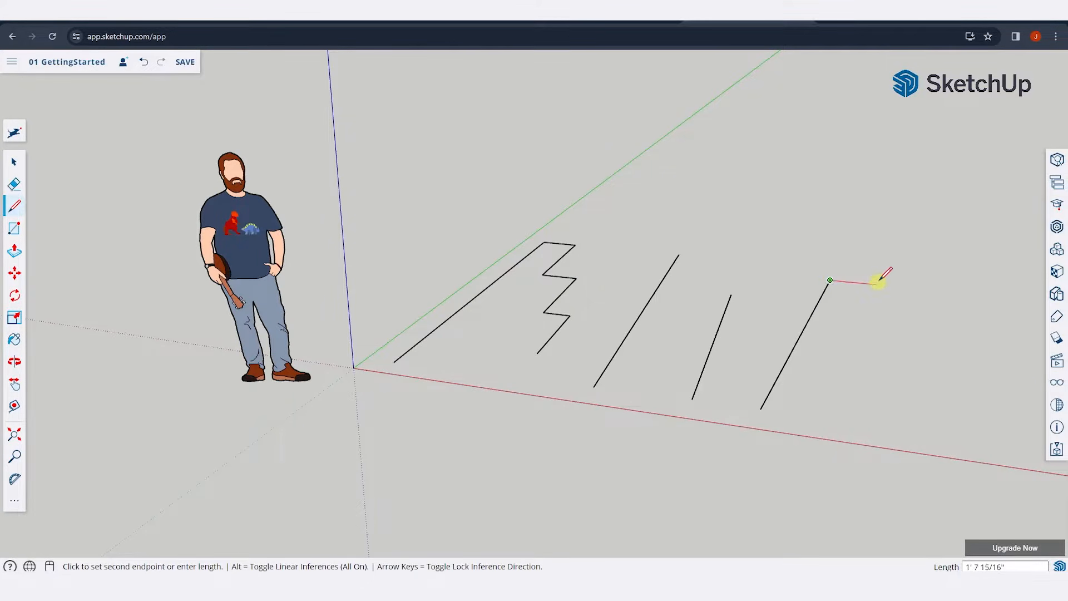
{"action": "key", "text": "space"}
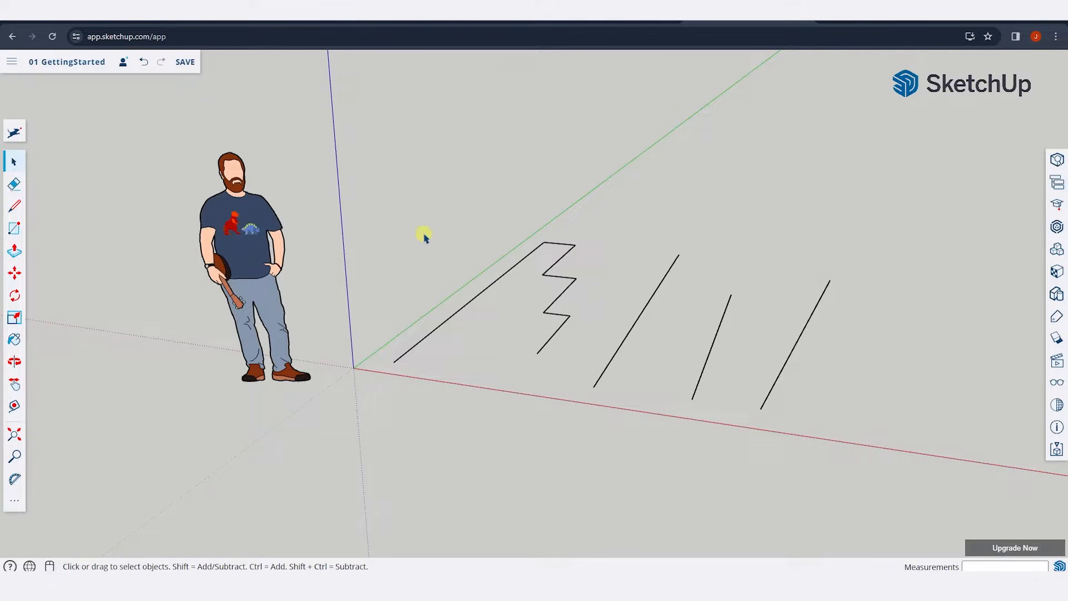
Draw a vertical line parallel to the blue axis from the near end of the long line closest to the origin
{"action": "key", "text": "l"}
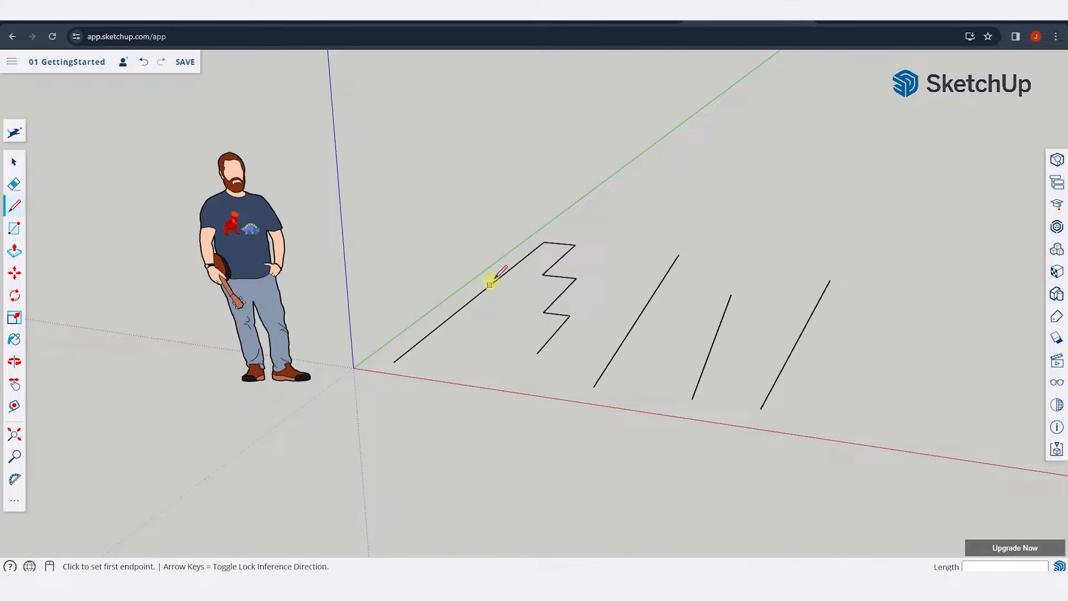
{"action": "left_click", "coordinate": [393, 362]}
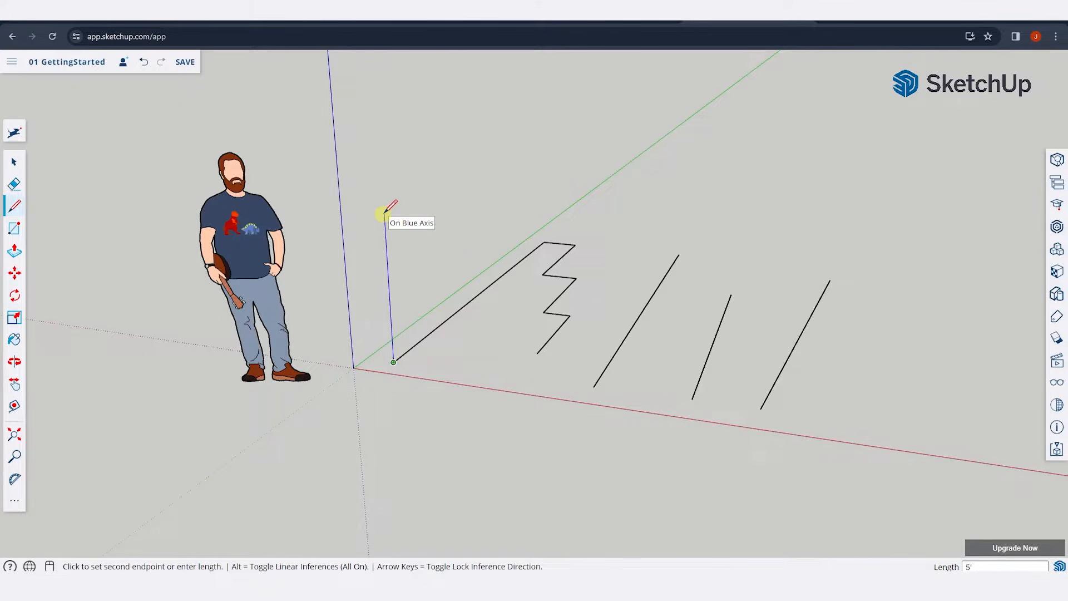
{"action": "key", "text": "Return"}
{"action": "key", "text": "space"}
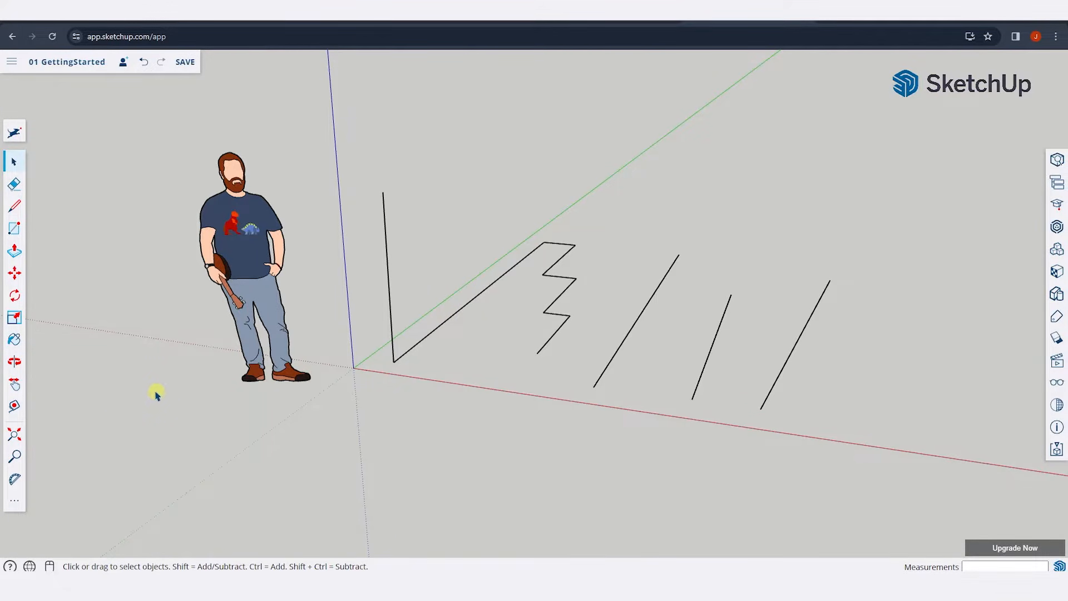
View the figure and lines with the Orbit, Pan and Zoom tools in turn
{"action": "left_click", "coordinate": [17, 364]}
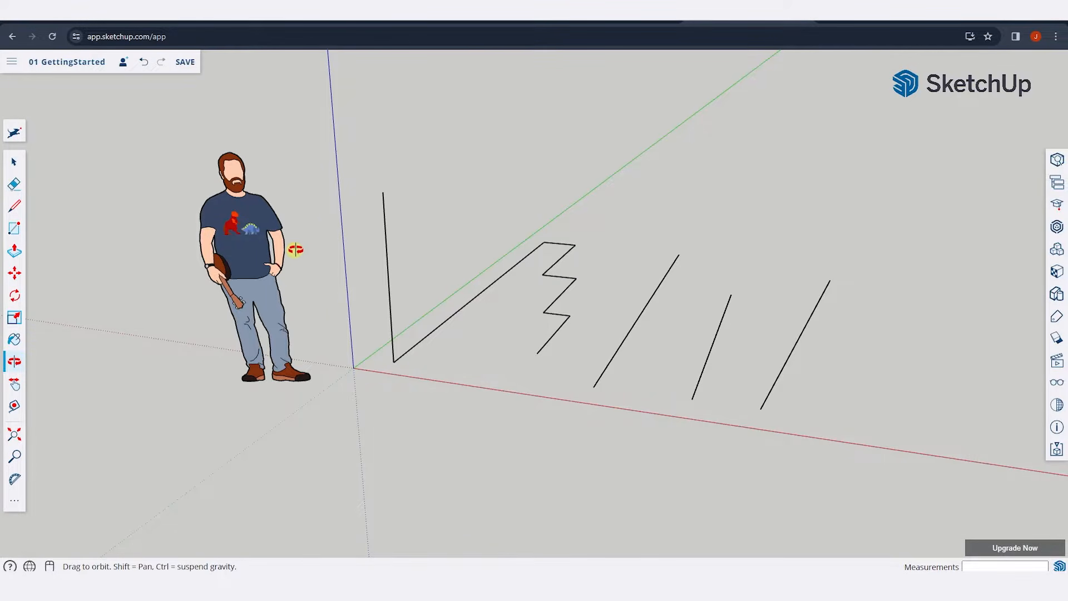
{"action": "mouse_move", "coordinate": [586, 214]}
{"action": "left_mouse_down"}
{"action": "mouse_move", "coordinate": [394, 211]}
{"action": "mouse_move", "coordinate": [165, 179]}
{"action": "mouse_move", "coordinate": [522, 177]}
{"action": "mouse_move", "coordinate": [600, 195]}
{"action": "mouse_move", "coordinate": [579, 220]}
{"action": "mouse_move", "coordinate": [482, 215]}
{"action": "mouse_move", "coordinate": [572, 219]}
{"action": "left_mouse_up"}
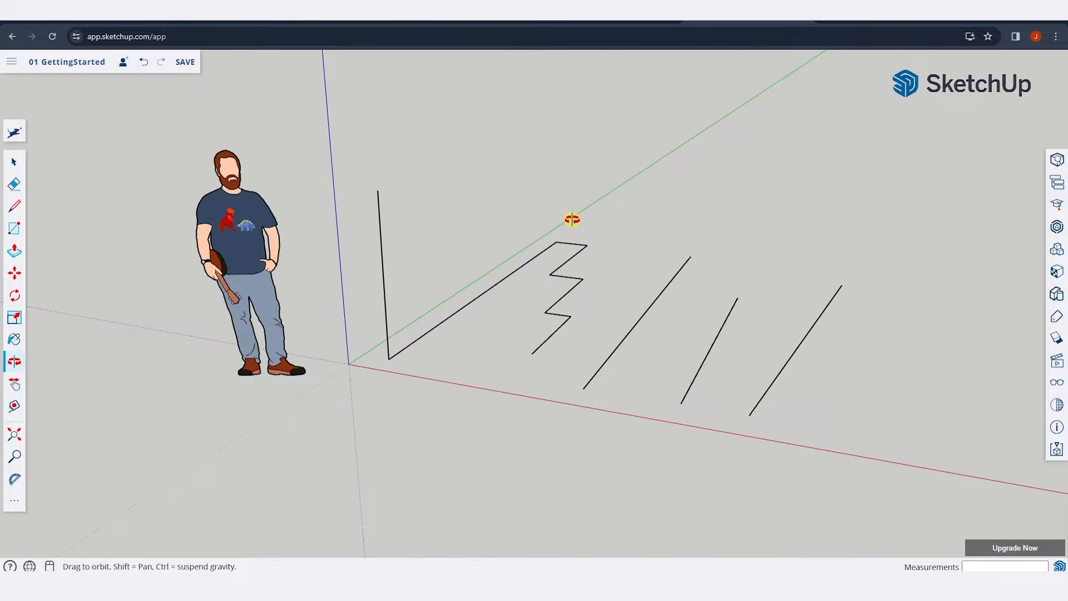
{"action": "left_click", "coordinate": [15, 385]}
{"action": "left_click_drag", "start_coordinate": [303, 238], "coordinate": [343, 239]}
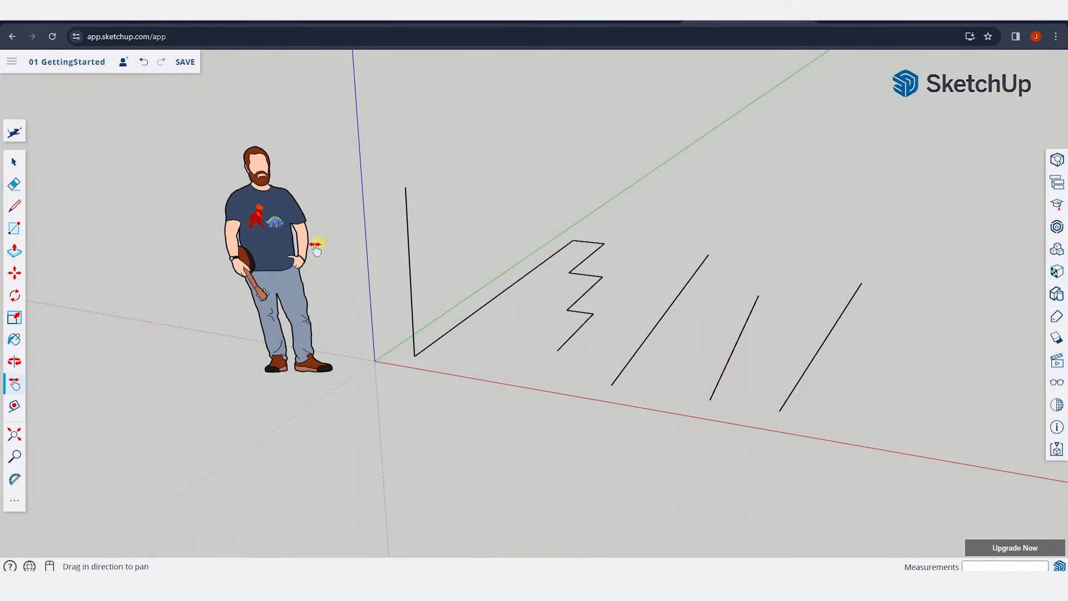
{"action": "left_click", "coordinate": [14, 502]}
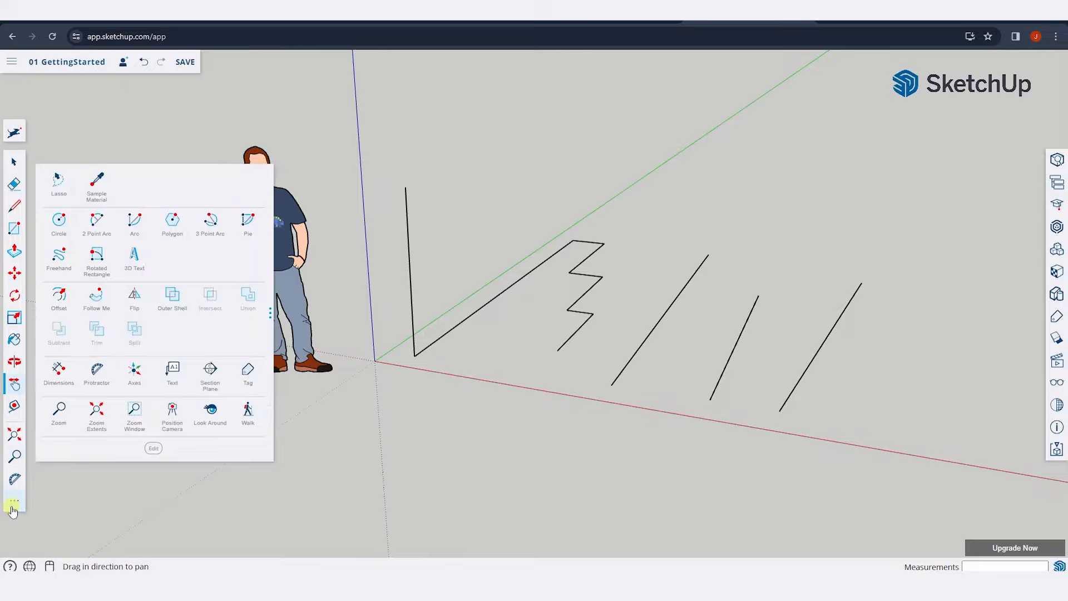
{"action": "left_click", "coordinate": [60, 416]}
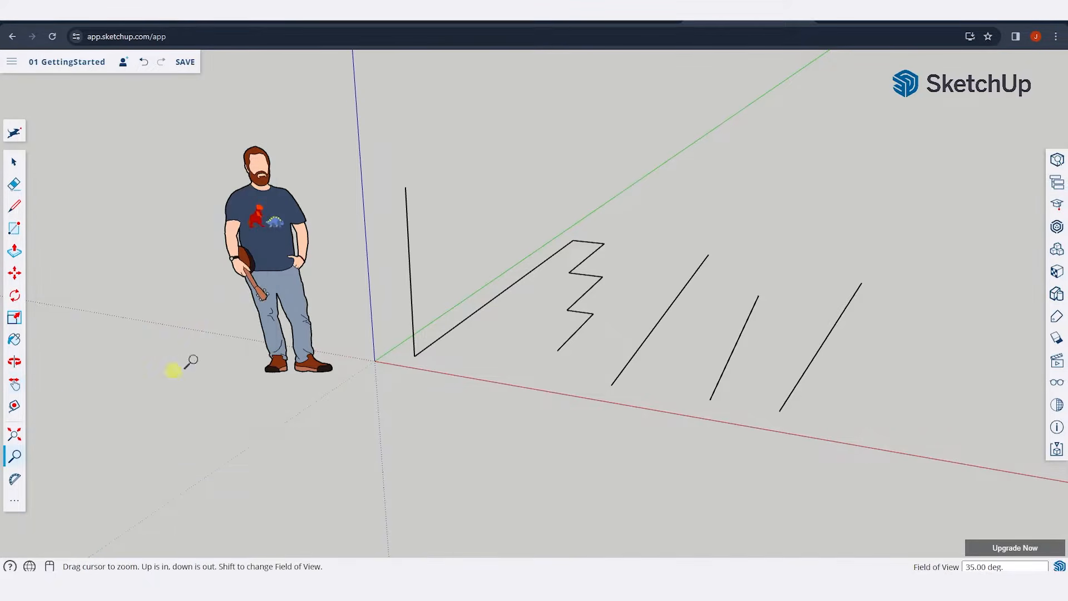
{"action": "left_click_drag", "start_coordinate": [309, 252], "coordinate": [327, 234]}
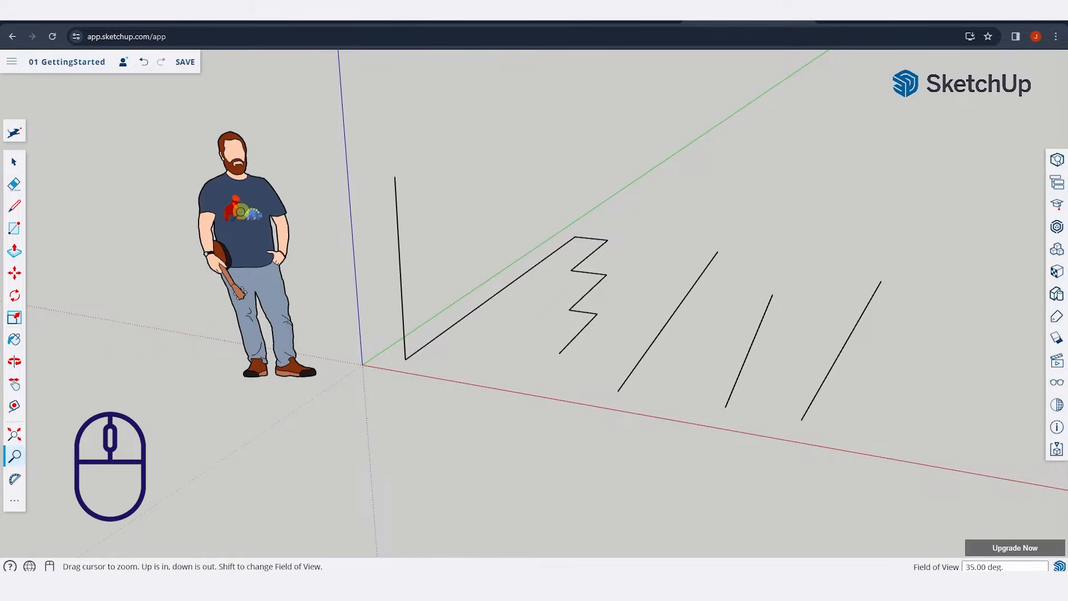
Zoom in and out around the figure's shirt and other points of the model to compare close-up and distant views
{"action": "scroll", "coordinate": [235, 208], "scroll_direction": "up", "scroll_amount": 5}
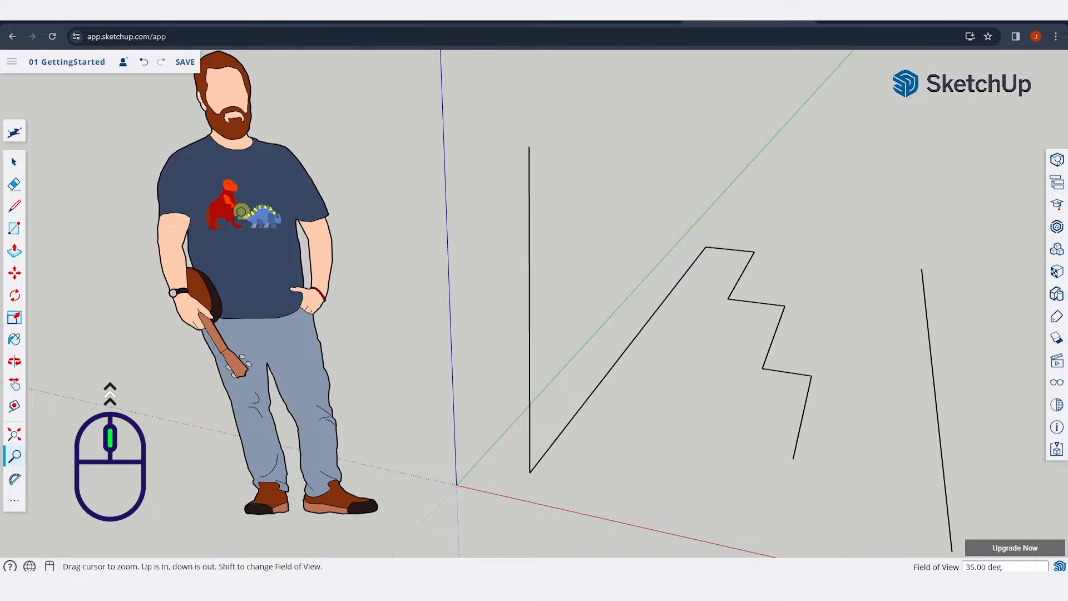
{"action": "scroll", "coordinate": [241, 211], "scroll_direction": "up", "scroll_amount": 3}
{"action": "scroll", "coordinate": [241, 211], "scroll_direction": "down", "scroll_amount": 4}
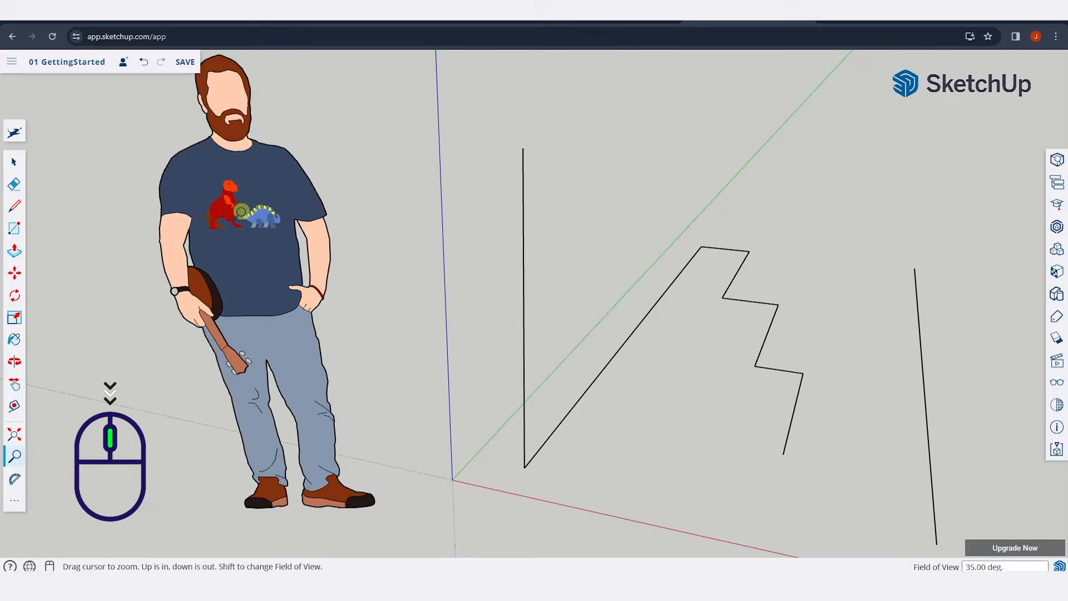
{"action": "scroll", "coordinate": [240, 211], "scroll_direction": "up", "scroll_amount": 3}
{"action": "scroll", "coordinate": [241, 211], "scroll_direction": "up", "scroll_amount": 2}
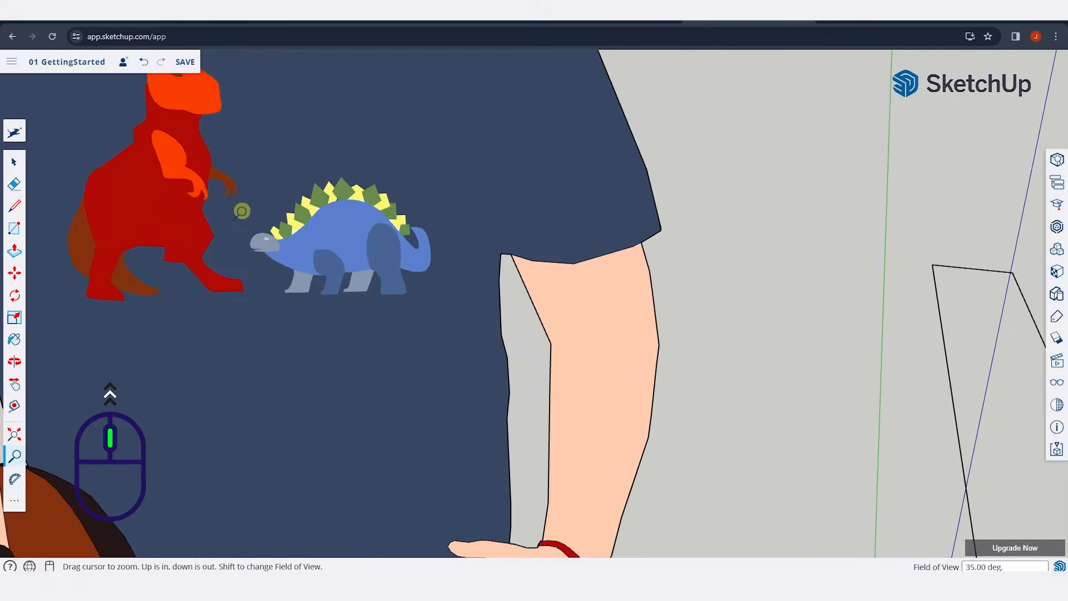
{"action": "scroll", "coordinate": [241, 211], "scroll_direction": "down", "scroll_amount": 8}
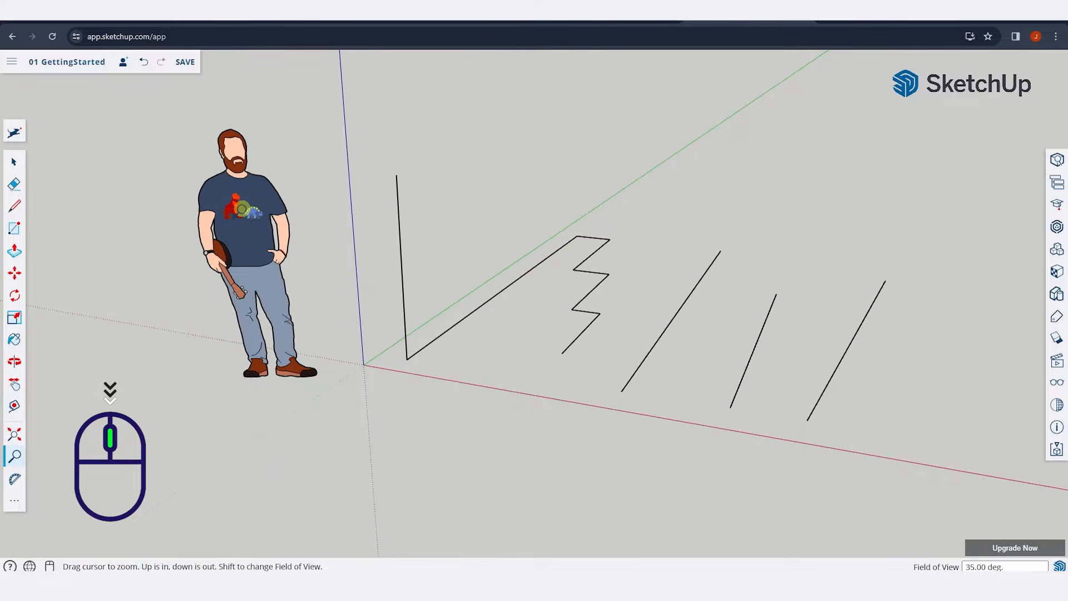
{"action": "scroll", "coordinate": [951, 253], "scroll_direction": "down", "scroll_amount": 5}
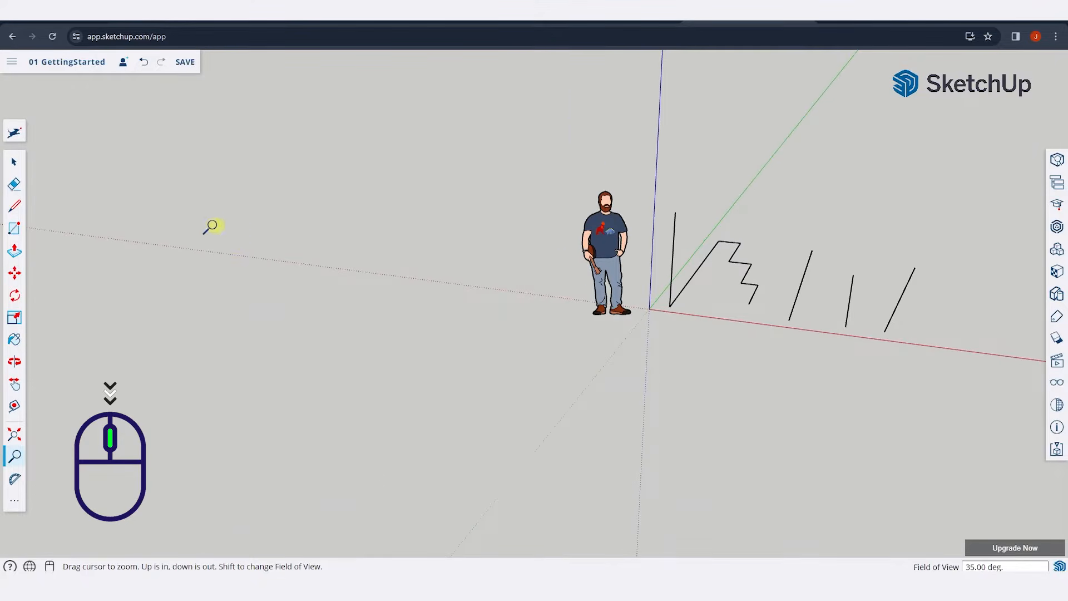
{"action": "scroll", "coordinate": [195, 218], "scroll_direction": "down", "scroll_amount": 3}
{"action": "scroll", "coordinate": [860, 220], "scroll_direction": "up", "scroll_amount": 4}
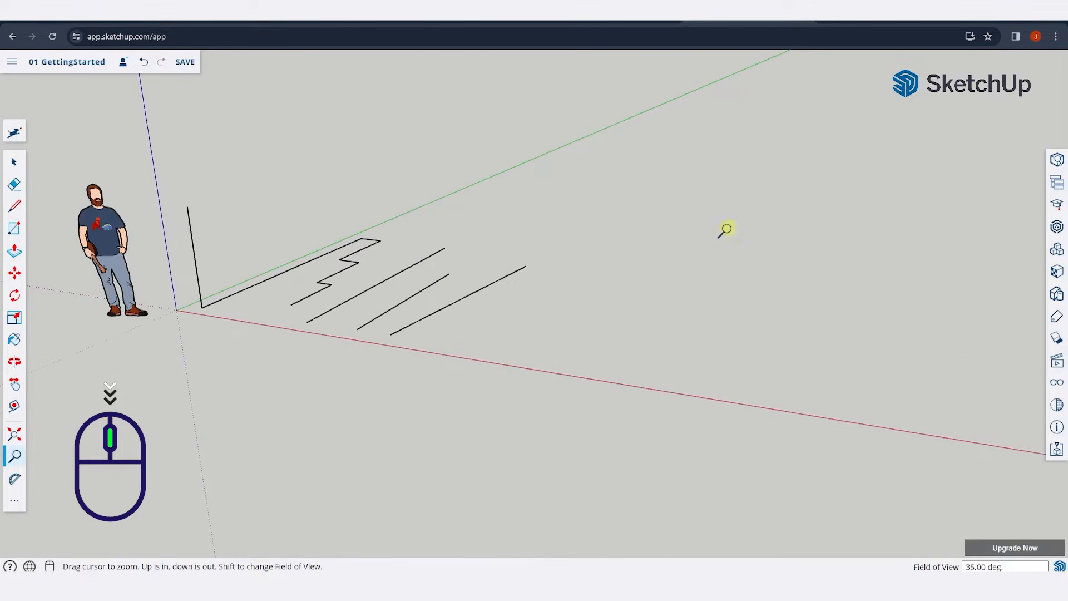
{"action": "scroll", "coordinate": [684, 238], "scroll_direction": "down", "scroll_amount": 3}
{"action": "scroll", "coordinate": [95, 212], "scroll_direction": "up", "scroll_amount": 3}
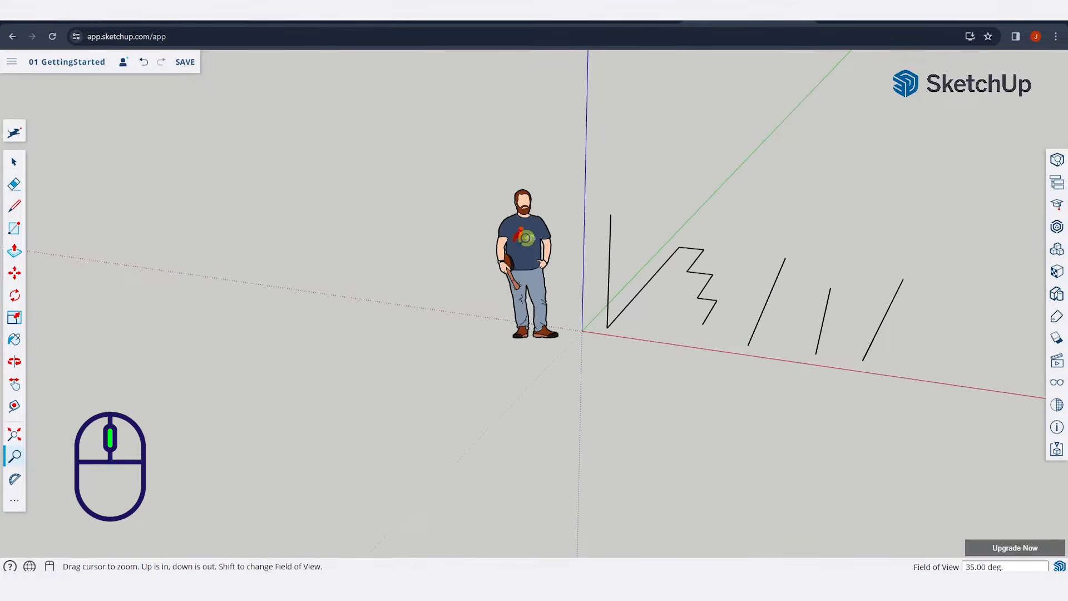
{"action": "scroll", "coordinate": [525, 238], "scroll_direction": "up", "scroll_amount": 4}
{"action": "scroll", "coordinate": [301, 217], "scroll_direction": "down", "scroll_amount": 3}
{"action": "scroll", "coordinate": [746, 229], "scroll_direction": "up", "scroll_amount": 3}
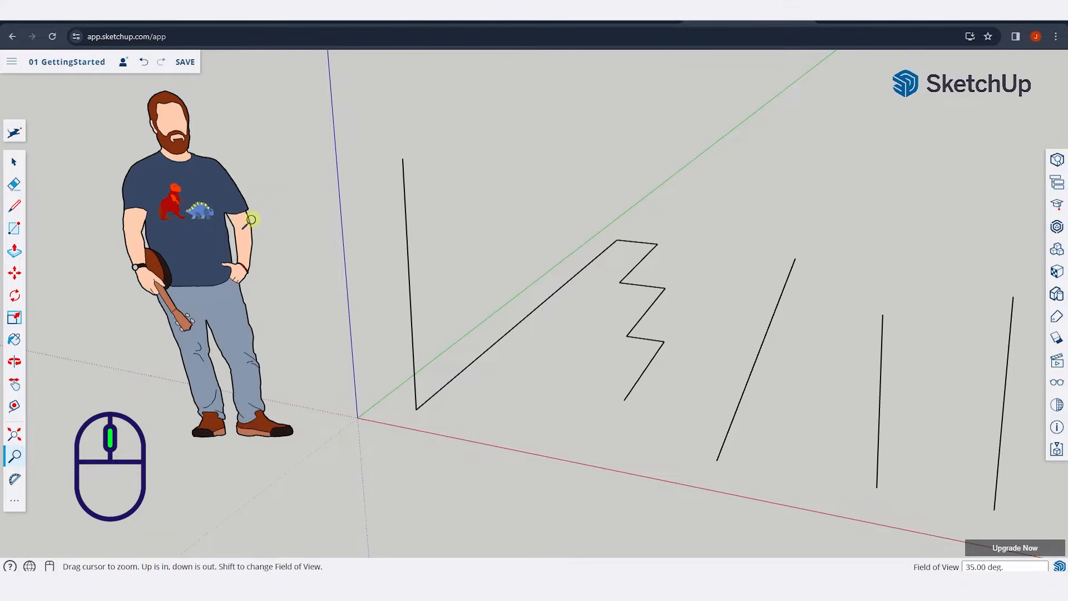
{"action": "scroll", "coordinate": [234, 214], "scroll_direction": "up", "scroll_amount": 3}
{"action": "scroll", "coordinate": [195, 200], "scroll_direction": "down", "scroll_amount": 5}
{"action": "scroll", "coordinate": [192, 197], "scroll_direction": "up", "scroll_amount": 4}
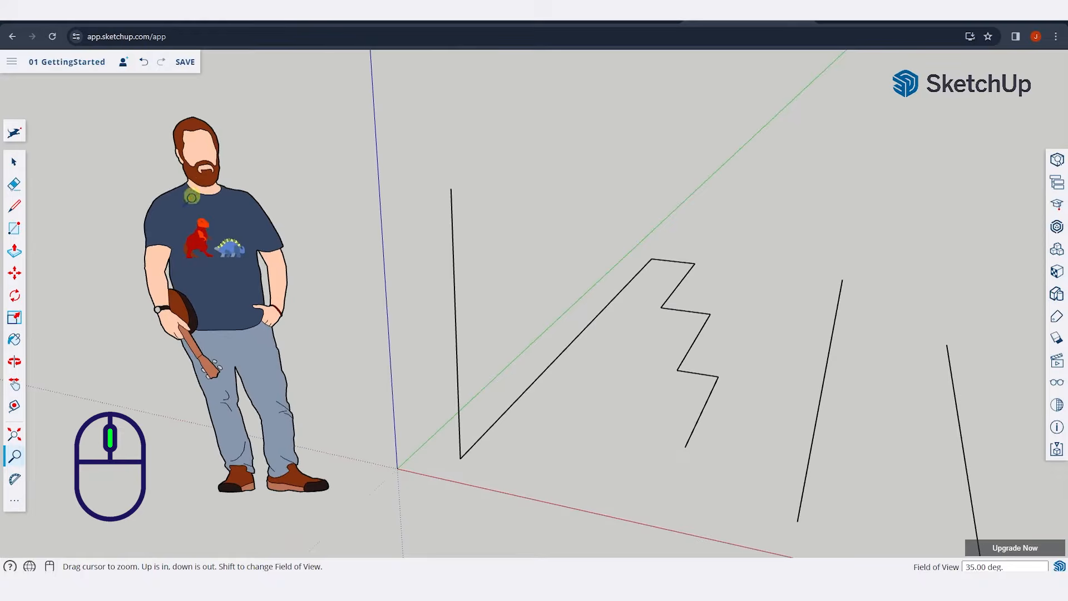
{"action": "scroll", "coordinate": [191, 198], "scroll_direction": "up", "scroll_amount": 2}
{"action": "scroll", "coordinate": [214, 245], "scroll_direction": "down", "scroll_amount": 3}
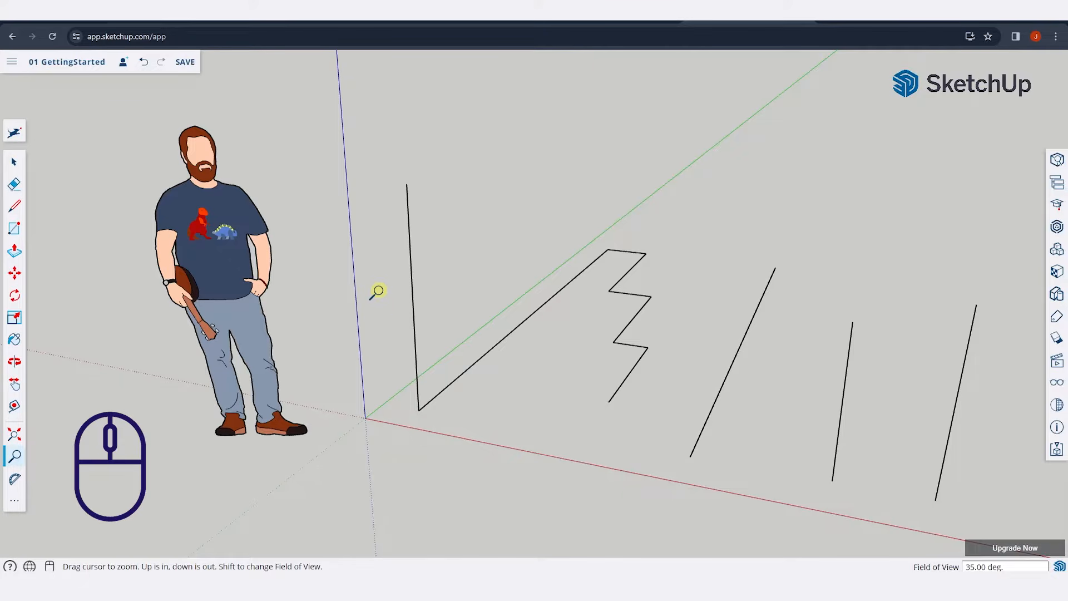
Examine the figure and lines from several angles and distances, including a near ground-level view, by orbiting and panning
{"action": "mouse_move", "coordinate": [378, 290]}
{"action": "middle_mouse_down"}
{"action": "mouse_move", "coordinate": [389, 269]}
{"action": "mouse_move", "coordinate": [686, 256]}
{"action": "mouse_move", "coordinate": [276, 251]}
{"action": "mouse_move", "coordinate": [712, 269]}
{"action": "mouse_move", "coordinate": [364, 270]}
{"action": "mouse_move", "coordinate": [636, 285]}
{"action": "mouse_move", "coordinate": [367, 274]}
{"action": "mouse_move", "coordinate": [375, 281]}
{"action": "middle_mouse_up"}
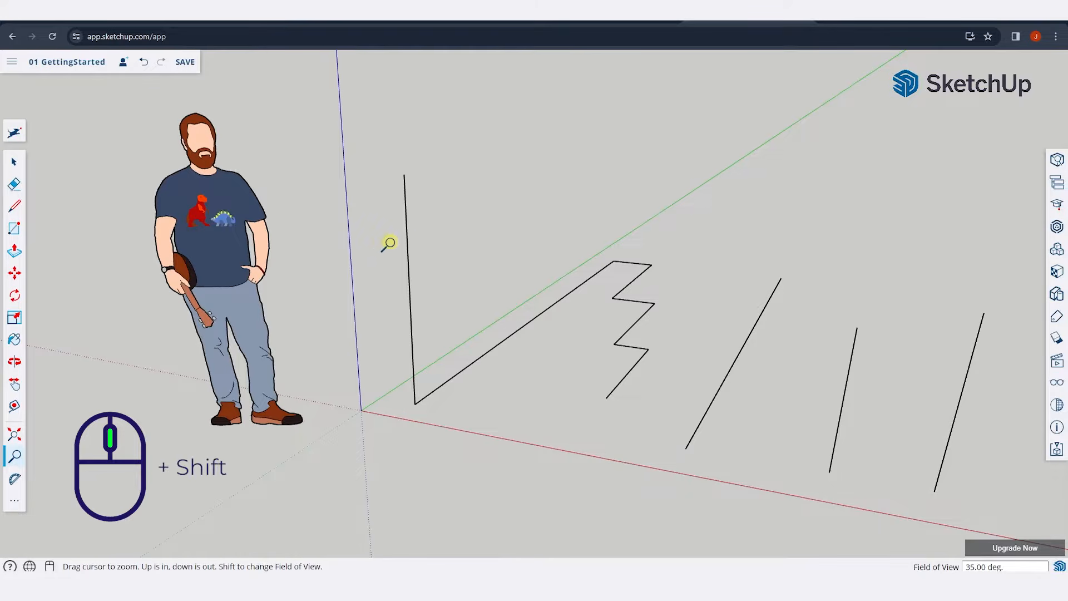
{"action": "mouse_move", "coordinate": [596, 259]}
{"action": "middle_mouse_down", "text": "shift"}
{"action": "mouse_move", "coordinate": [605, 255]}
{"action": "mouse_move", "coordinate": [500, 258]}
{"action": "mouse_move", "coordinate": [579, 269]}
{"action": "mouse_move", "coordinate": [817, 269]}
{"action": "mouse_move", "coordinate": [560, 269]}
{"action": "mouse_move", "coordinate": [546, 257]}
{"action": "mouse_move", "coordinate": [799, 267]}
{"action": "mouse_move", "coordinate": [603, 269]}
{"action": "middle_mouse_up", "text": "shift"}
{"action": "scroll", "coordinate": [566, 270], "scroll_direction": "down", "scroll_amount": 7}
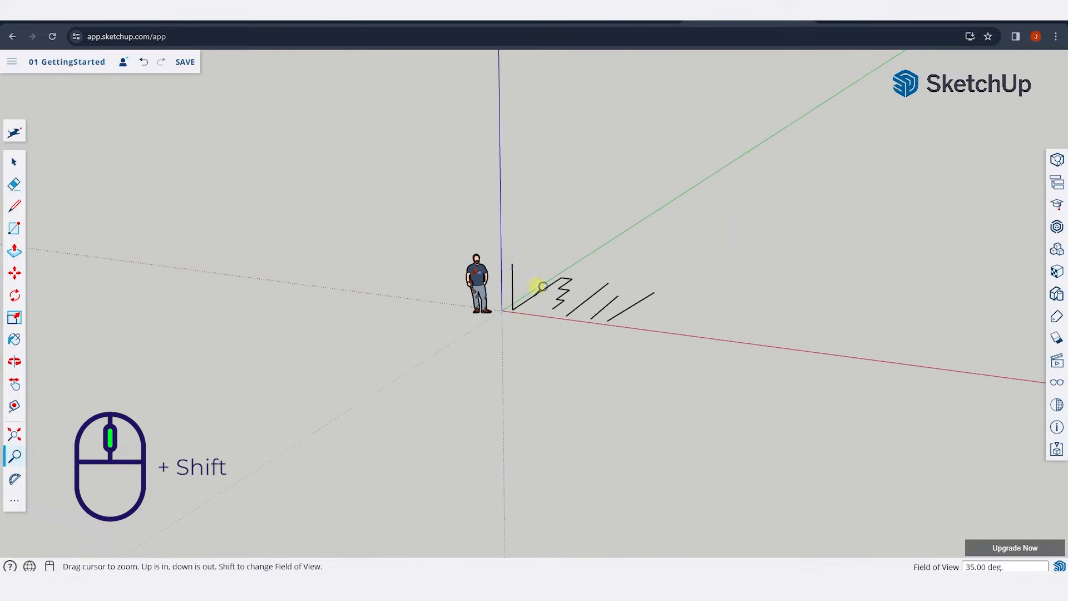
{"action": "middle_click_drag", "start_coordinate": [544, 285], "coordinate": [133, 249]}
{"action": "scroll", "coordinate": [512, 272], "scroll_direction": "up", "scroll_amount": 5}
{"action": "middle_click_drag", "start_coordinate": [512, 274], "coordinate": [767, 268]}
{"action": "scroll", "coordinate": [855, 275], "scroll_direction": "up", "scroll_amount": 2}
{"action": "scroll", "coordinate": [599, 286], "scroll_direction": "up", "scroll_amount": 1}
{"action": "middle_click_drag", "start_coordinate": [599, 286], "coordinate": [767, 284]}
{"action": "scroll", "coordinate": [762, 284], "scroll_direction": "up", "scroll_amount": 1}
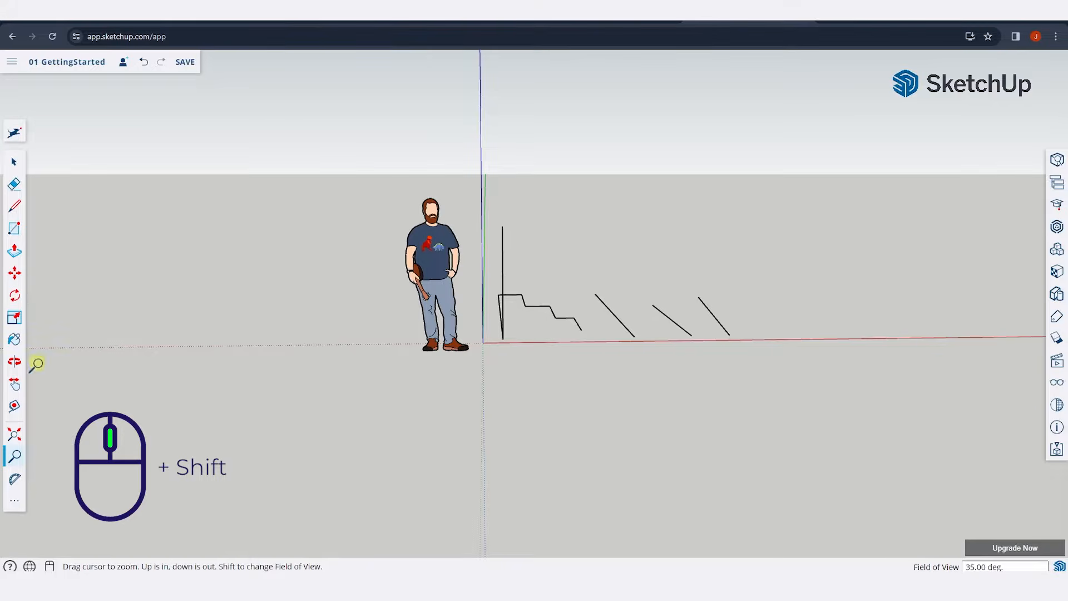
{"action": "middle_click_drag", "start_coordinate": [562, 317], "coordinate": [386, 334]}
{"action": "middle_click_drag", "start_coordinate": [467, 322], "coordinate": [255, 301]}
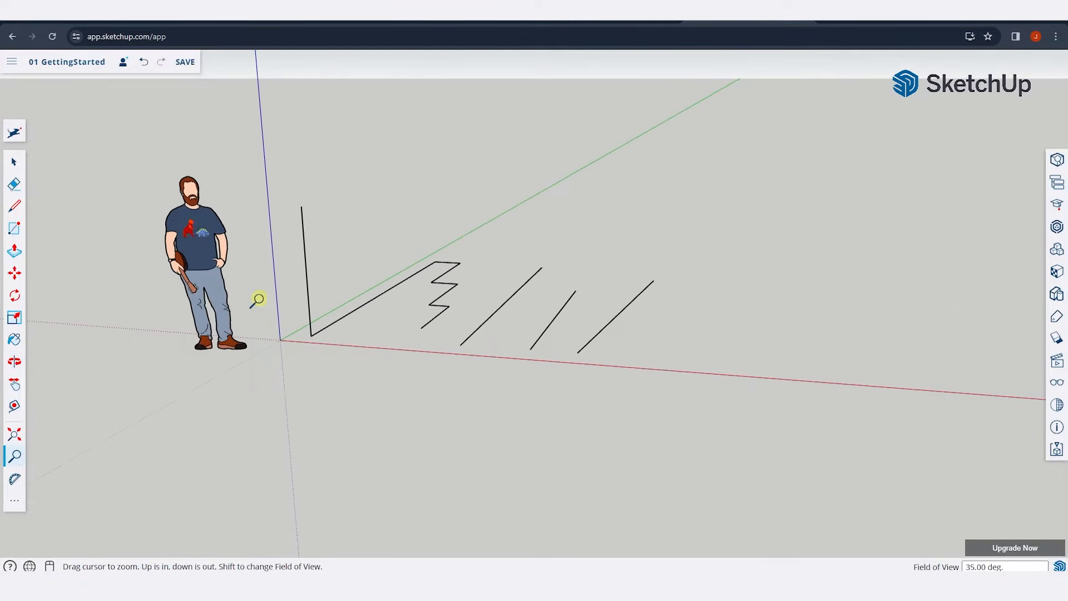
{"action": "key", "text": "r"}
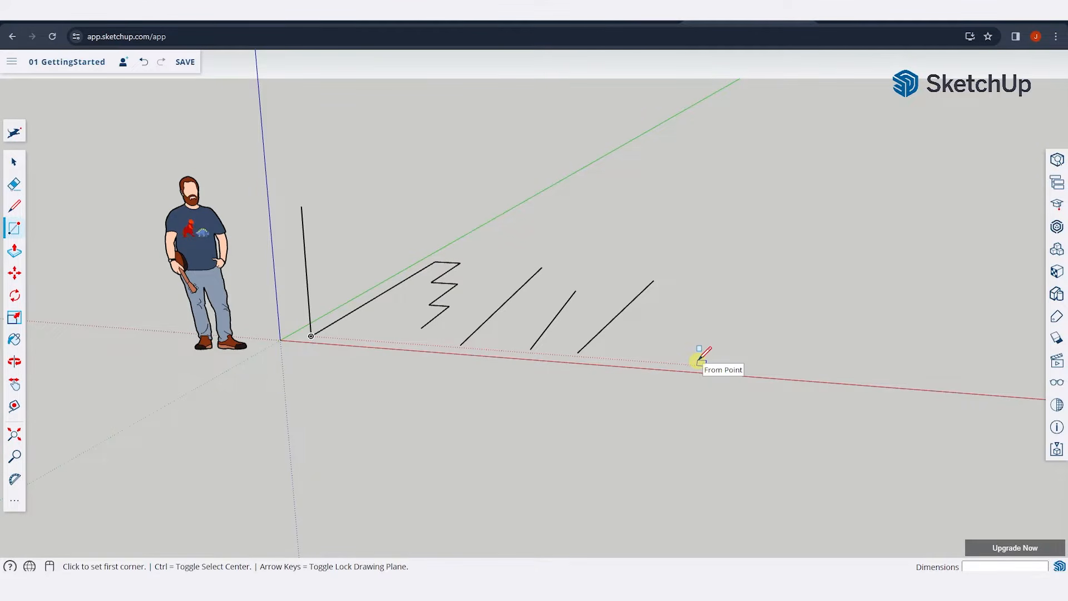
{"action": "left_click", "coordinate": [698, 363]}
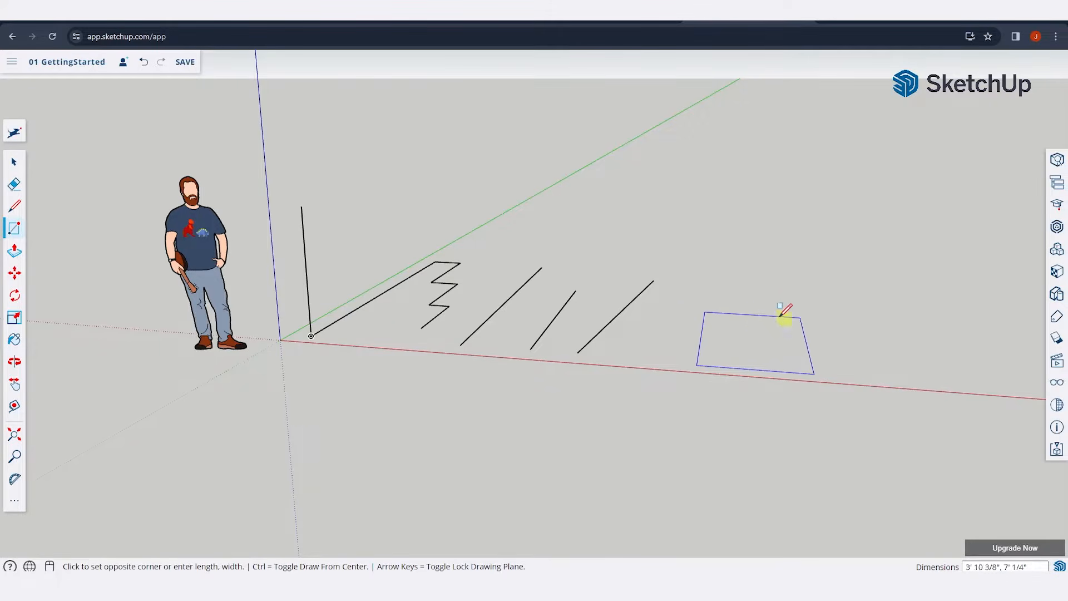
{"action": "left_click", "coordinate": [15, 363]}
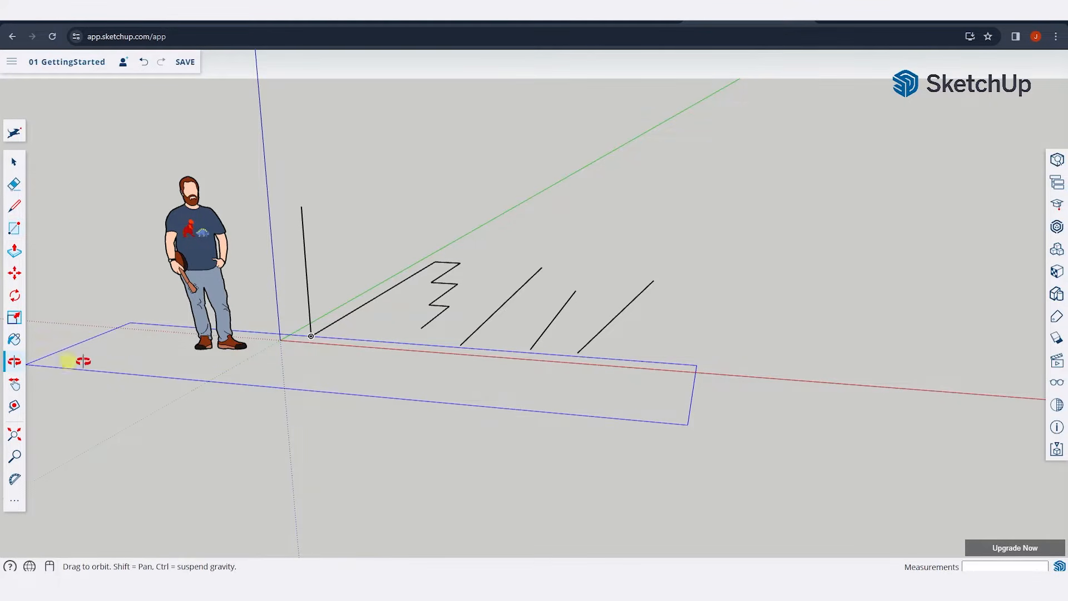
{"action": "left_click_drag", "start_coordinate": [673, 338], "coordinate": [611, 367]}
{"action": "key", "text": "ctrl+z"}
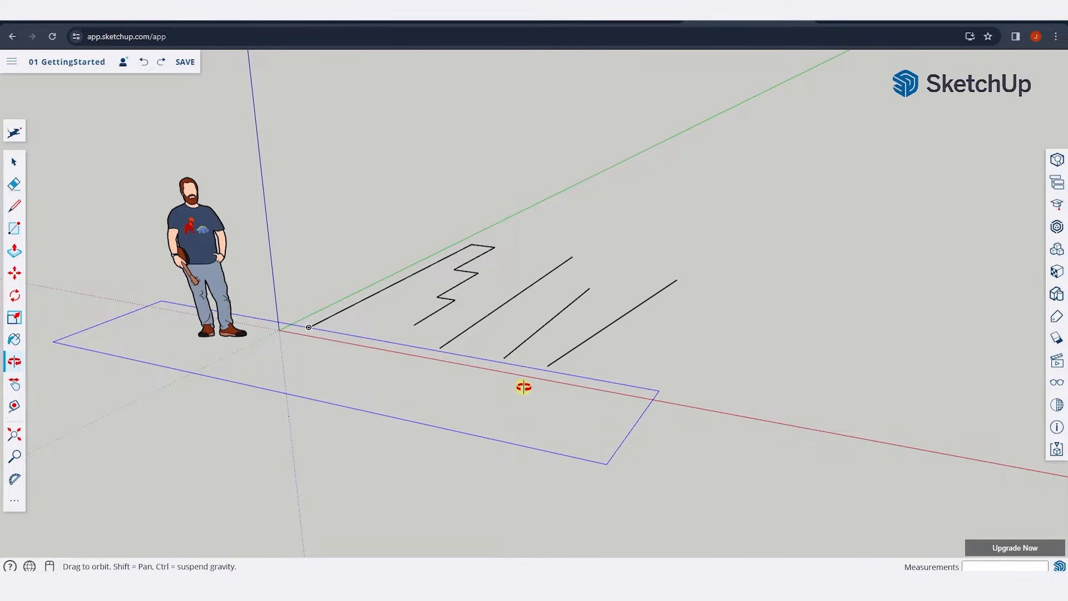
{"action": "middle_click_drag", "start_coordinate": [523, 387], "coordinate": [551, 336]}
{"action": "key", "text": "ctrl+y"}
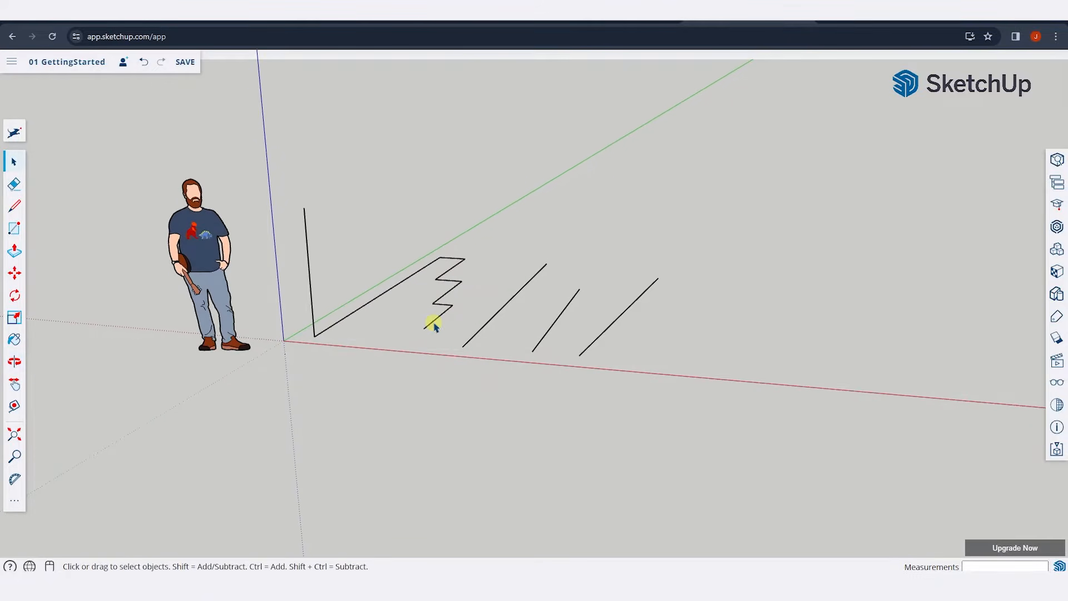
Draw a rectangle about 5' by 7' on the ground beside the red axis, beyond the parallel lines, orbiting and zooming while sizing it
{"action": "left_click", "coordinate": [15, 229]}
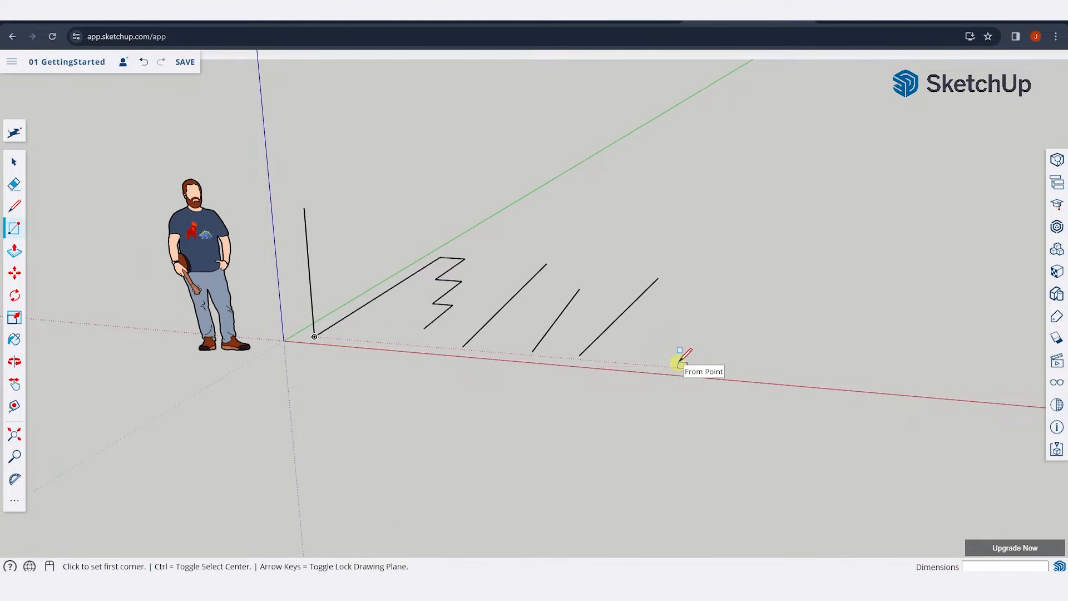
{"action": "left_click", "coordinate": [677, 367]}
{"action": "mouse_move", "coordinate": [753, 303]}
{"action": "middle_mouse_down"}
{"action": "mouse_move", "coordinate": [376, 302]}
{"action": "mouse_move", "coordinate": [726, 423]}
{"action": "middle_mouse_up"}
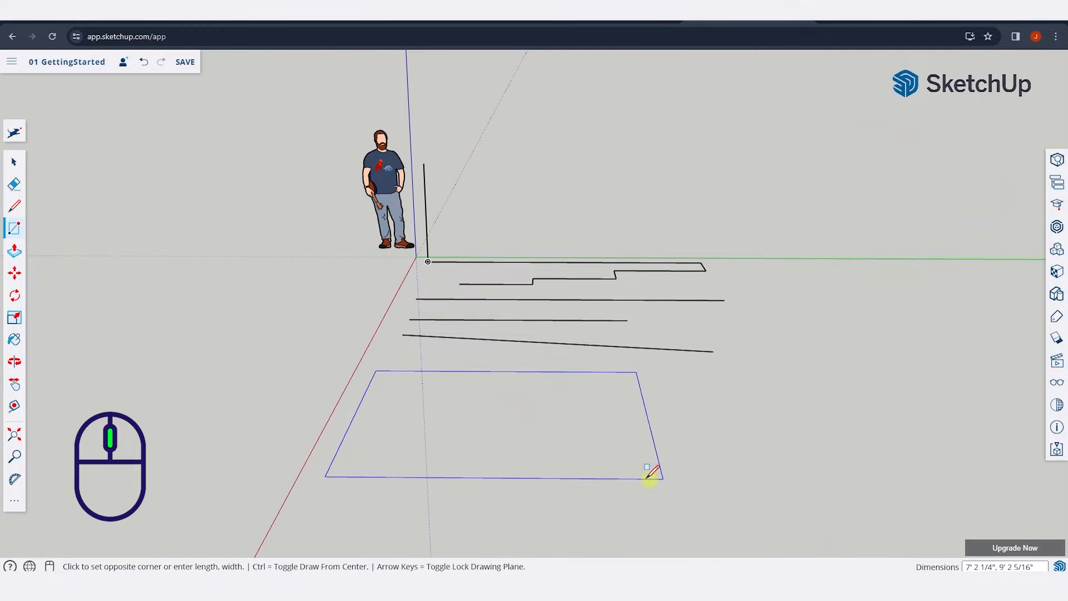
{"action": "middle_click_drag", "start_coordinate": [648, 475], "coordinate": [728, 378]}
{"action": "middle_click_drag", "start_coordinate": [591, 323], "coordinate": [561, 329]}
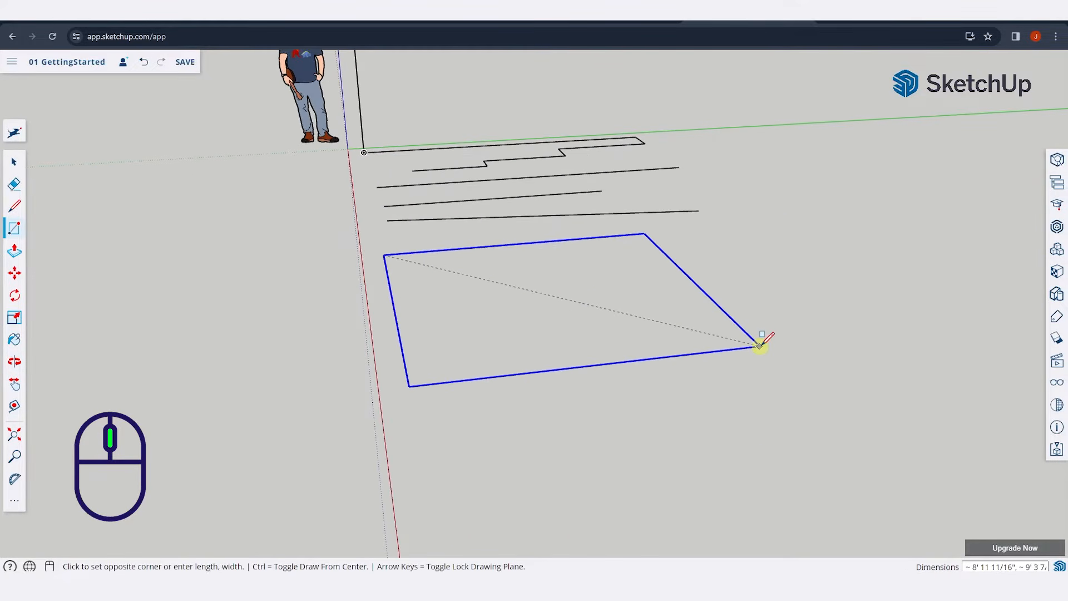
{"action": "middle_click_drag", "start_coordinate": [762, 346], "coordinate": [736, 336]}
{"action": "scroll", "coordinate": [718, 359], "scroll_direction": "down", "scroll_amount": 3}
{"action": "middle_click_drag", "start_coordinate": [667, 342], "coordinate": [822, 252]}
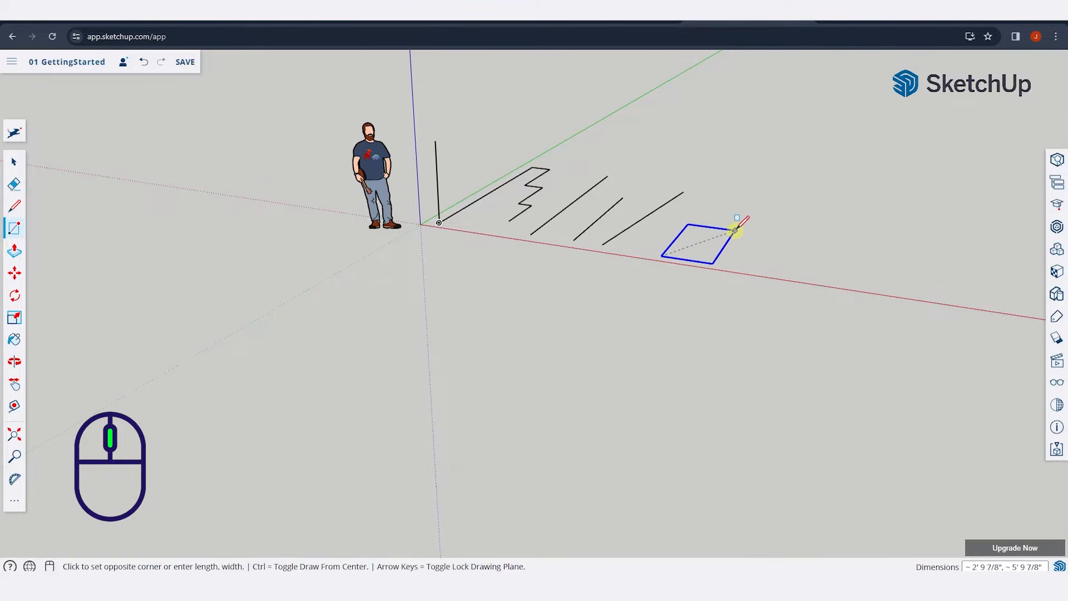
{"action": "middle_click_drag", "start_coordinate": [756, 222], "coordinate": [622, 312]}
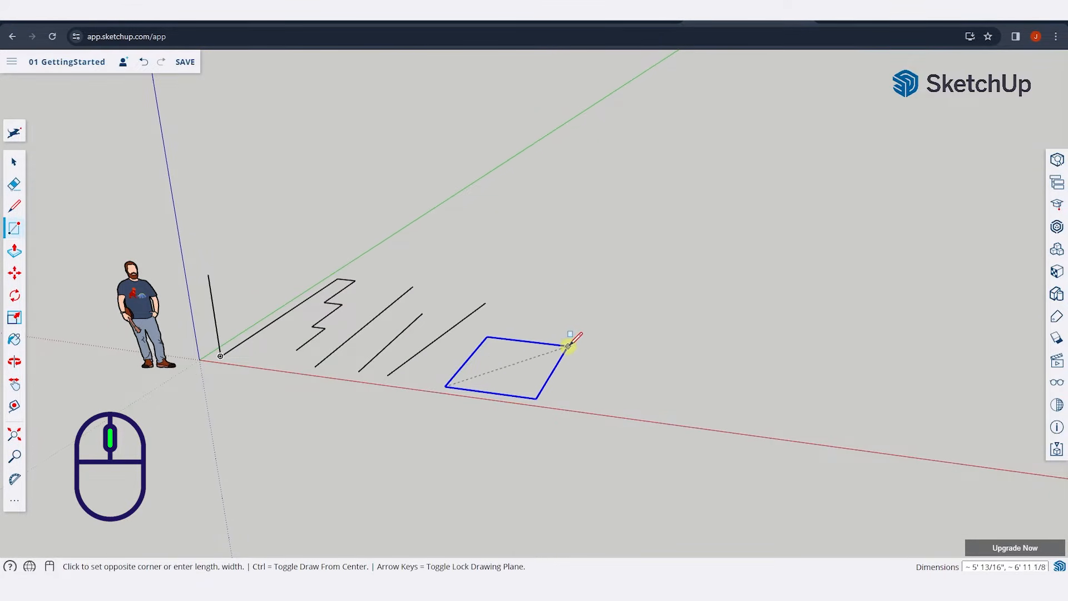
{"action": "left_click", "coordinate": [568, 350]}
{"action": "key", "text": "space"}
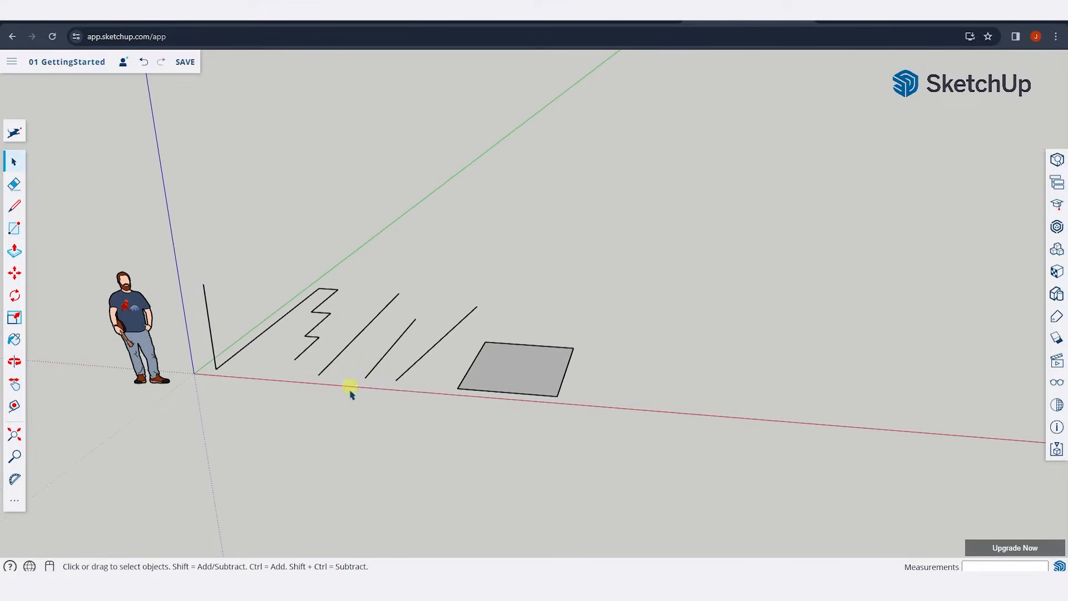
View the rectangle's face close up and fit the whole model back into view with Zoom Extents
{"action": "scroll", "coordinate": [615, 381], "scroll_direction": "up", "scroll_amount": 10}
{"action": "mouse_move", "coordinate": [483, 323]}
{"action": "middle_mouse_down"}
{"action": "mouse_move", "coordinate": [305, 426]}
{"action": "mouse_move", "coordinate": [584, 260]}
{"action": "middle_mouse_up"}
{"action": "middle_click_drag", "start_coordinate": [662, 302], "coordinate": [660, 278]}
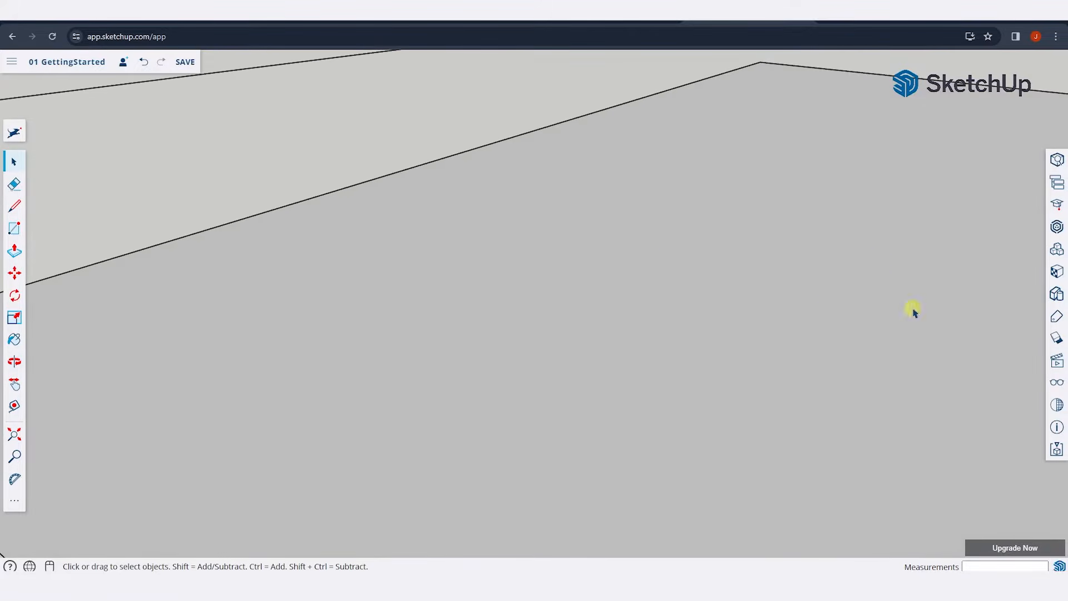
{"action": "scroll", "coordinate": [520, 254], "scroll_direction": "down", "scroll_amount": 1}
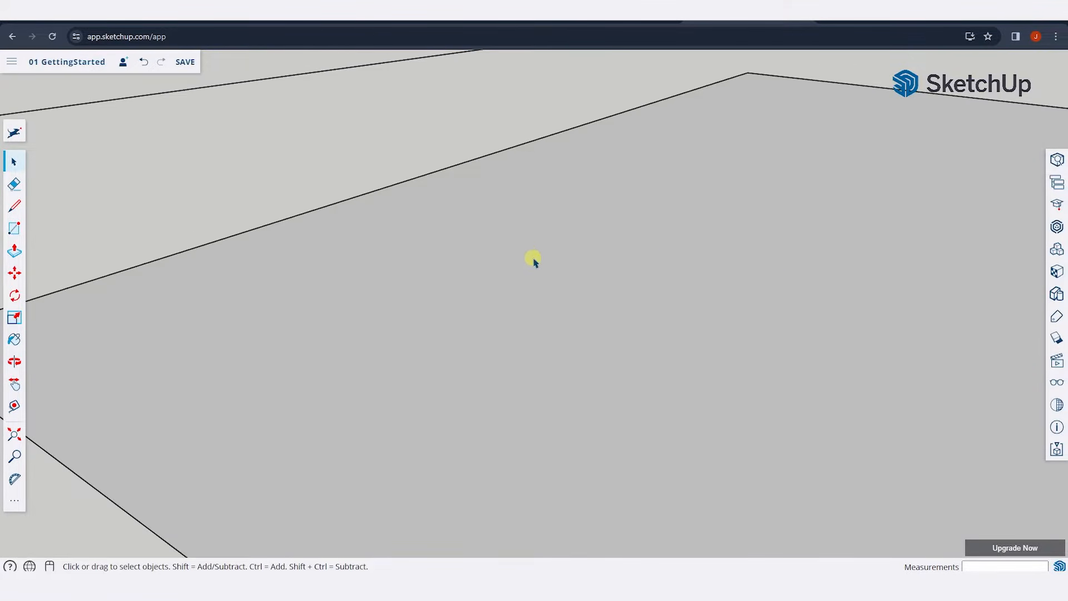
{"action": "left_click", "coordinate": [15, 504]}
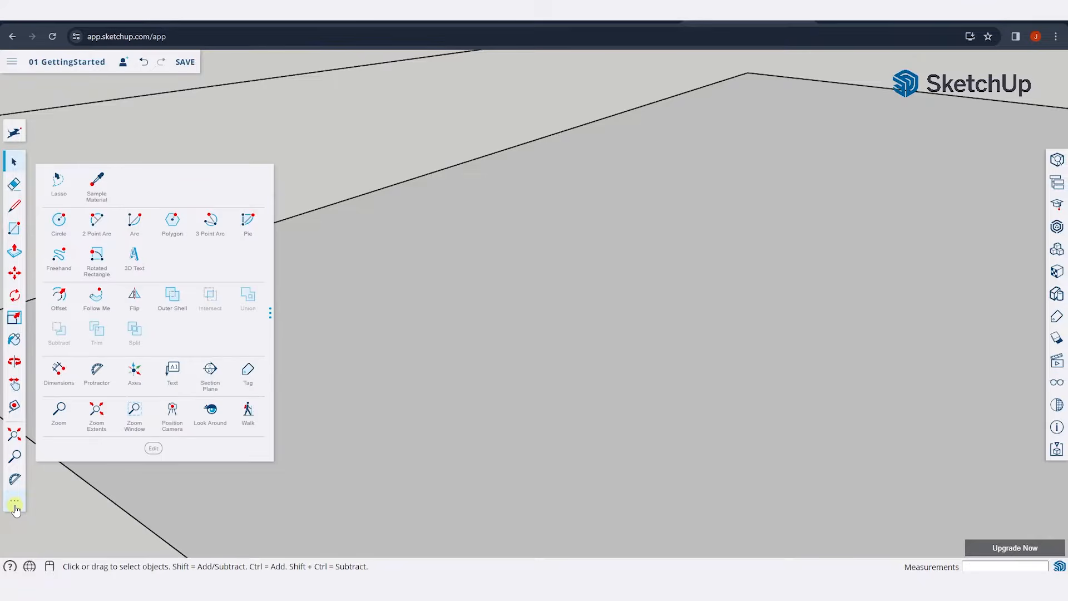
{"action": "left_click", "coordinate": [98, 414]}
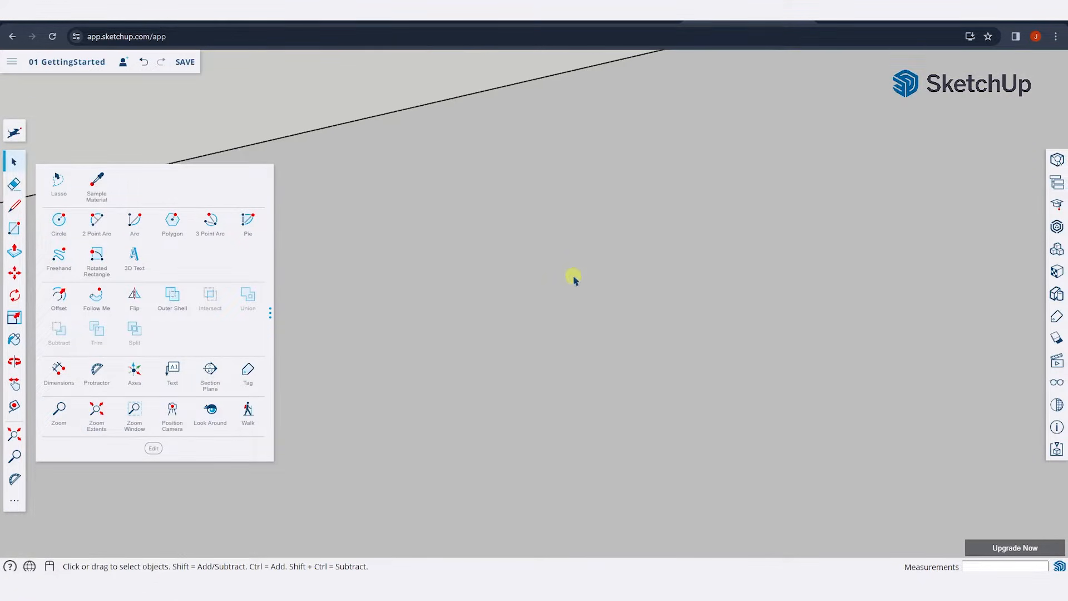
{"action": "left_click", "coordinate": [140, 147]}
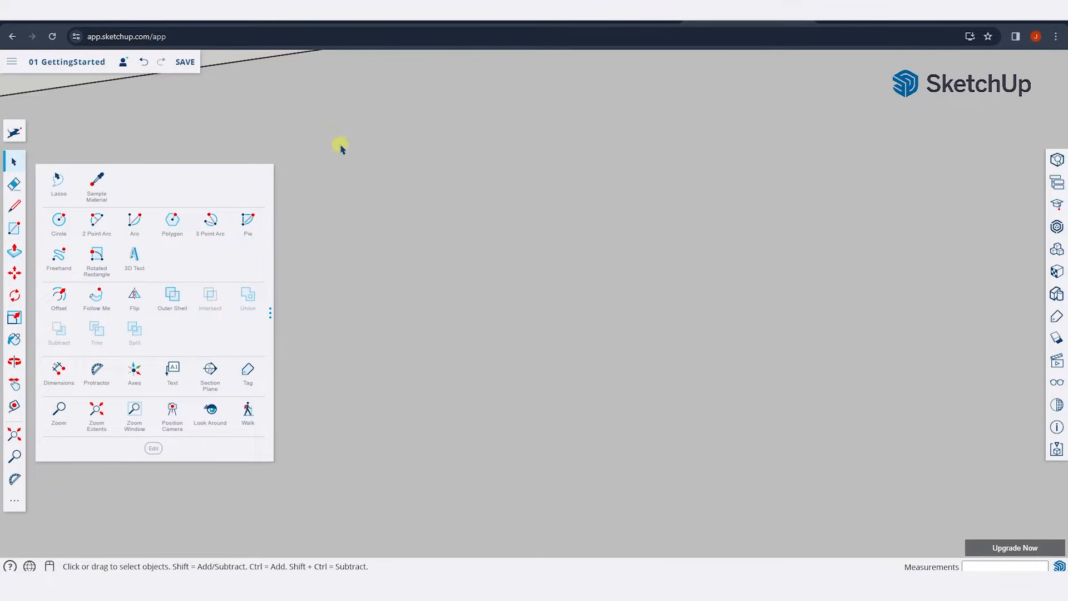
{"action": "left_click", "coordinate": [90, 414]}
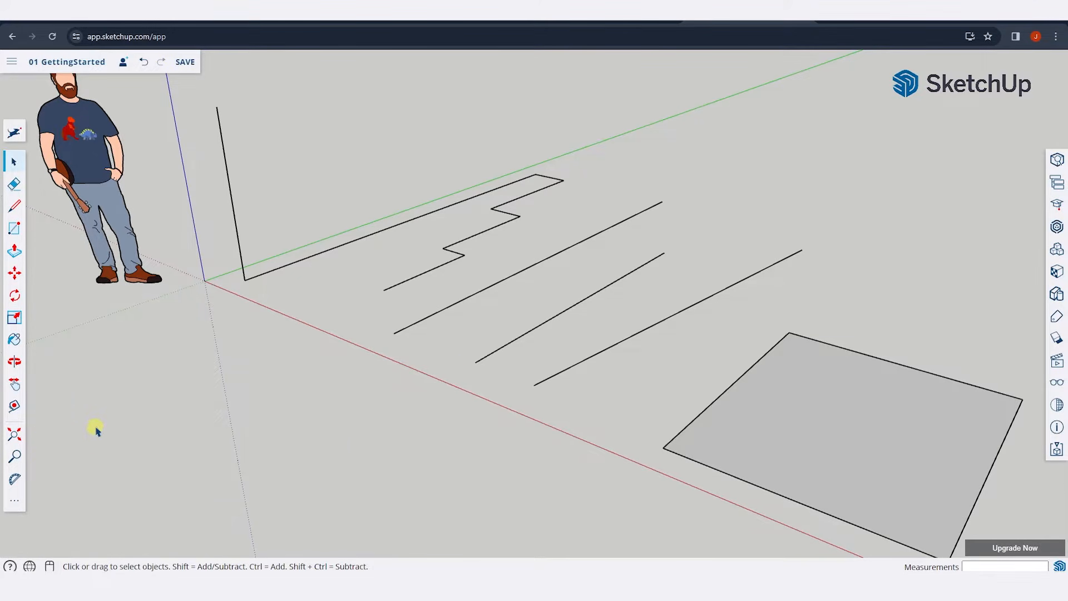
Save the model and select the rectangle's face
{"action": "key", "text": "ctrl+s"}
{"action": "scroll", "coordinate": [434, 295], "scroll_direction": "down", "scroll_amount": 3}
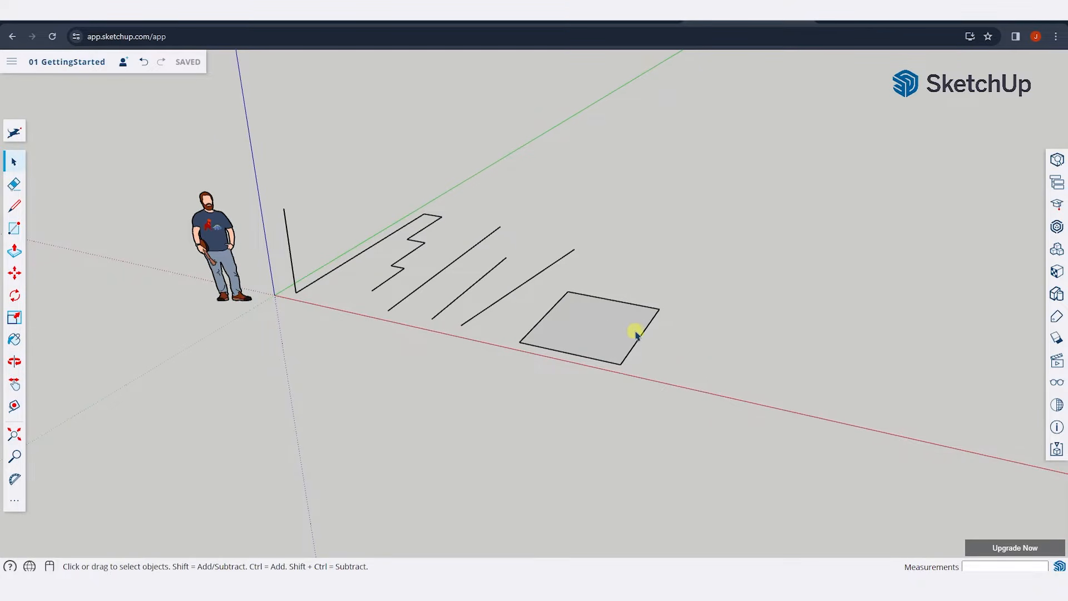
{"action": "left_click", "coordinate": [613, 338]}
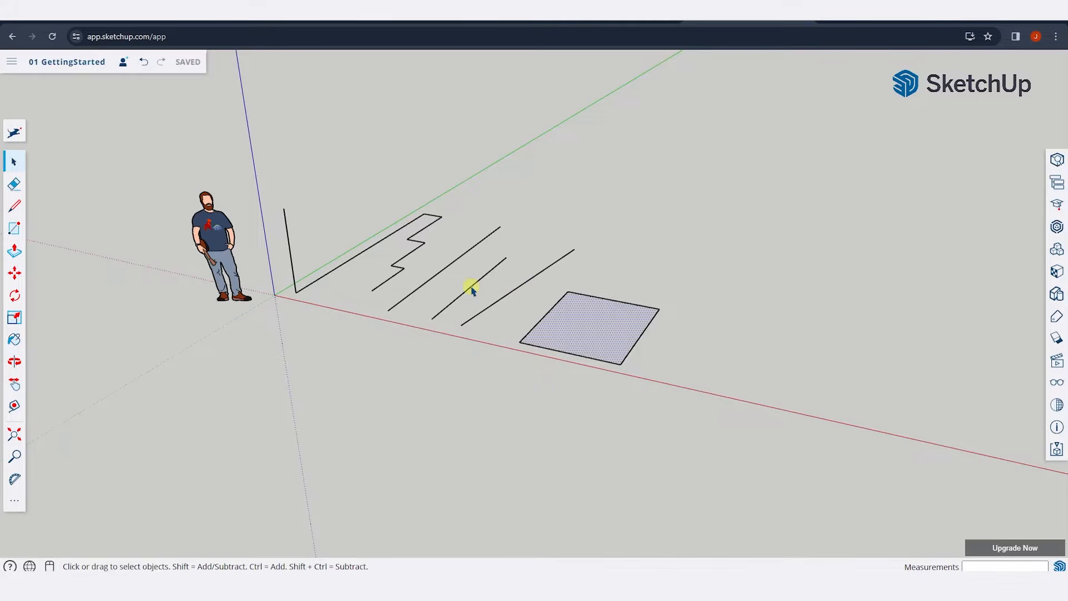
Draw a line parallel to the green axis on the open ground beyond the rectangle, starting near the red axis
{"action": "scroll", "coordinate": [312, 235], "scroll_direction": "down", "scroll_amount": 3}
{"action": "scroll", "coordinate": [463, 250], "scroll_direction": "up", "scroll_amount": 3}
{"action": "mouse_move", "coordinate": [476, 296]}
{"action": "middle_mouse_down"}
{"action": "mouse_move", "coordinate": [477, 241]}
{"action": "mouse_move", "coordinate": [470, 283]}
{"action": "middle_mouse_up"}
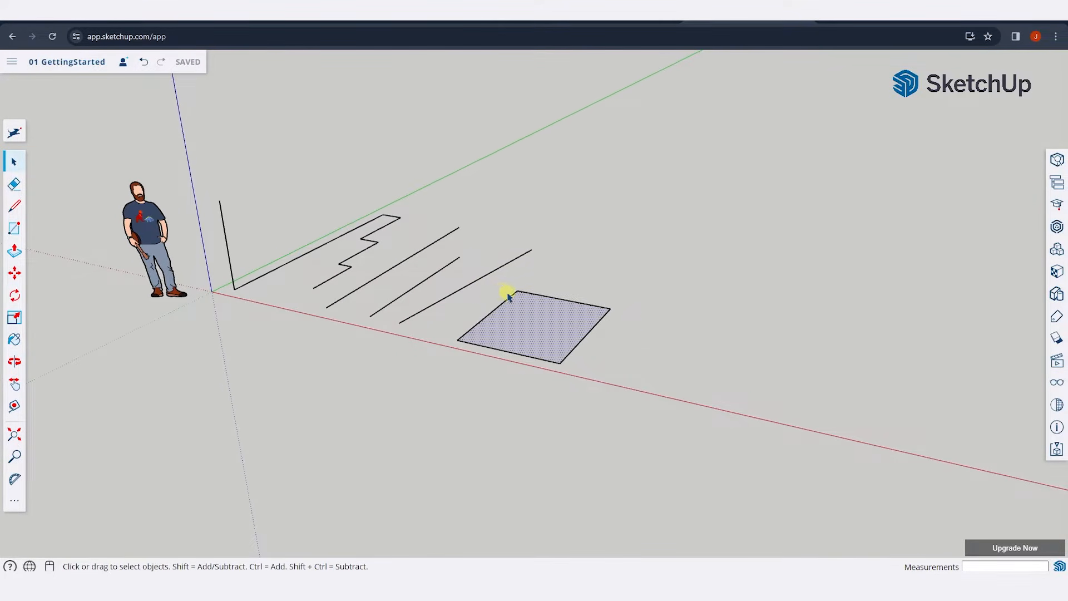
{"action": "key", "text": "l"}
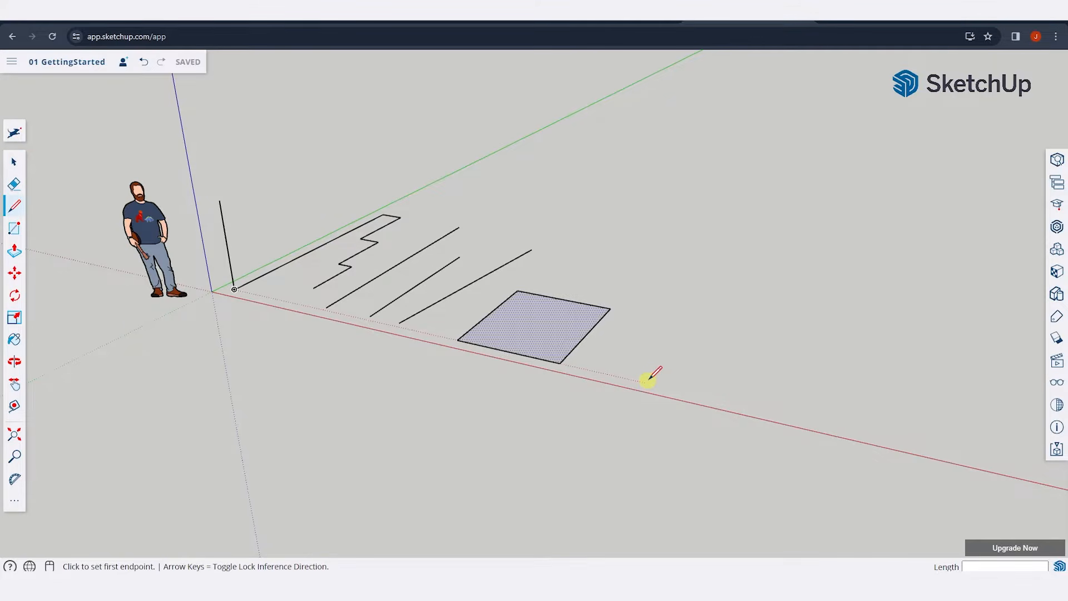
{"action": "left_click", "coordinate": [647, 380]}
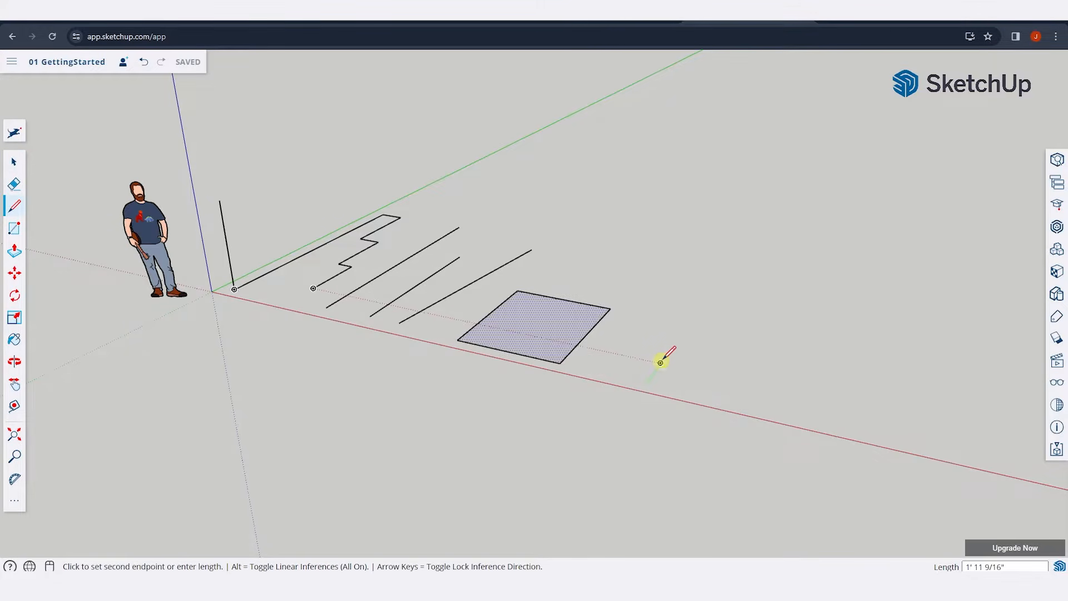
{"action": "left_click", "coordinate": [692, 320]}
{"action": "key", "text": "space"}
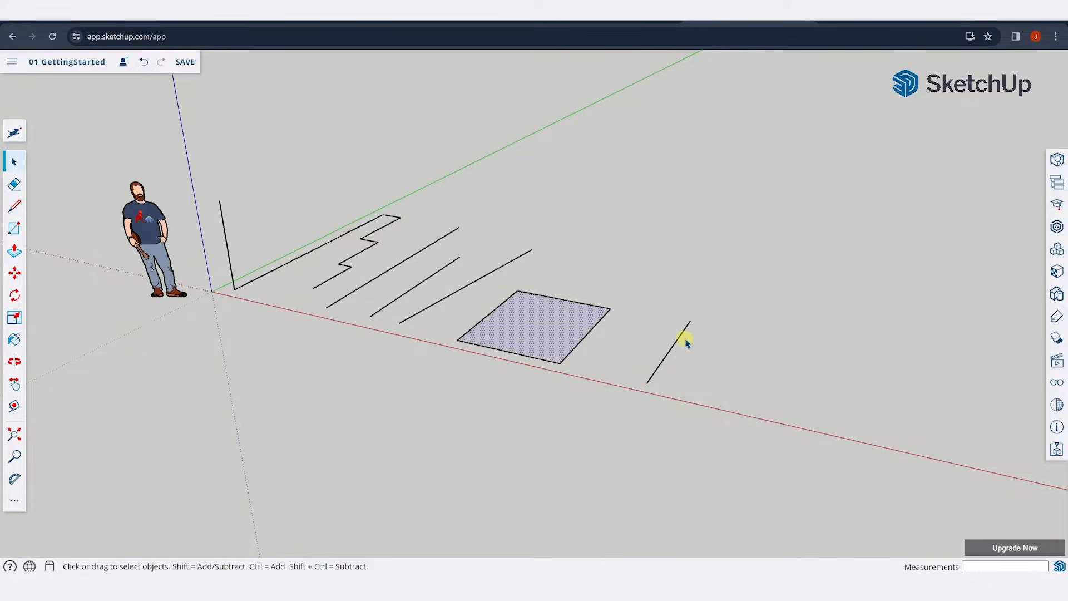
Draw a second line parallel to the red axis, away from the rectangle, from the new line's end nearest the red axis
{"action": "key", "text": "l"}
{"action": "left_click", "coordinate": [646, 383]}
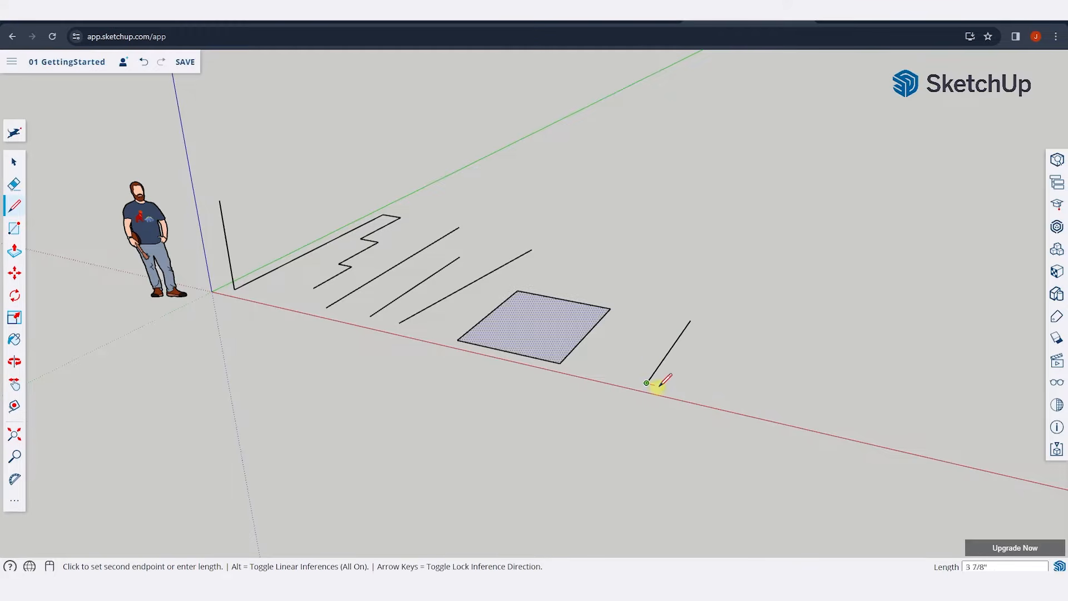
{"action": "left_click", "coordinate": [726, 399]}
{"action": "key", "text": "space"}
{"action": "scroll", "coordinate": [833, 382], "scroll_direction": "up", "scroll_amount": 2}
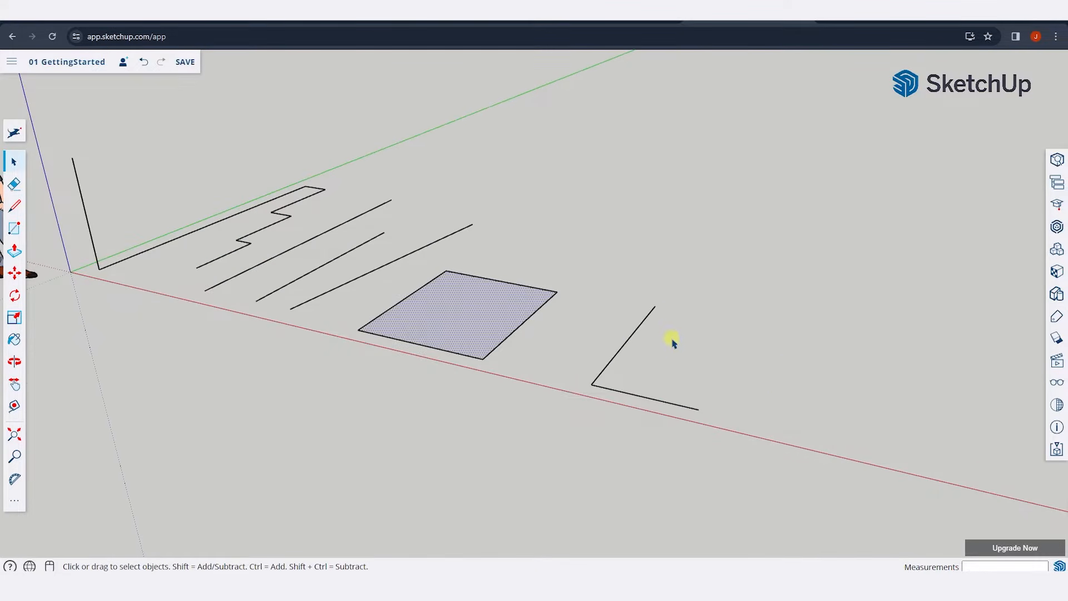
{"action": "scroll", "coordinate": [656, 317], "scroll_direction": "down", "scroll_amount": 2}
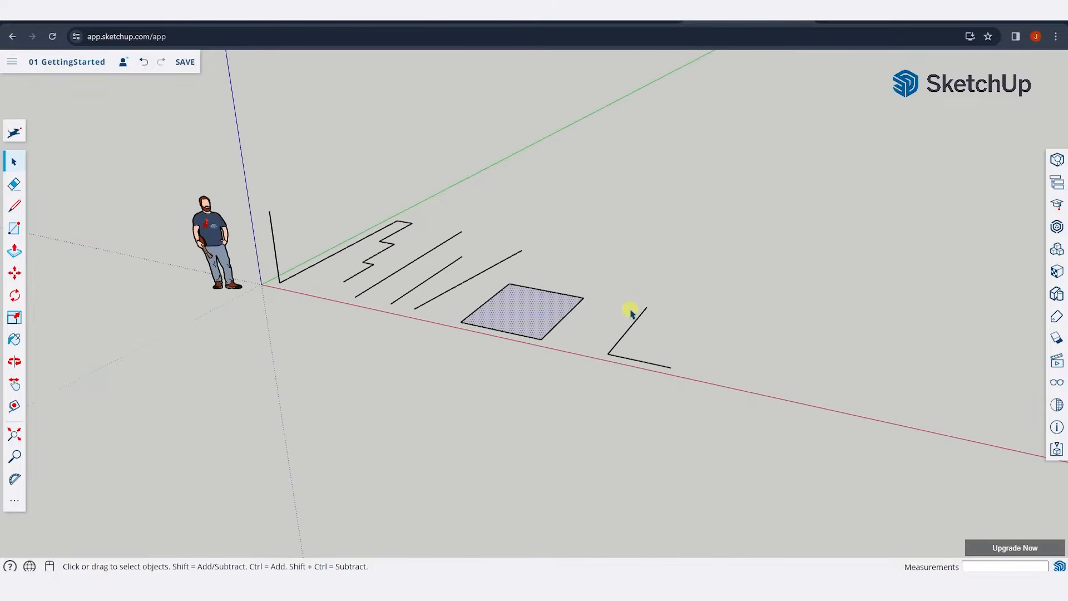
Close the two connected lines into a triangle by joining their free endpoints with a third line
{"action": "key", "text": "l"}
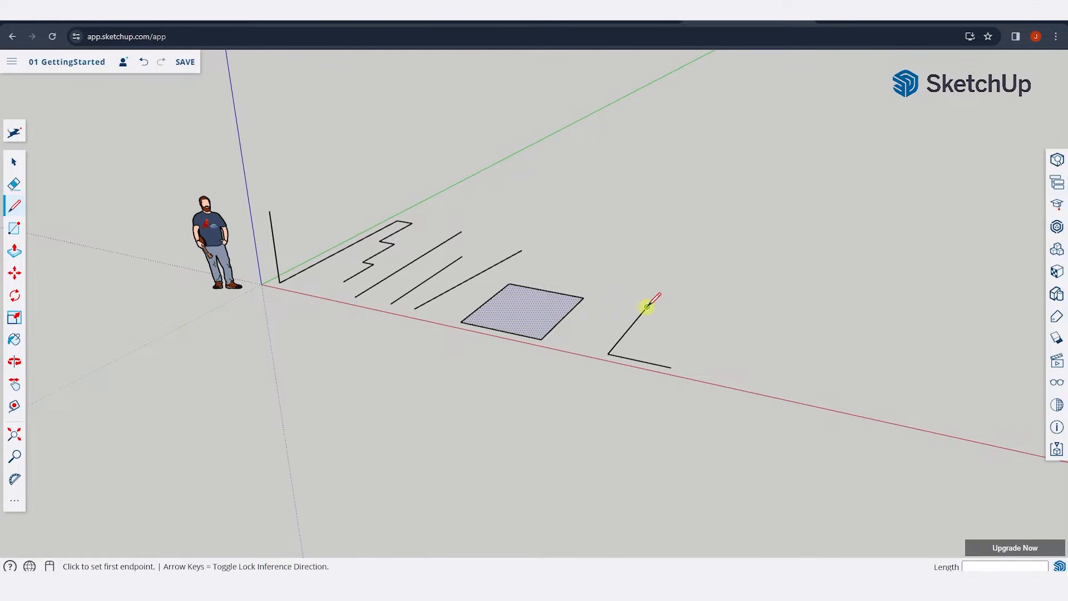
{"action": "left_click", "coordinate": [647, 307]}
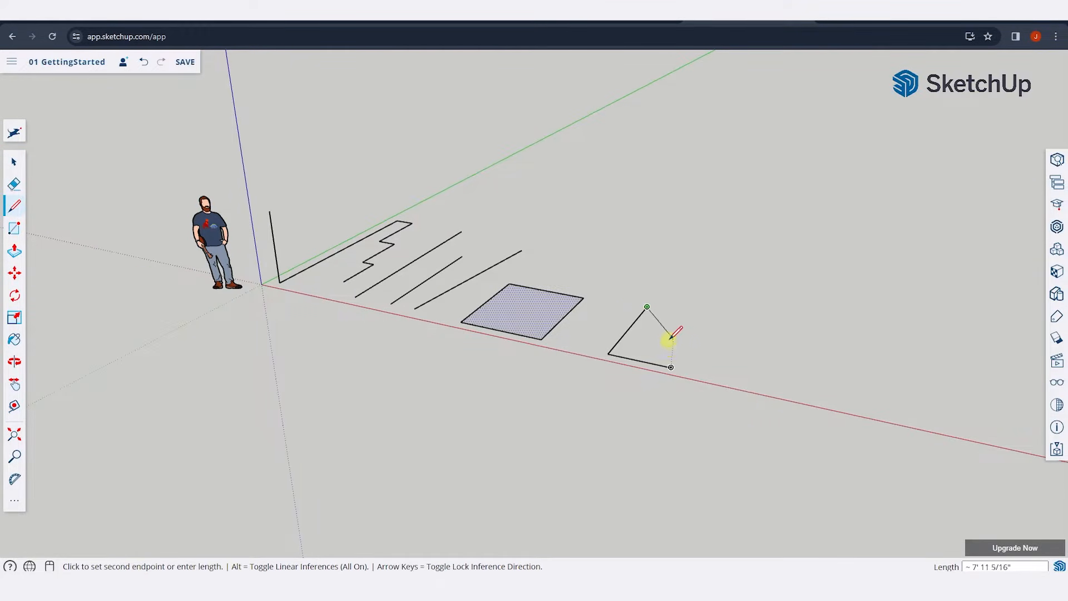
{"action": "left_click", "coordinate": [671, 367]}
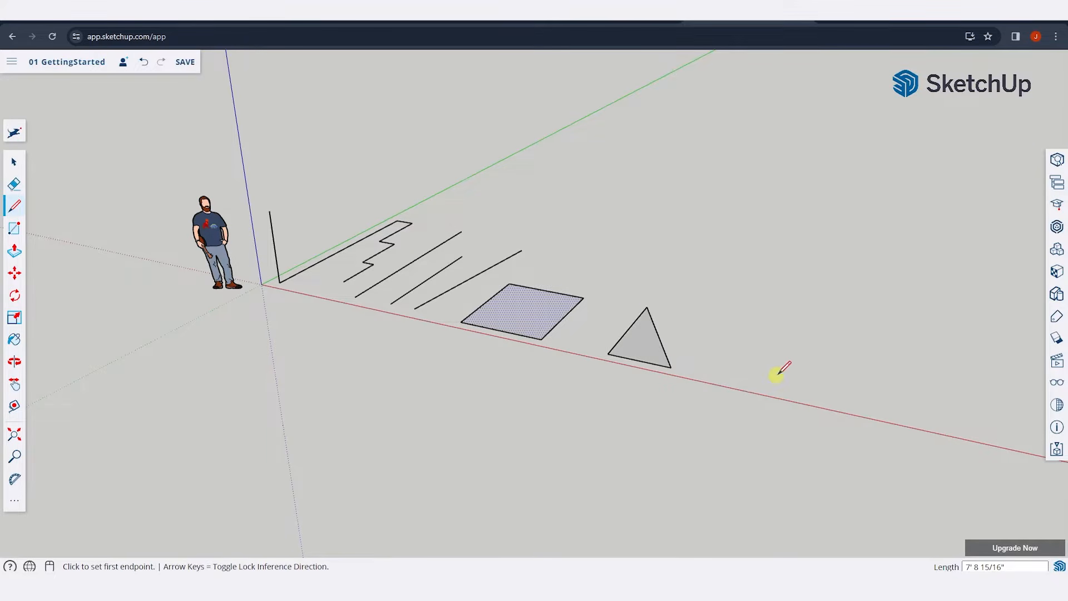
{"action": "key", "text": "space"}
Select the triangle's face and examine it together with the rectangle from close up and from above
{"action": "scroll", "coordinate": [732, 365], "scroll_direction": "up", "scroll_amount": 5}
{"action": "left_click", "coordinate": [492, 315]}
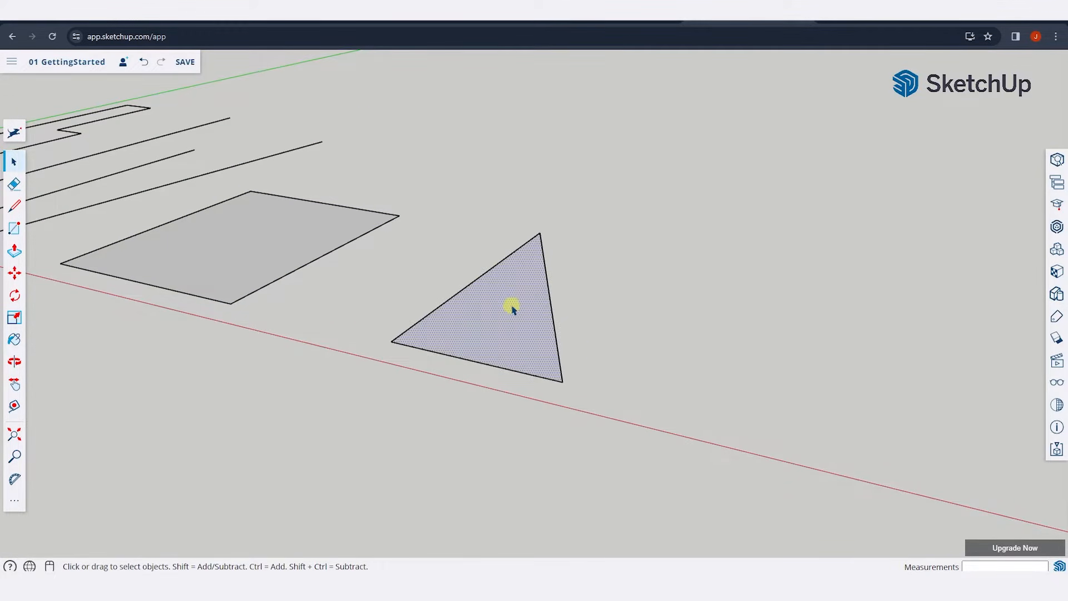
{"action": "scroll", "coordinate": [512, 307], "scroll_direction": "down", "scroll_amount": 3}
{"action": "middle_click_drag", "start_coordinate": [512, 307], "coordinate": [503, 395]}
{"action": "scroll", "coordinate": [484, 349], "scroll_direction": "down", "scroll_amount": 4}
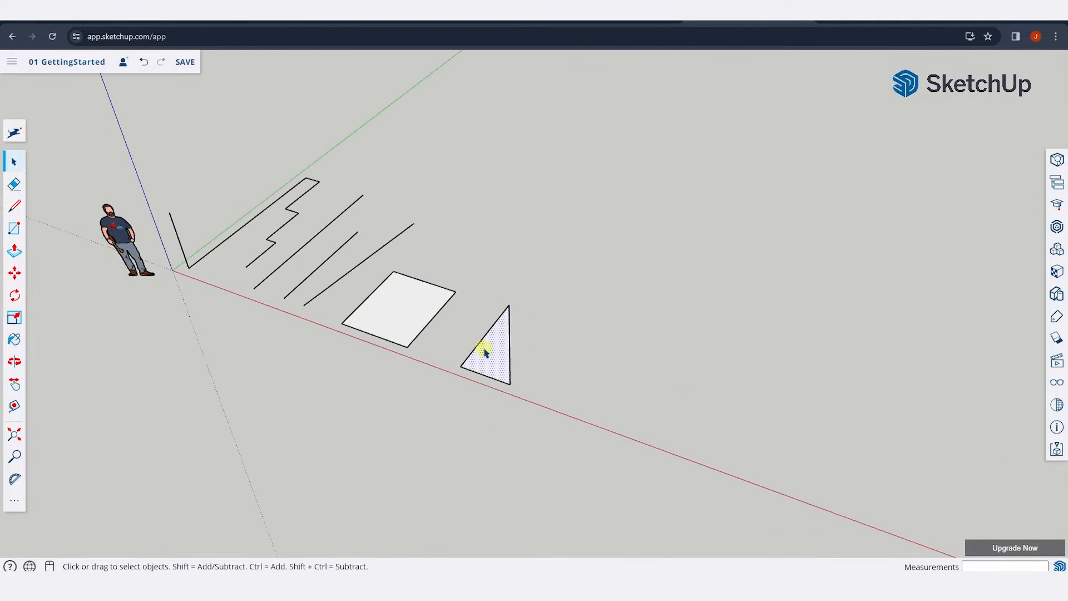
{"action": "mouse_move", "coordinate": [485, 351]}
{"action": "middle_mouse_down"}
{"action": "mouse_move", "coordinate": [477, 448]}
{"action": "mouse_move", "coordinate": [488, 446]}
{"action": "mouse_move", "coordinate": [478, 370]}
{"action": "middle_mouse_up"}
{"action": "scroll", "coordinate": [507, 382], "scroll_direction": "up", "scroll_amount": 3}
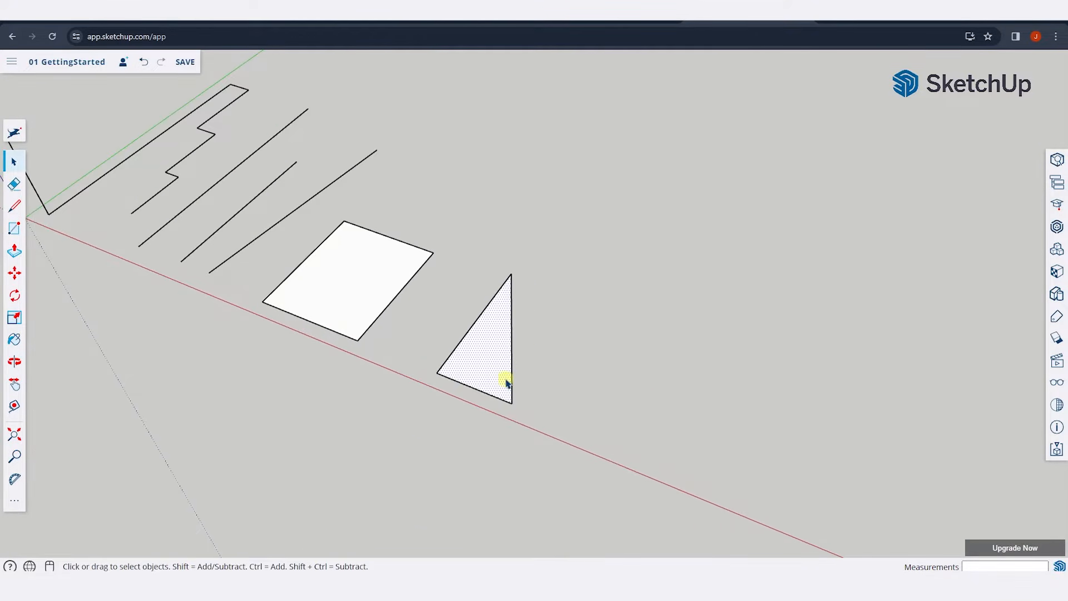
{"action": "scroll", "coordinate": [503, 356], "scroll_direction": "down", "scroll_amount": 3}
{"action": "scroll", "coordinate": [612, 344], "scroll_direction": "up", "scroll_amount": 3}
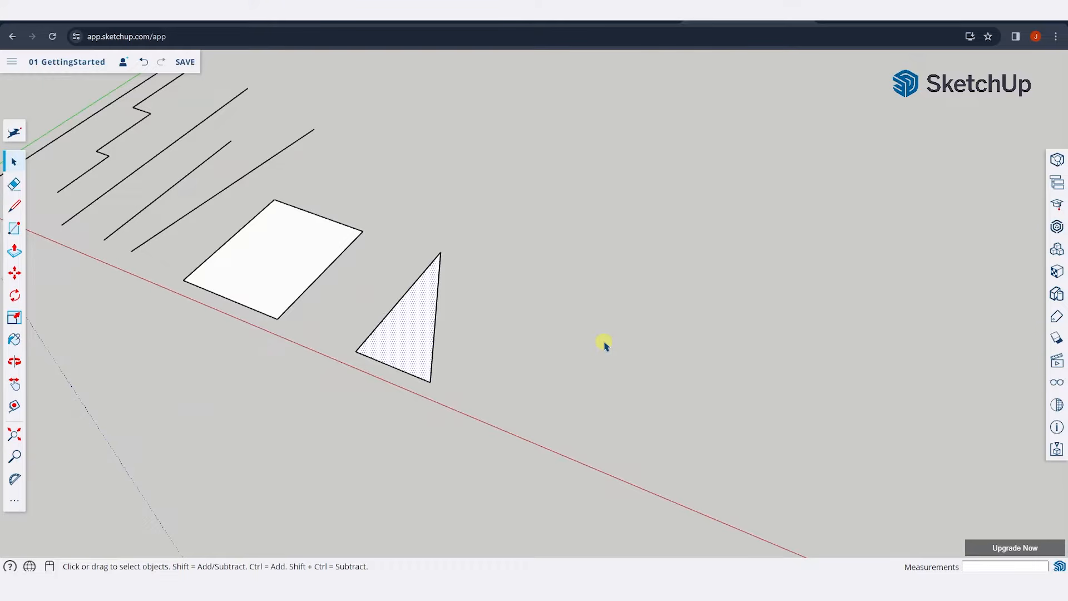
Draw a closed, stepped ten-sided outline beyond the triangle with connected lines along the green and red axis directions
{"action": "key", "text": "l"}
{"action": "left_click", "coordinate": [507, 393]}
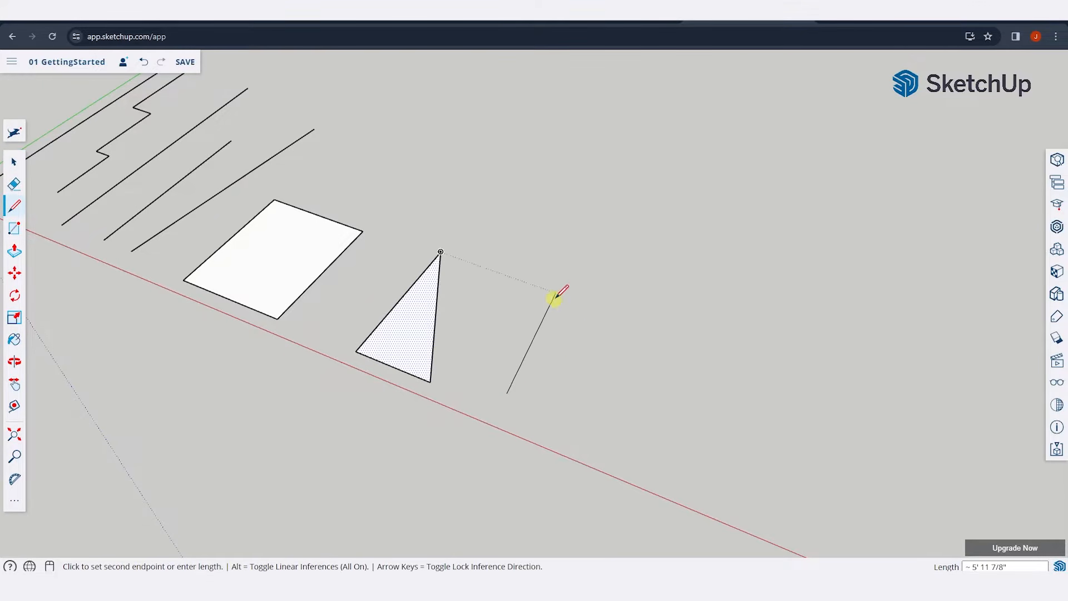
{"action": "left_click", "coordinate": [564, 307]}
{"action": "left_click", "coordinate": [623, 328]}
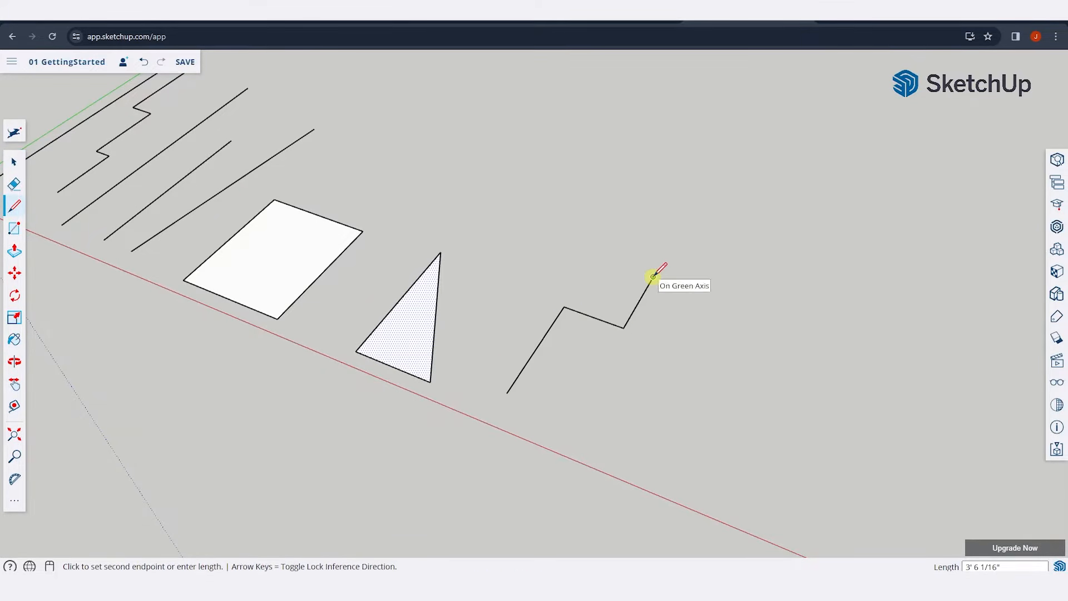
{"action": "left_click", "coordinate": [653, 278]}
{"action": "left_click", "coordinate": [731, 302]}
{"action": "left_click", "coordinate": [755, 252]}
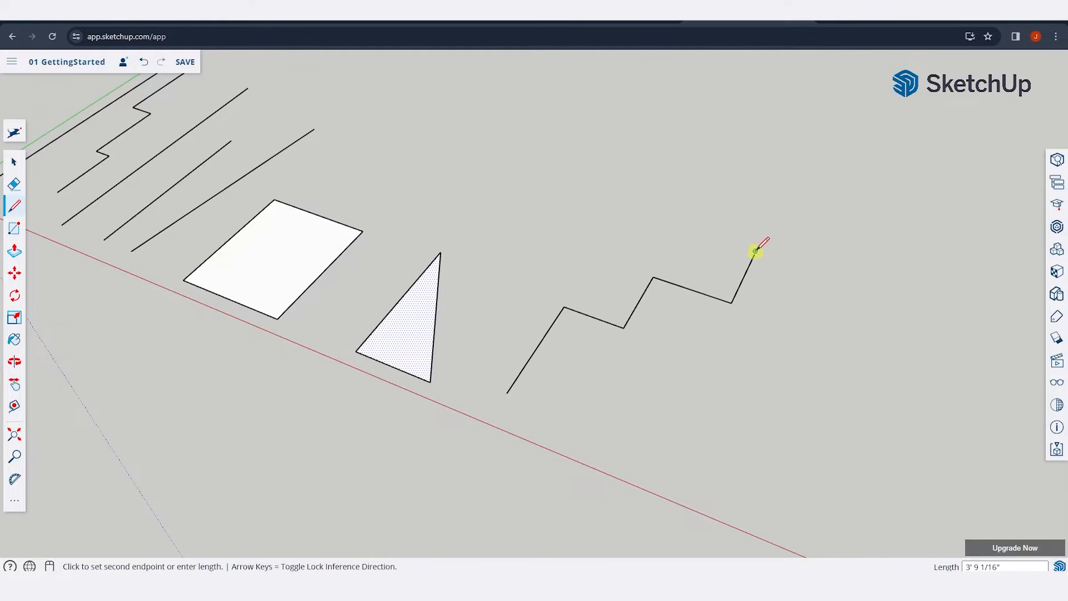
{"action": "left_click", "coordinate": [815, 271]}
{"action": "left_click", "coordinate": [760, 410]}
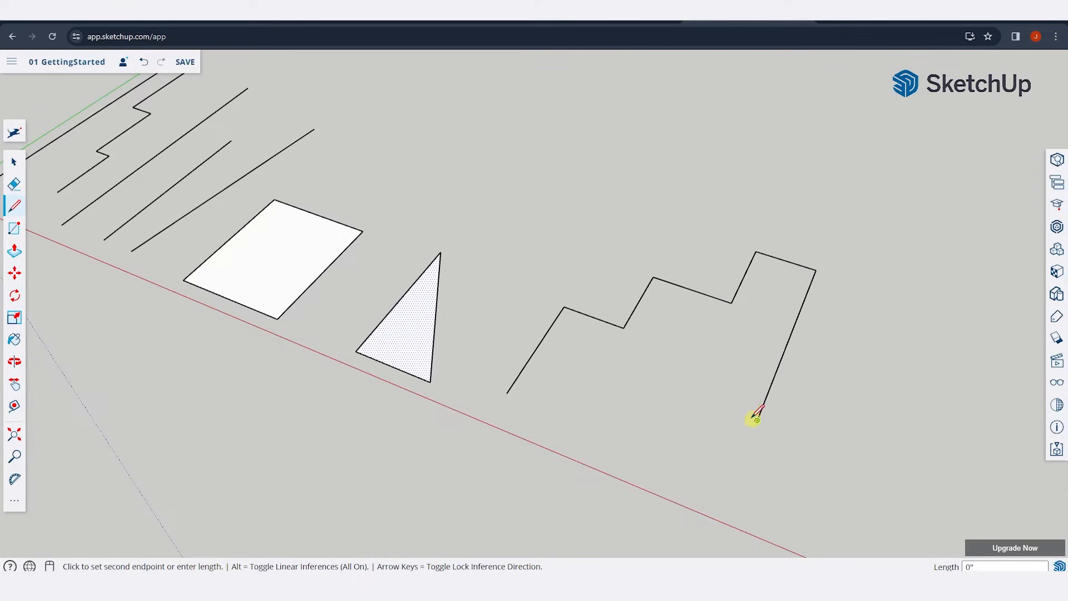
{"action": "left_click", "coordinate": [644, 379]}
{"action": "left_click", "coordinate": [615, 431]}
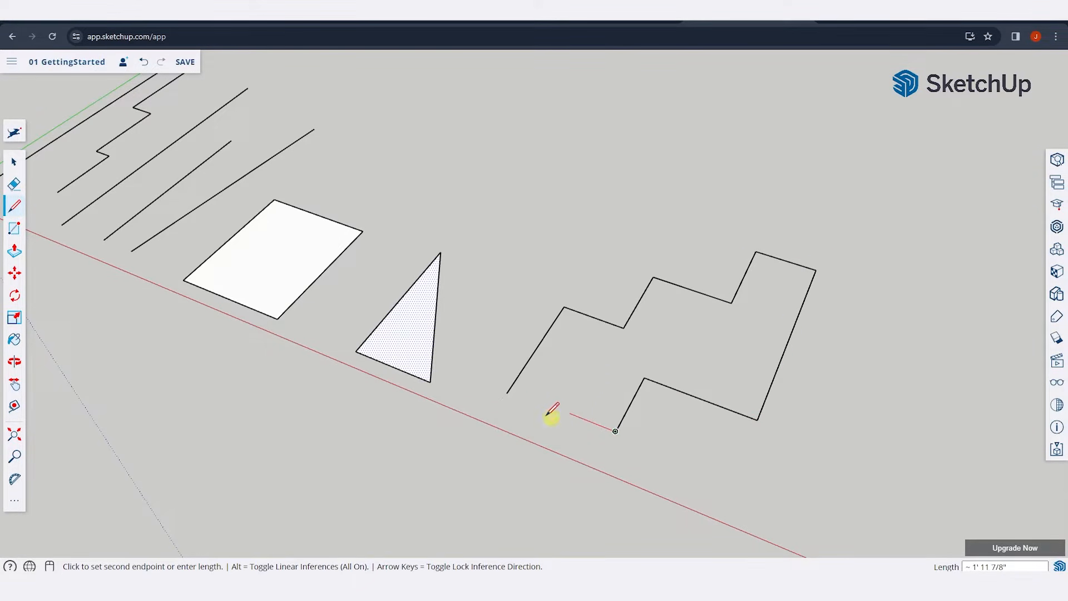
{"action": "left_click", "coordinate": [506, 393]}
{"action": "key", "text": "space"}
Select the stepped shape's face and view it alongside the rectangle, triangle and open lines
{"action": "left_click", "coordinate": [627, 364]}
{"action": "middle_click_drag", "start_coordinate": [661, 392], "coordinate": [661, 300]}
{"action": "scroll", "coordinate": [528, 273], "scroll_direction": "down", "scroll_amount": 3}
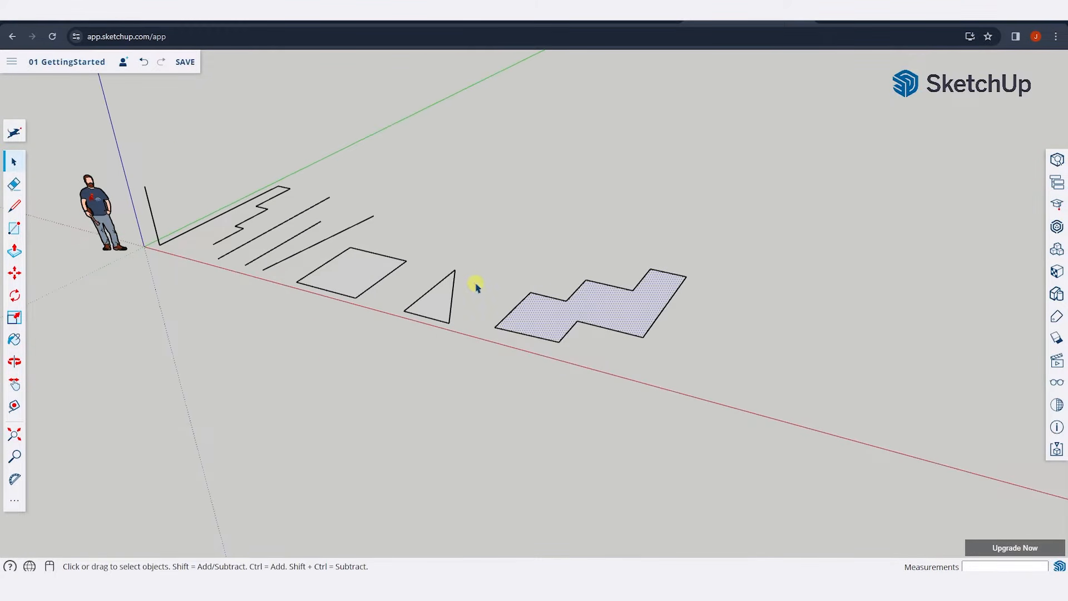
{"action": "scroll", "coordinate": [405, 264], "scroll_direction": "up", "scroll_amount": 2}
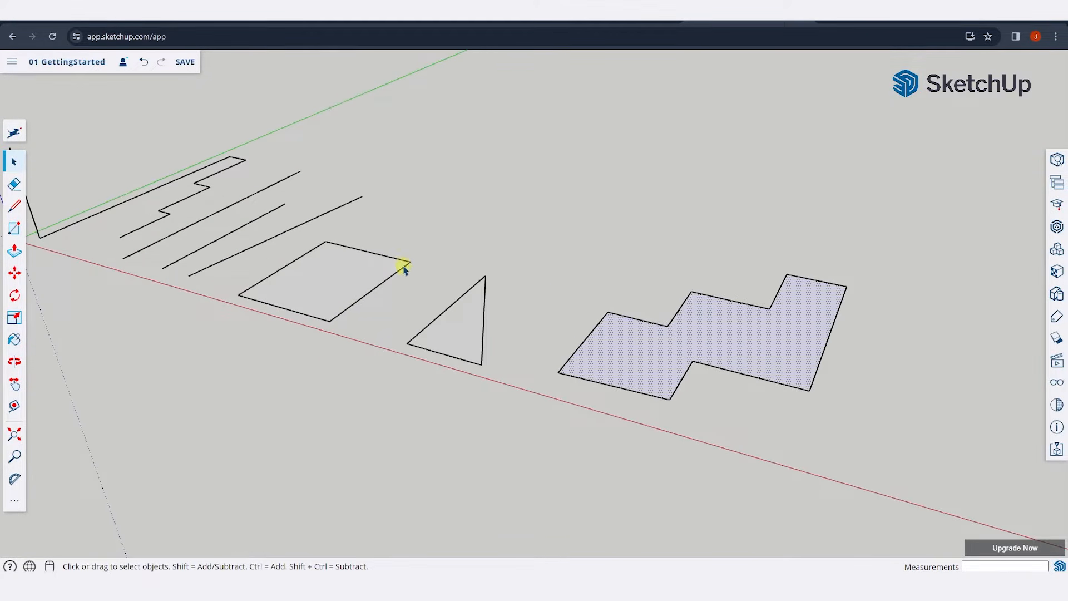
Draw a line about 4' 7" up the blue axis from the triangle's near corner and connect its top to the triangle's far corner
{"action": "key", "text": "l"}
{"action": "left_click", "coordinate": [406, 343]}
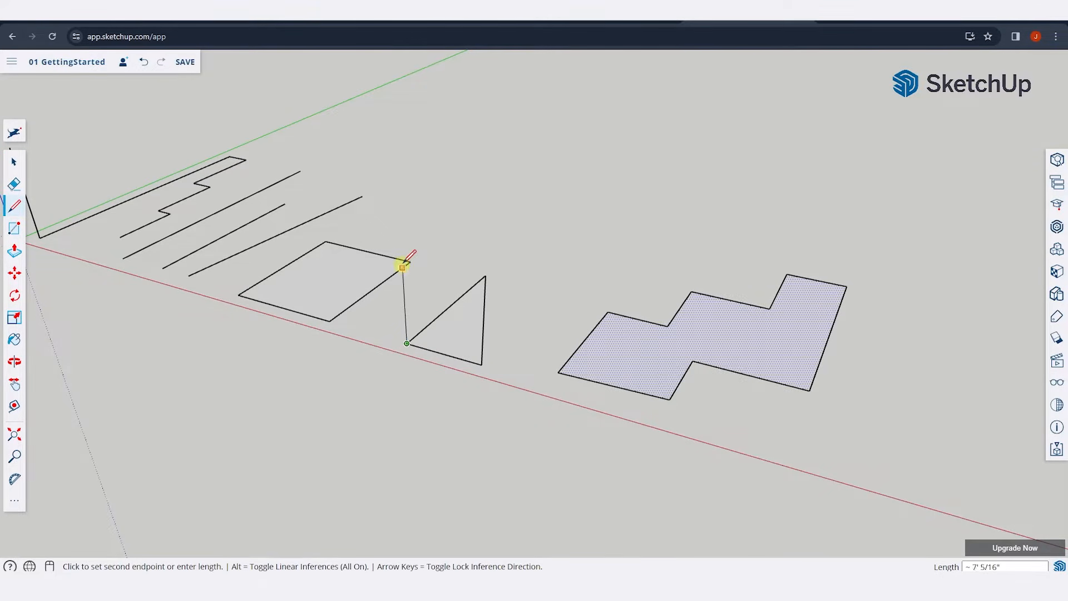
{"action": "left_click", "coordinate": [398, 246]}
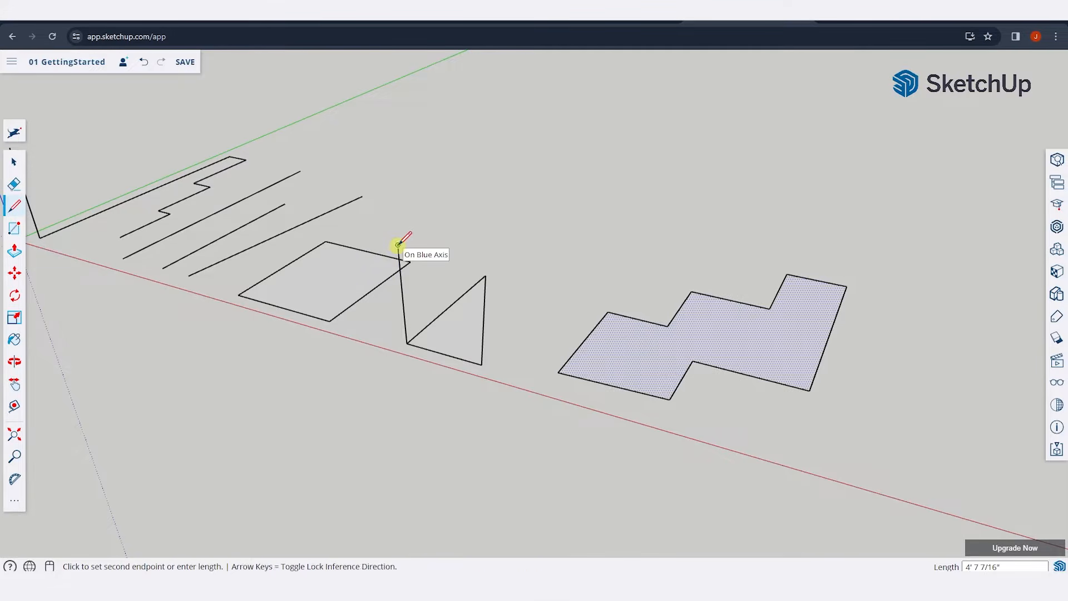
{"action": "left_click", "coordinate": [485, 274]}
Erase the diagonal edge shared by the upright and flat triangles and examine the remaining four-sided outline from different angles
{"action": "key", "text": "e"}
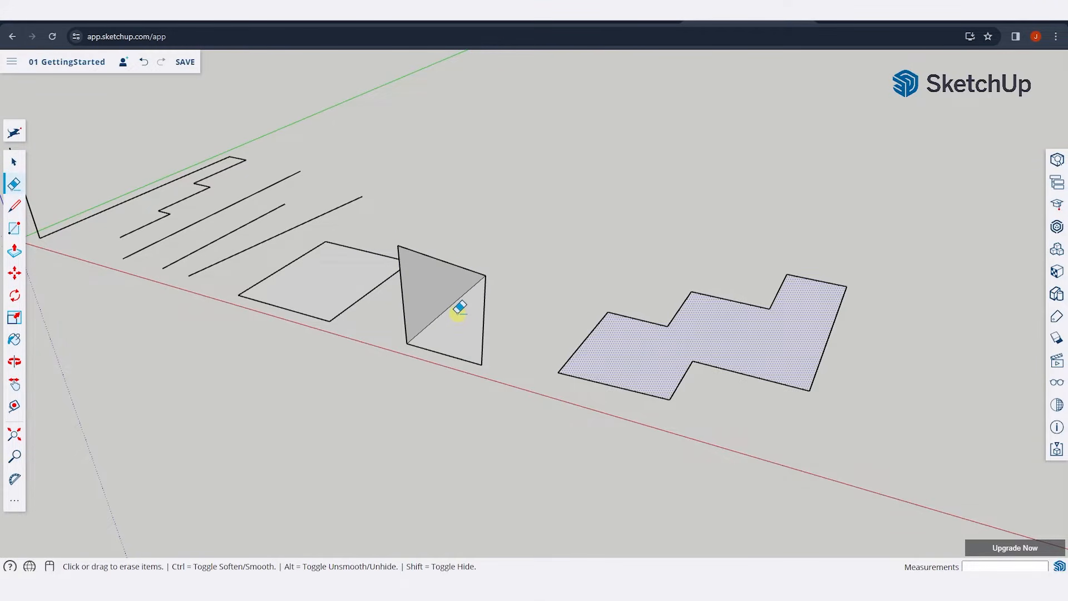
{"action": "left_click", "coordinate": [459, 309]}
{"action": "key", "text": "space"}
{"action": "key", "text": "o"}
{"action": "mouse_move", "coordinate": [464, 334]}
{"action": "left_mouse_down"}
{"action": "mouse_move", "coordinate": [638, 259]}
{"action": "mouse_move", "coordinate": [825, 262]}
{"action": "mouse_move", "coordinate": [519, 269]}
{"action": "mouse_move", "coordinate": [434, 283]}
{"action": "left_mouse_up"}
{"action": "key", "text": "space"}
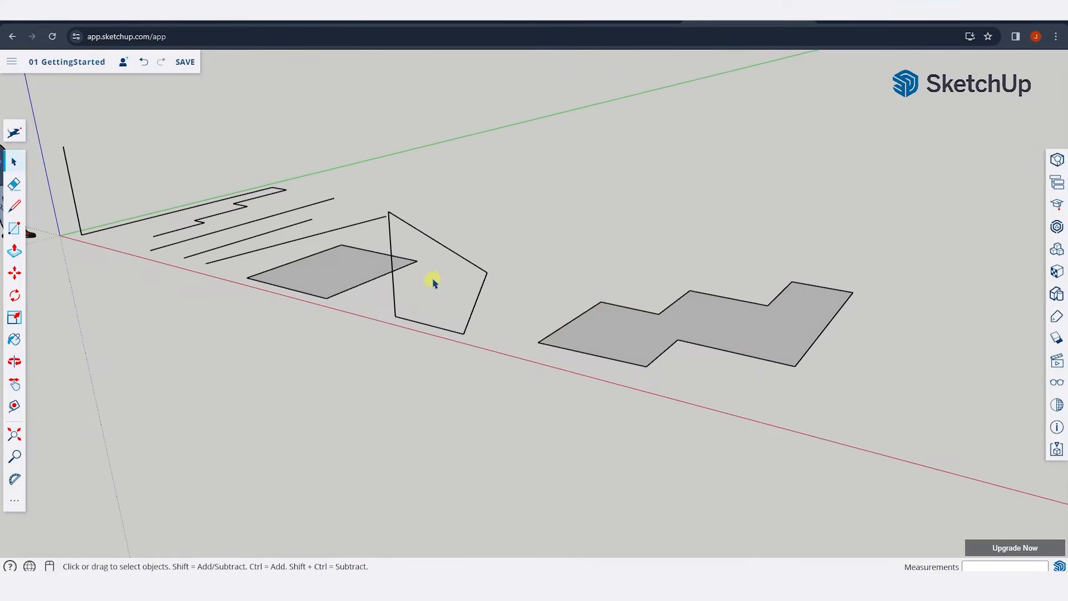
{"action": "key", "text": "o"}
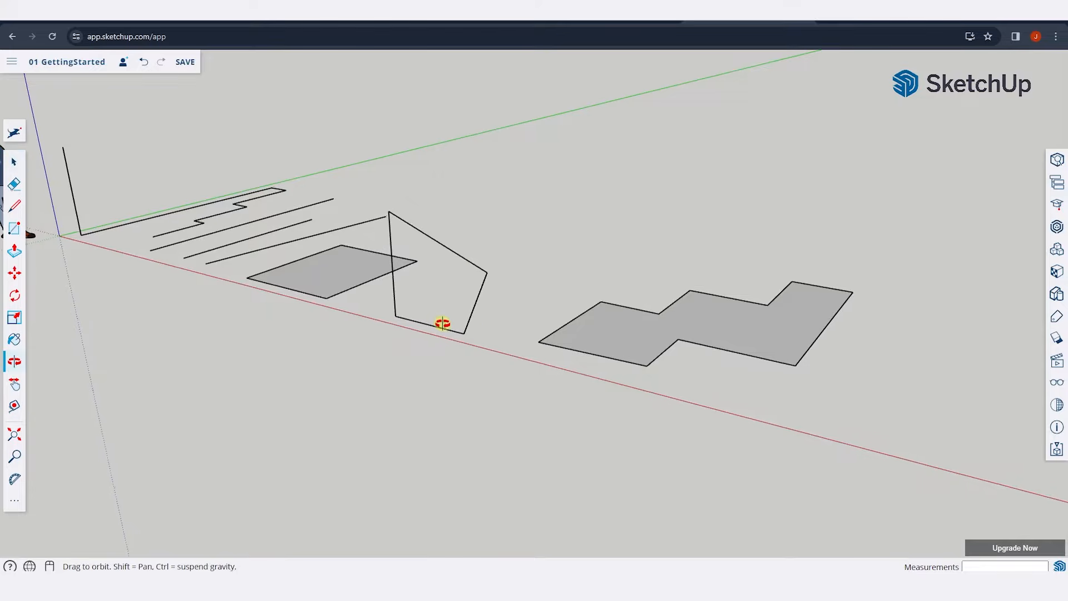
{"action": "left_click_drag", "start_coordinate": [441, 322], "coordinate": [455, 340]}
{"action": "key", "text": "space"}
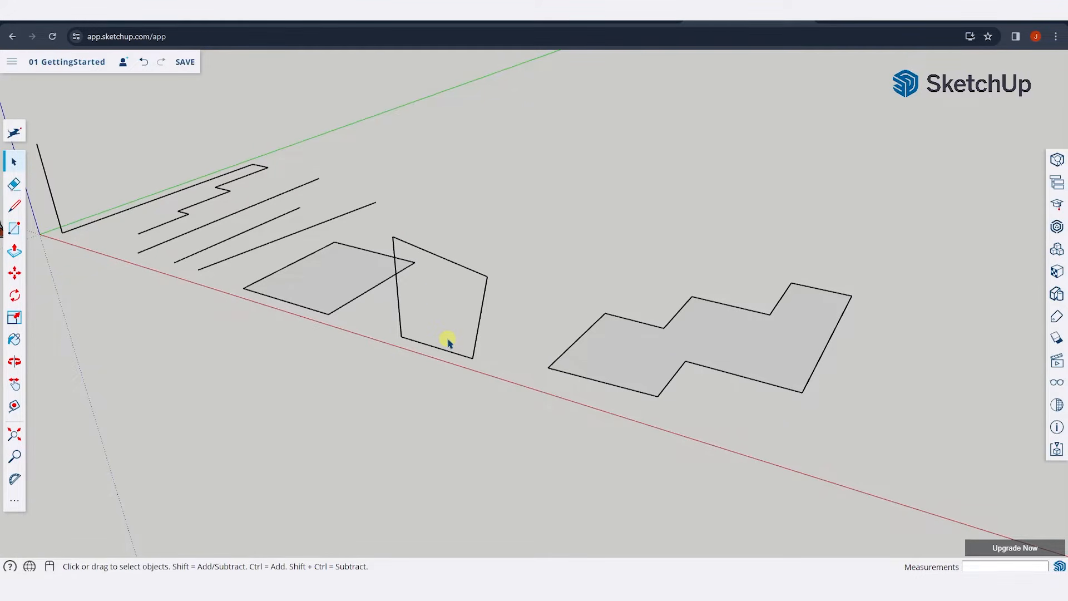
Redraw the diagonal line between the outline's two opposite corners and select each triangular face in turn to inspect it
{"action": "key", "text": "l"}
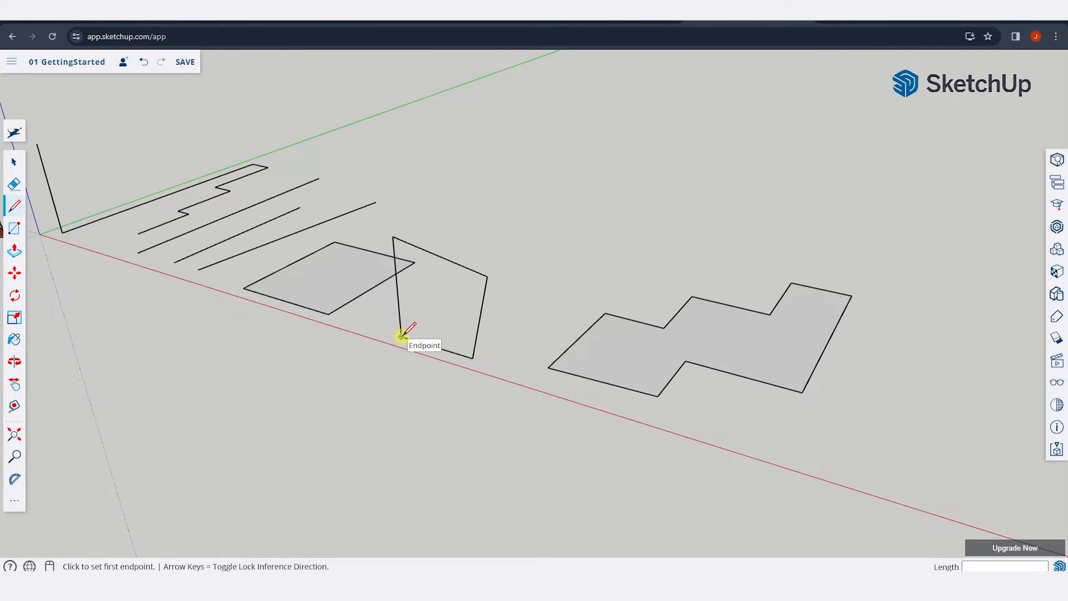
{"action": "left_click", "coordinate": [401, 336]}
{"action": "left_click", "coordinate": [487, 275]}
{"action": "middle_click_drag", "start_coordinate": [487, 275], "coordinate": [447, 288]}
{"action": "key", "text": "space"}
{"action": "left_click", "coordinate": [447, 288]}
{"action": "left_click", "coordinate": [474, 327]}
{"action": "middle_click_drag", "start_coordinate": [473, 327], "coordinate": [446, 281]}
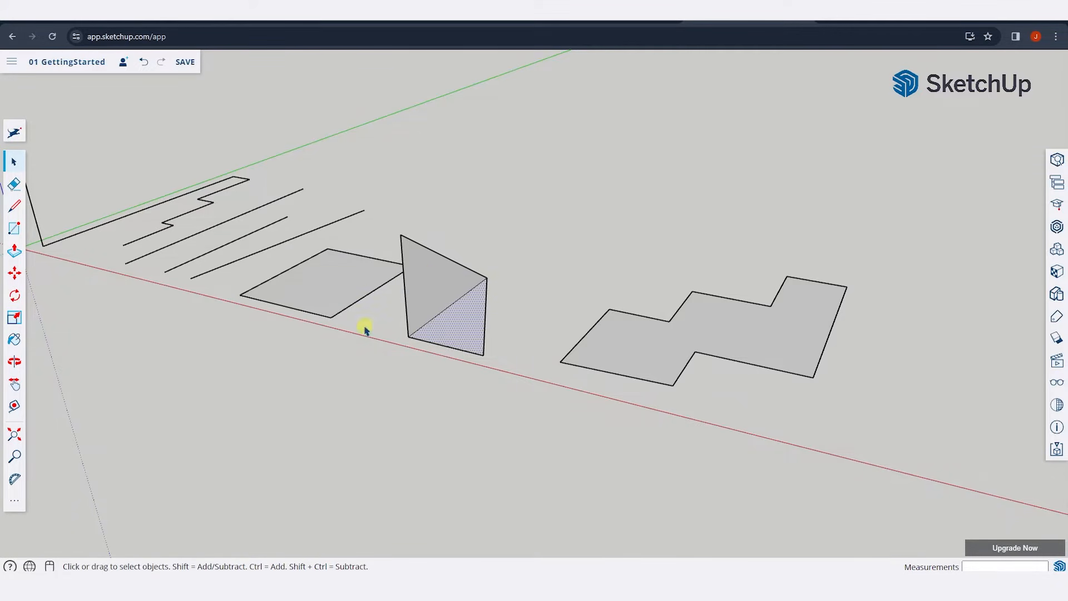
Delete only the stepped shape's face and undo the deletion
{"action": "scroll", "coordinate": [528, 306], "scroll_direction": "down", "scroll_amount": 3}
{"action": "scroll", "coordinate": [417, 300], "scroll_direction": "up", "scroll_amount": 5}
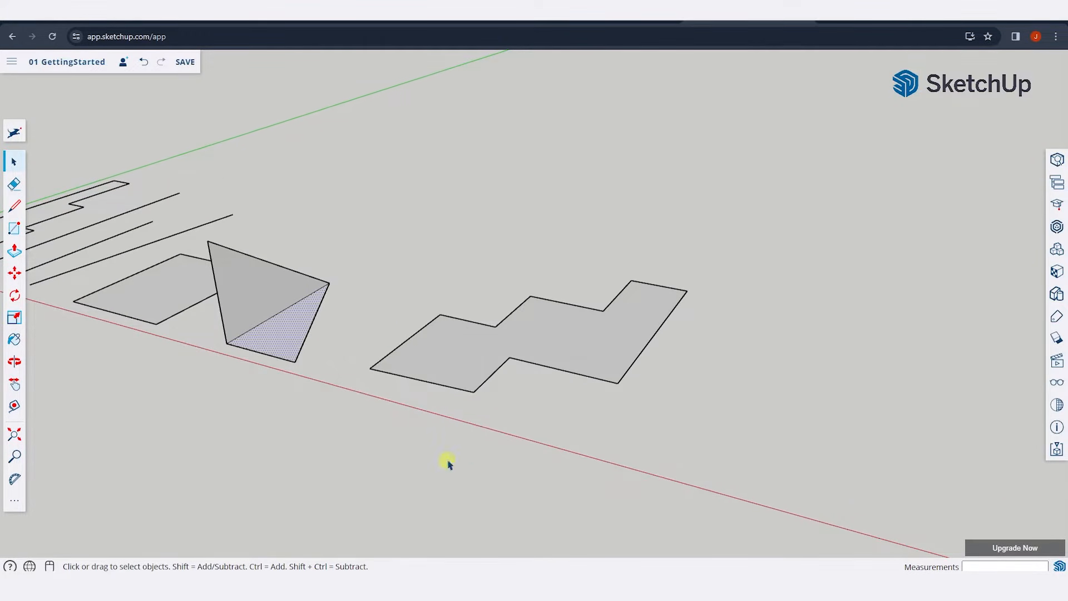
{"action": "middle_click_drag", "start_coordinate": [450, 465], "coordinate": [519, 410]}
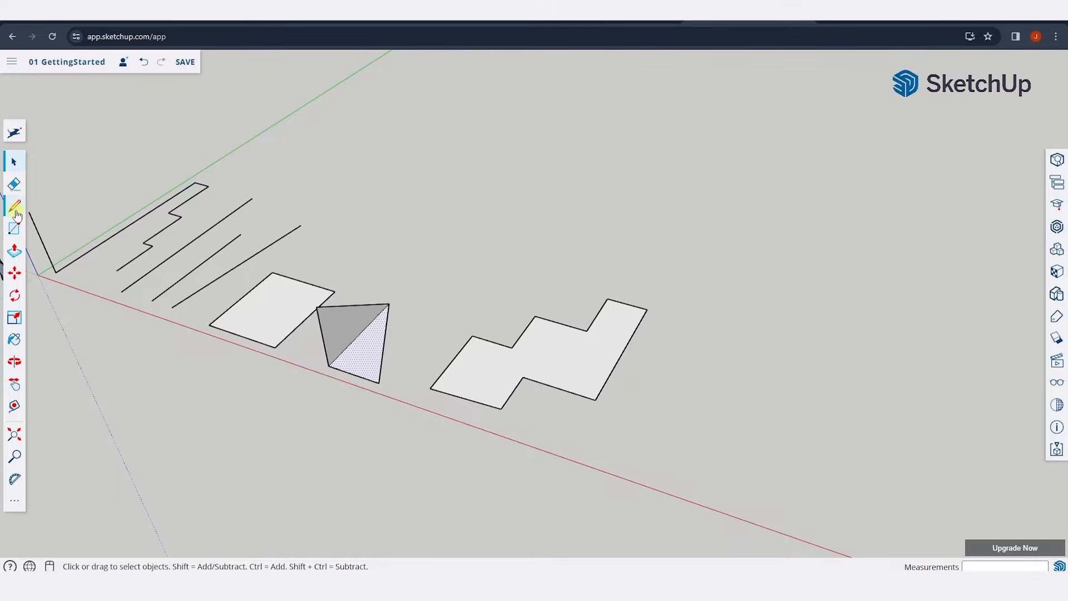
{"action": "left_click", "coordinate": [571, 371]}
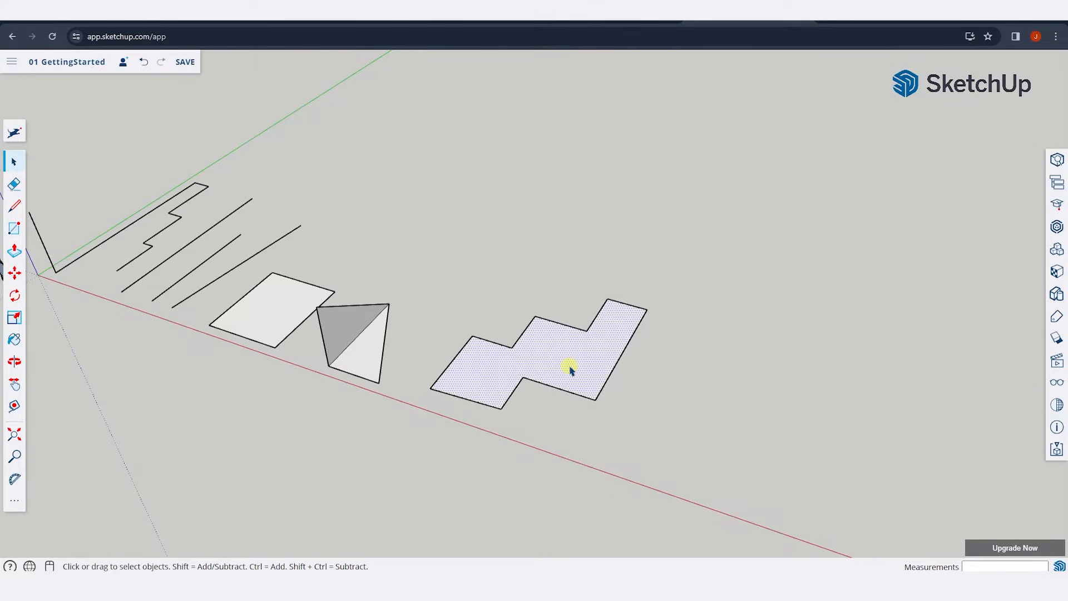
{"action": "key", "text": "Delete"}
{"action": "key", "text": "ctrl+z"}
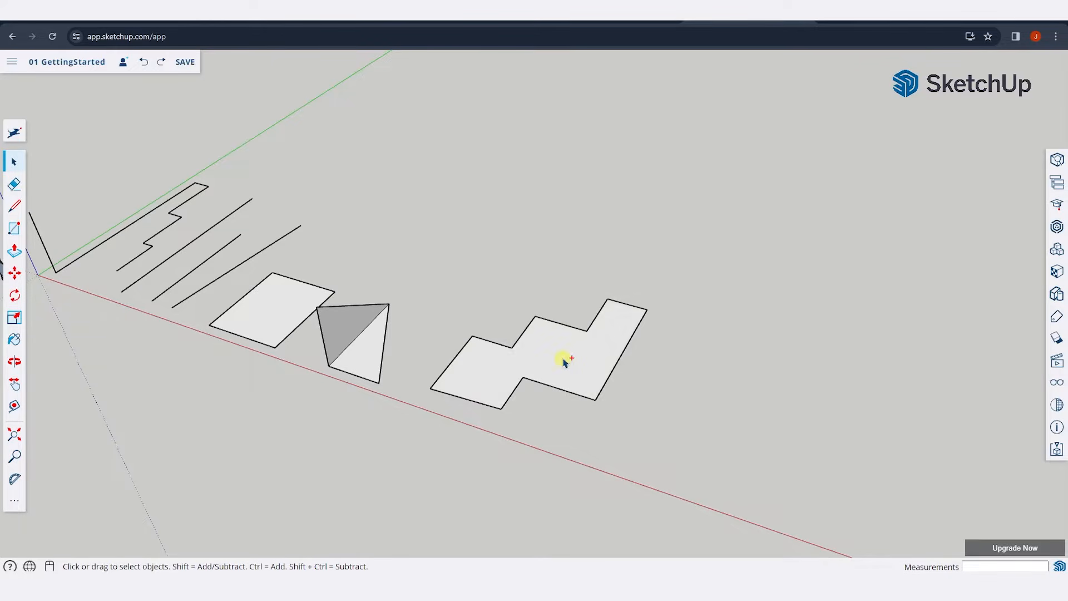
Erase the stepped shape's longer front edge that runs parallel to the red axis
{"action": "key", "text": "e"}
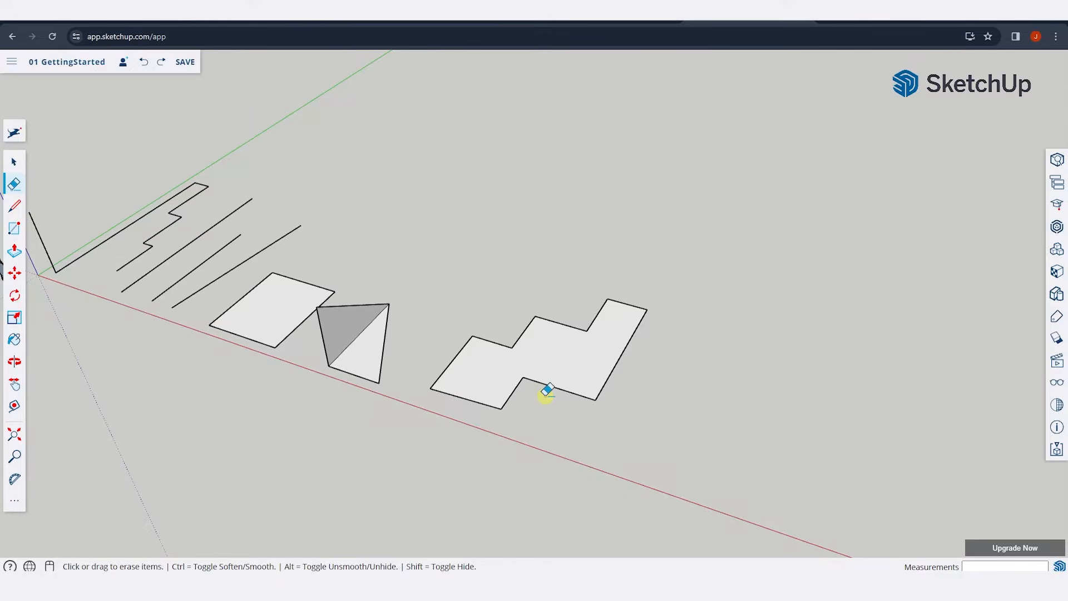
{"action": "left_click", "coordinate": [560, 369]}
{"action": "scroll", "coordinate": [625, 322], "scroll_direction": "up", "scroll_amount": 3}
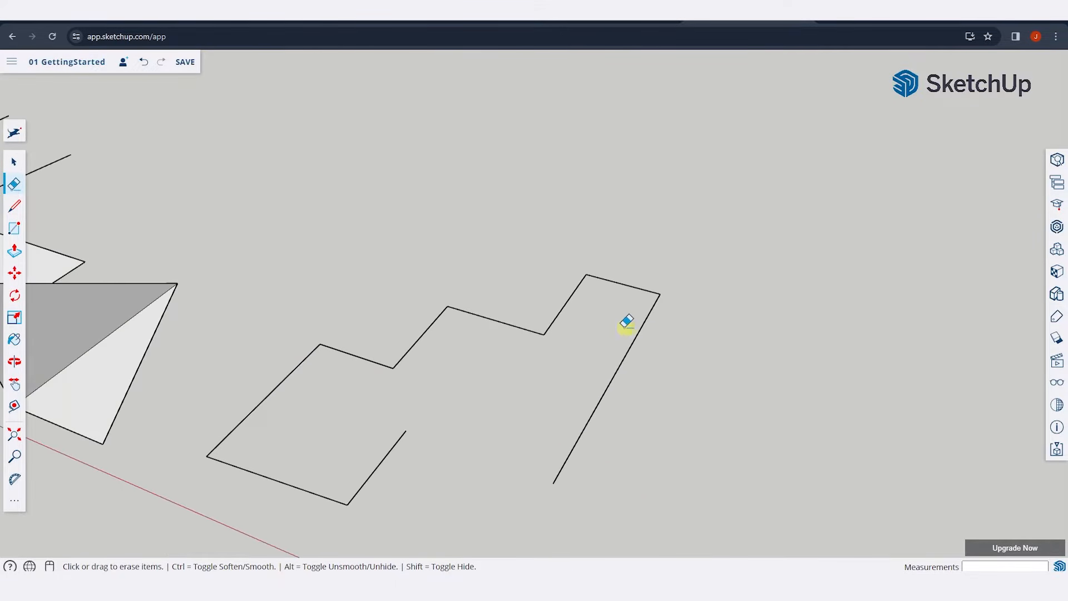
{"action": "scroll", "coordinate": [512, 308], "scroll_direction": "down", "scroll_amount": 3}
{"action": "key", "text": "space"}
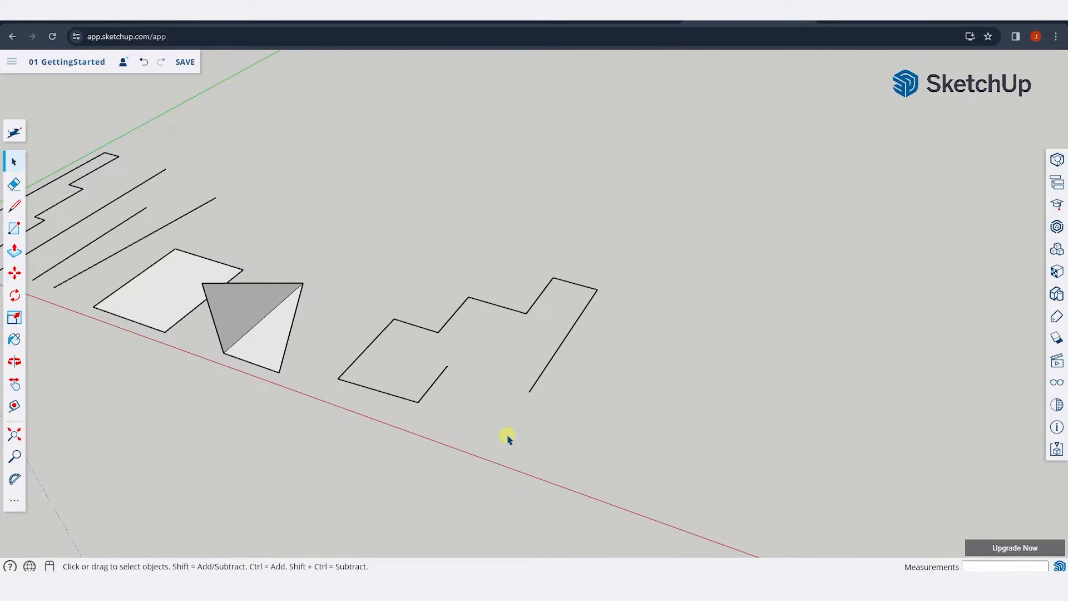
{"action": "middle_click_drag", "start_coordinate": [501, 434], "coordinate": [496, 387]}
Close the stepped outline again with a line between its two open endpoints and select its face
{"action": "key", "text": "l"}
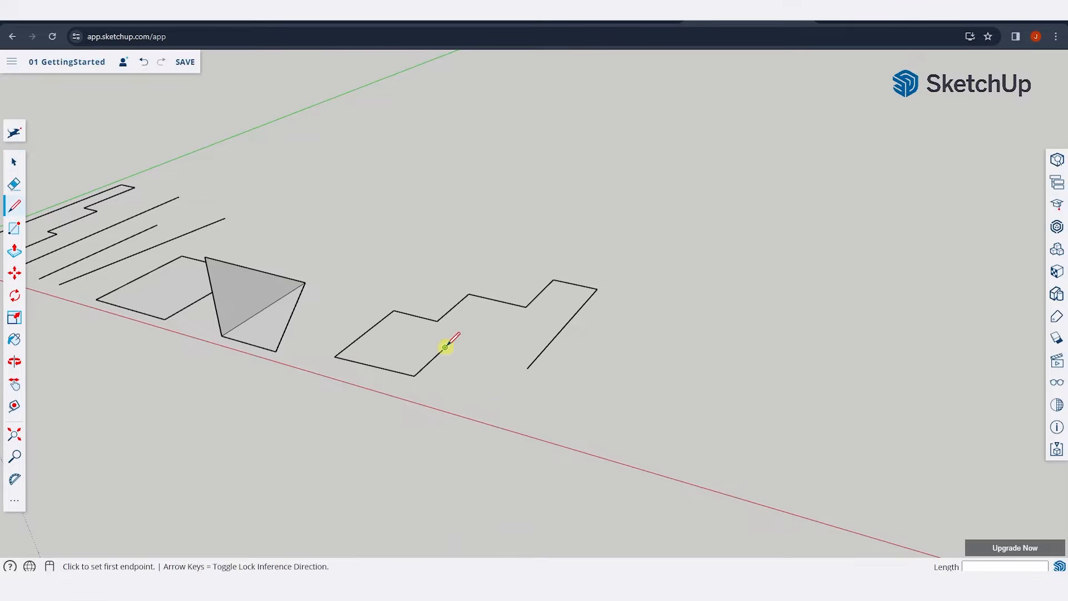
{"action": "left_click", "coordinate": [445, 348]}
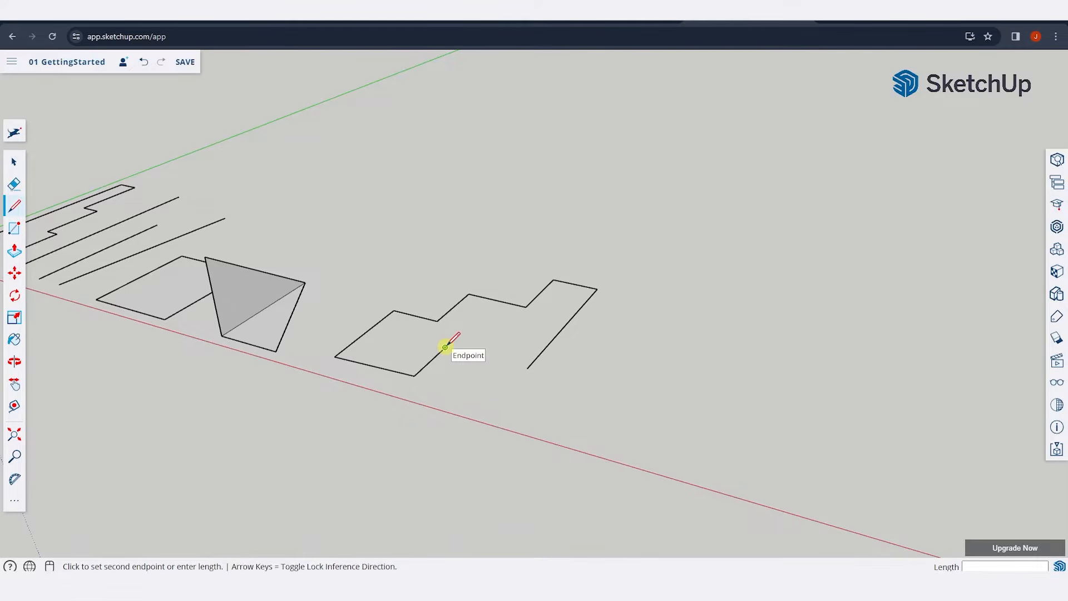
{"action": "left_click", "coordinate": [528, 368]}
{"action": "middle_click_drag", "start_coordinate": [529, 369], "coordinate": [530, 489]}
{"action": "key", "text": "space"}
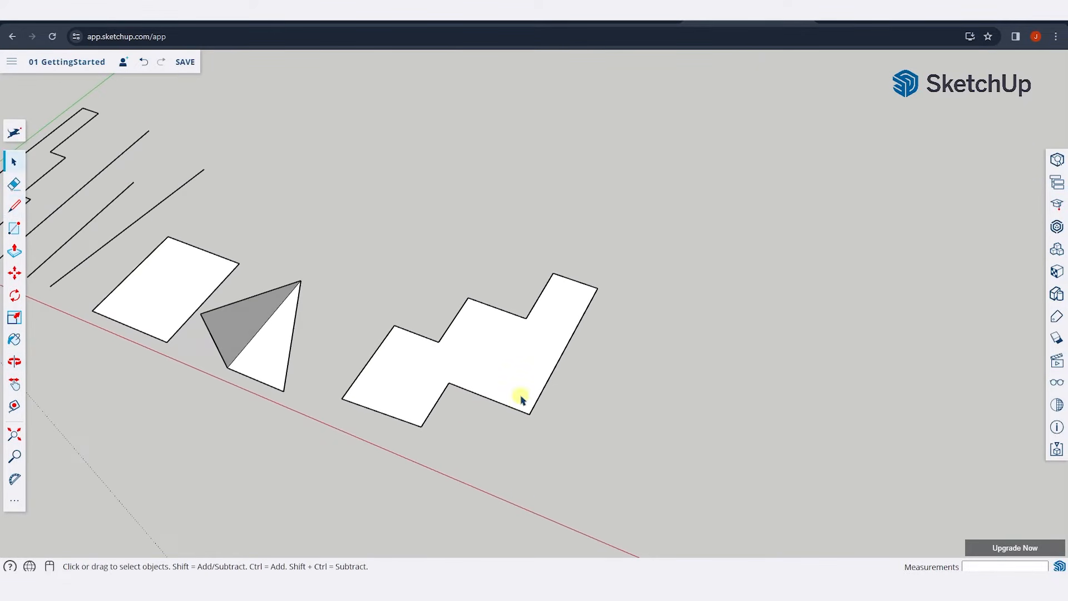
{"action": "left_click", "coordinate": [516, 368]}
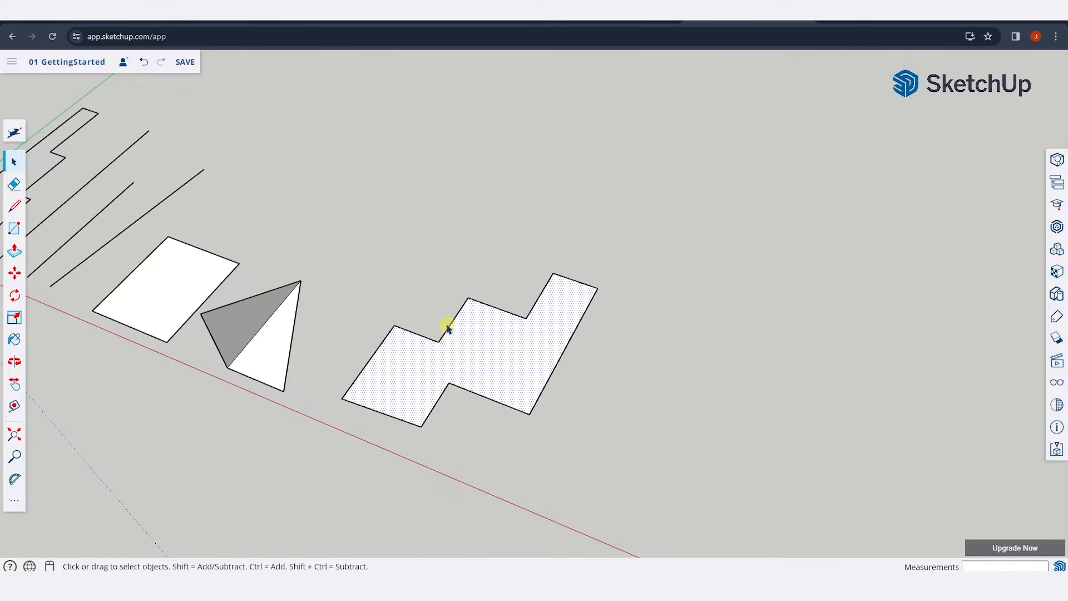
Draw a 24-sided circle on the ground beyond the stepped shape, beside the red axis
{"action": "scroll", "coordinate": [390, 309], "scroll_direction": "down", "scroll_amount": 3}
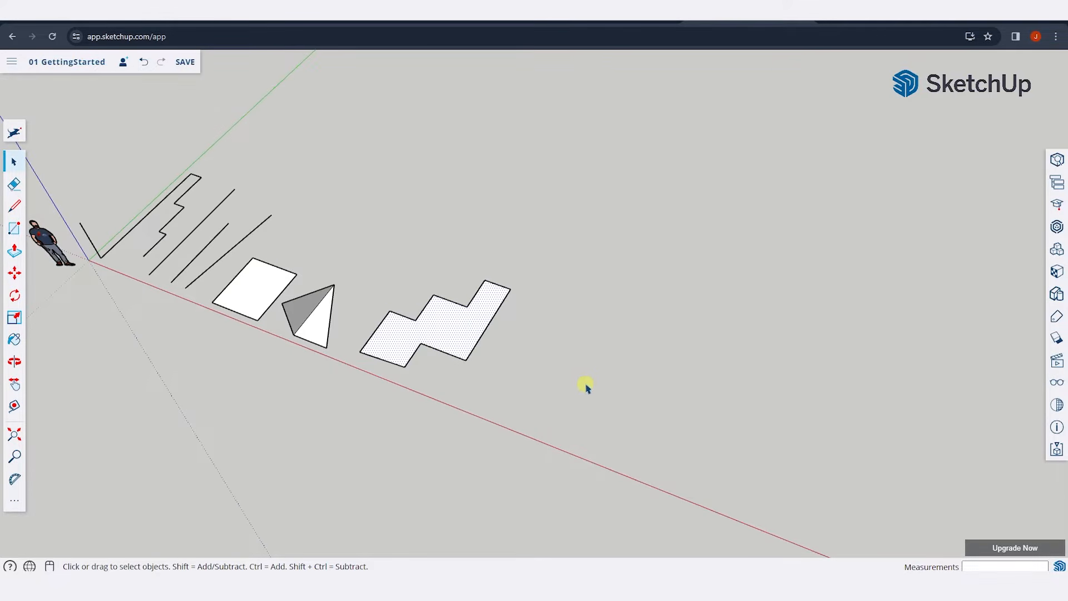
{"action": "key", "text": "c"}
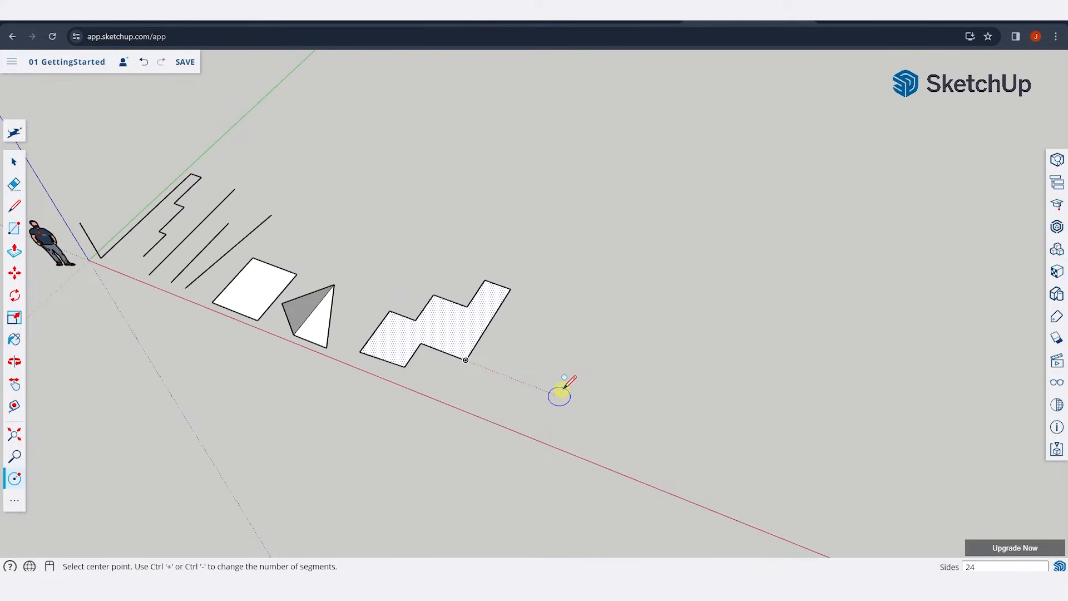
{"action": "left_click", "coordinate": [539, 388]}
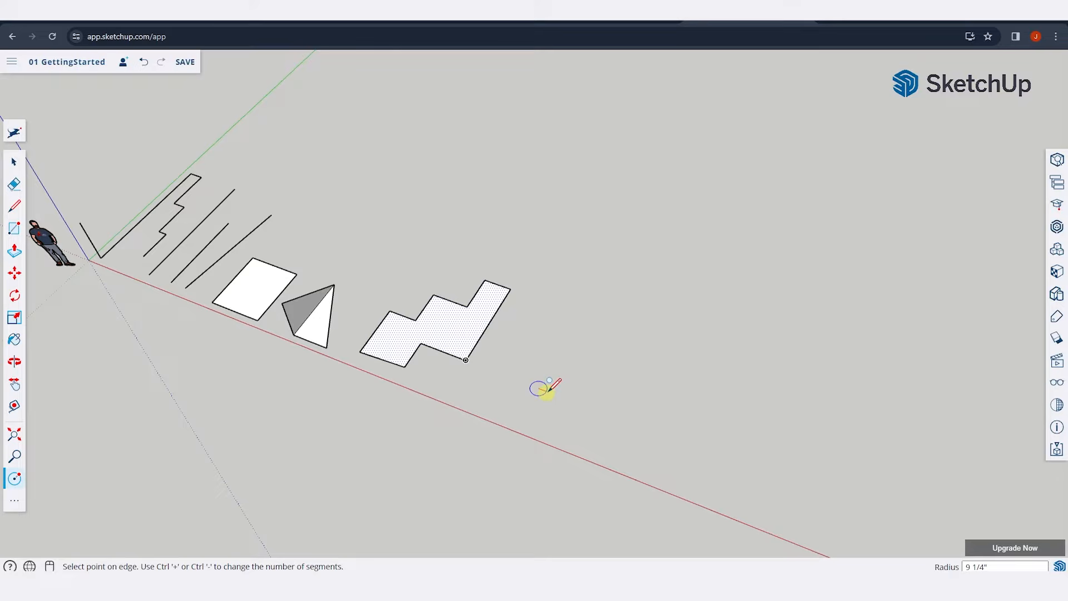
{"action": "left_click", "coordinate": [581, 400]}
{"action": "key", "text": "space"}
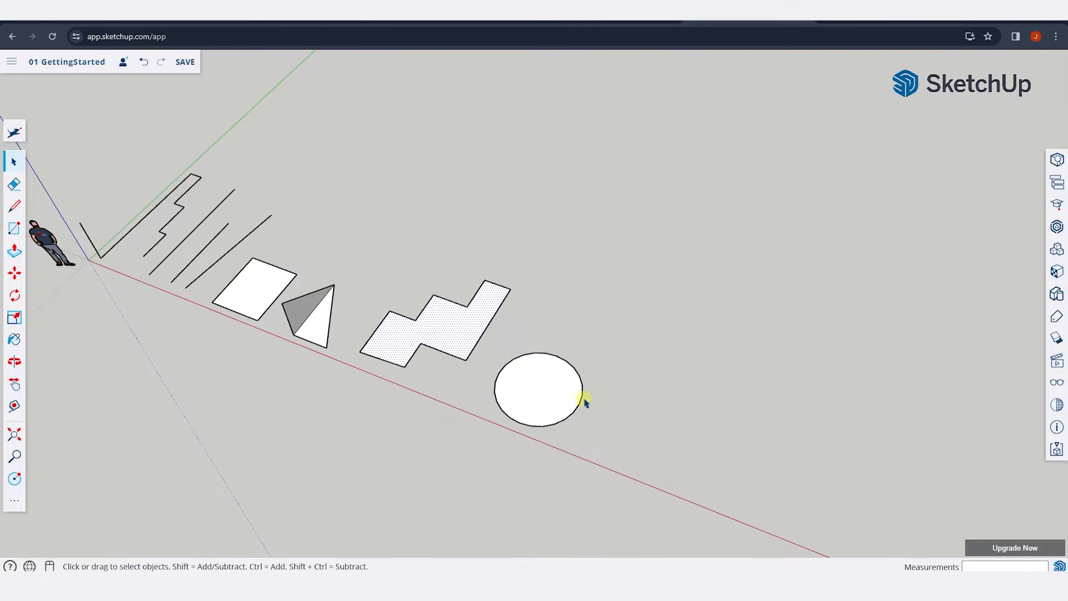
Delete the circle's face while keeping its edge, and look closely at the segmented outline
{"action": "scroll", "coordinate": [579, 405], "scroll_direction": "up", "scroll_amount": 3}
{"action": "left_click", "coordinate": [502, 381]}
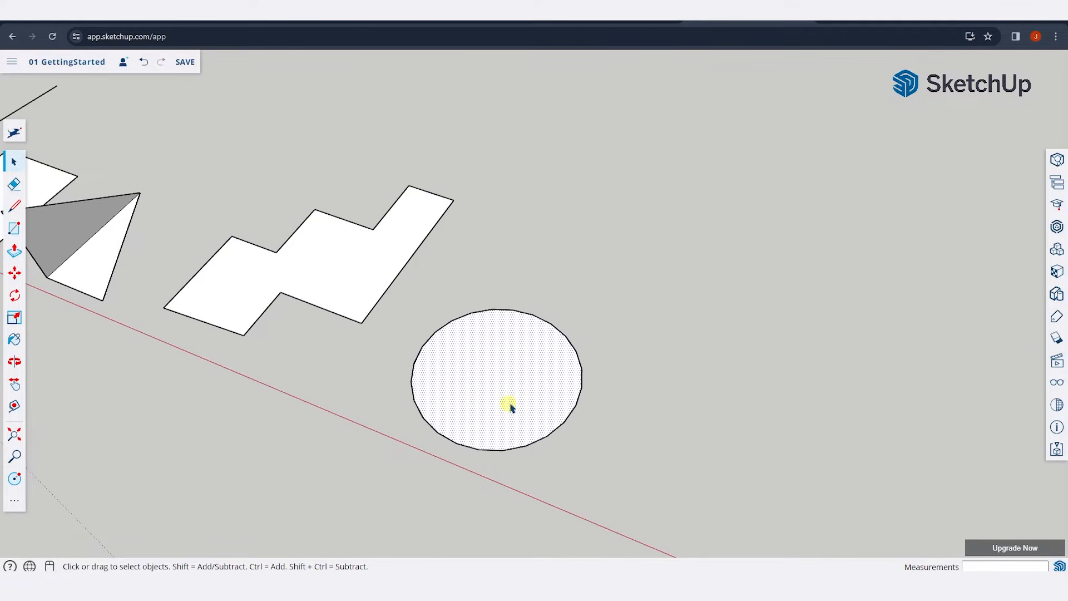
{"action": "key", "text": "Delete"}
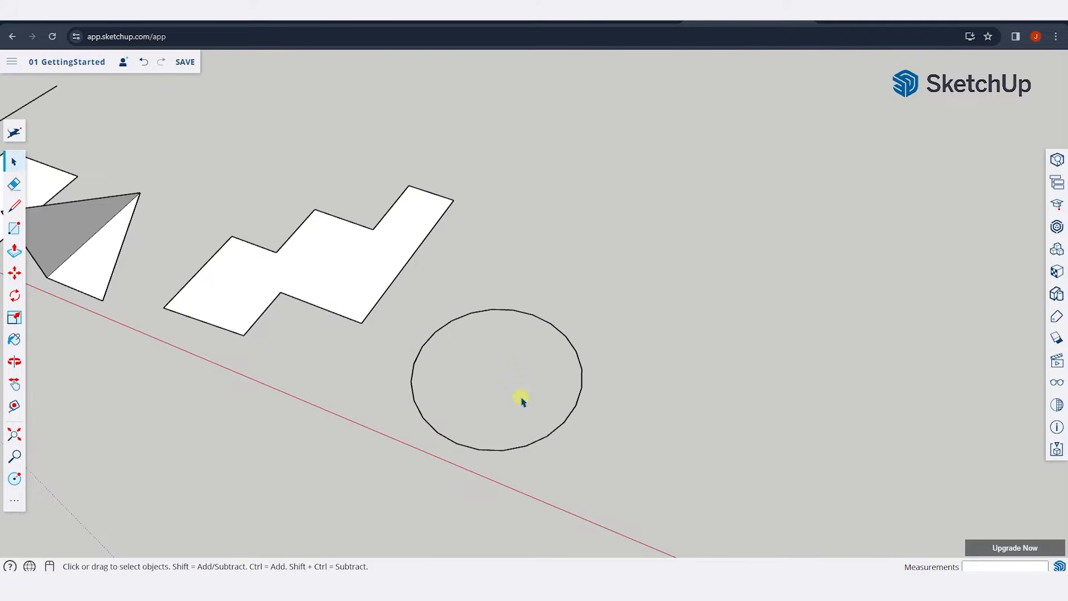
{"action": "scroll", "coordinate": [589, 406], "scroll_direction": "up", "scroll_amount": 3}
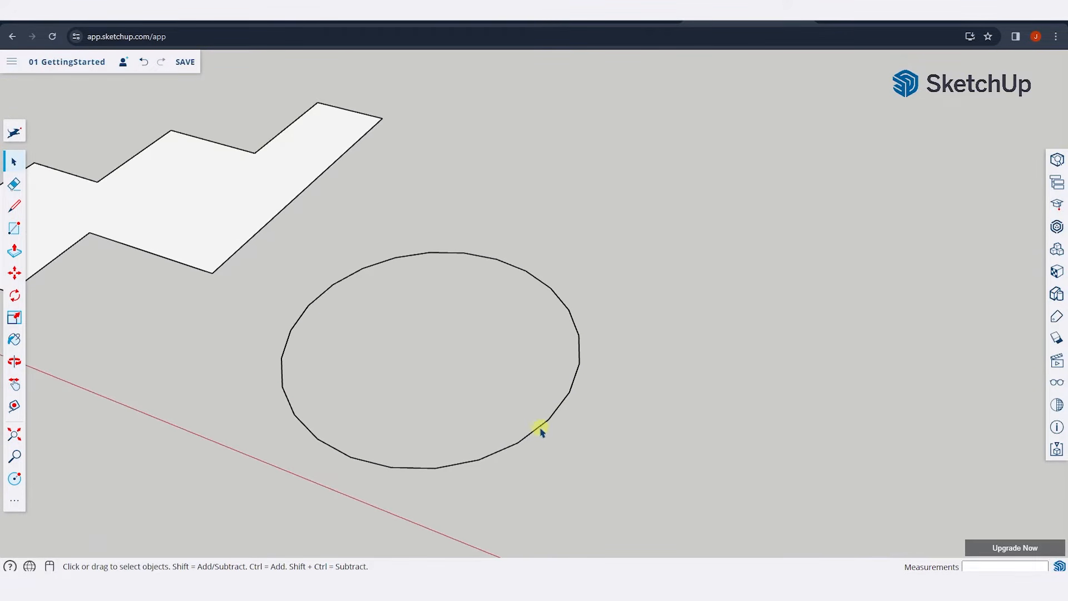
{"action": "middle_click_drag", "start_coordinate": [540, 429], "coordinate": [524, 403]}
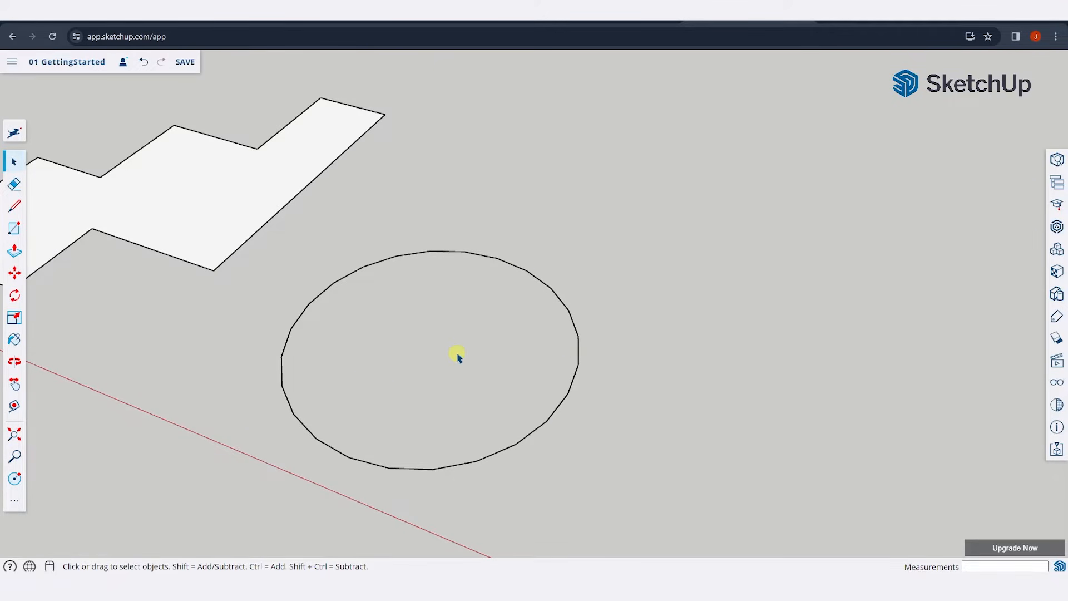
Restore the circle's face by tracing a line over one of its edge segments from endpoint to endpoint
{"action": "key", "text": "l"}
{"action": "left_click", "coordinate": [546, 421]}
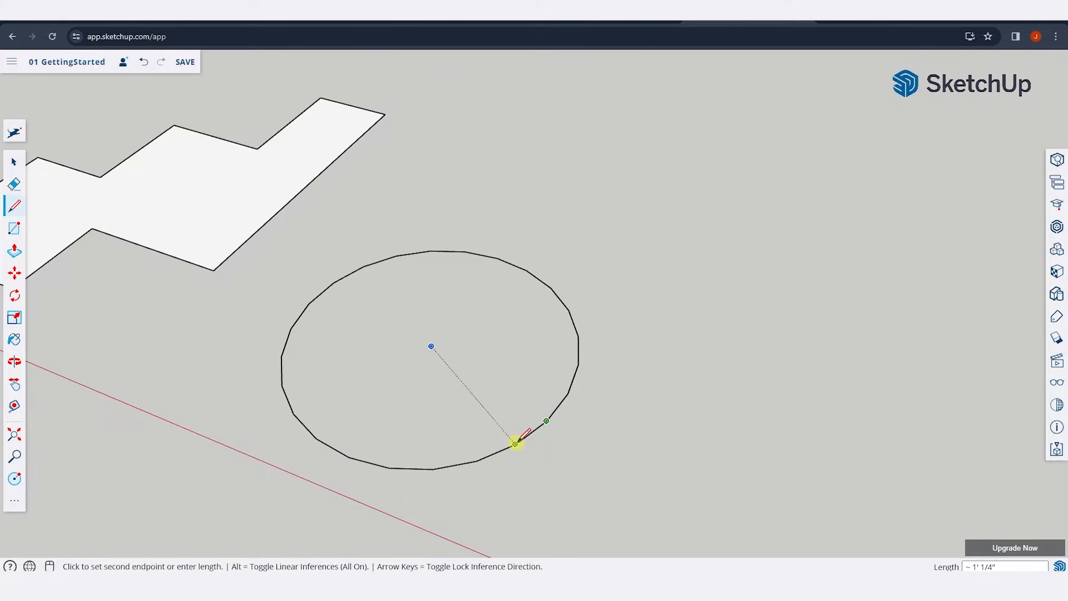
{"action": "left_click", "coordinate": [515, 443]}
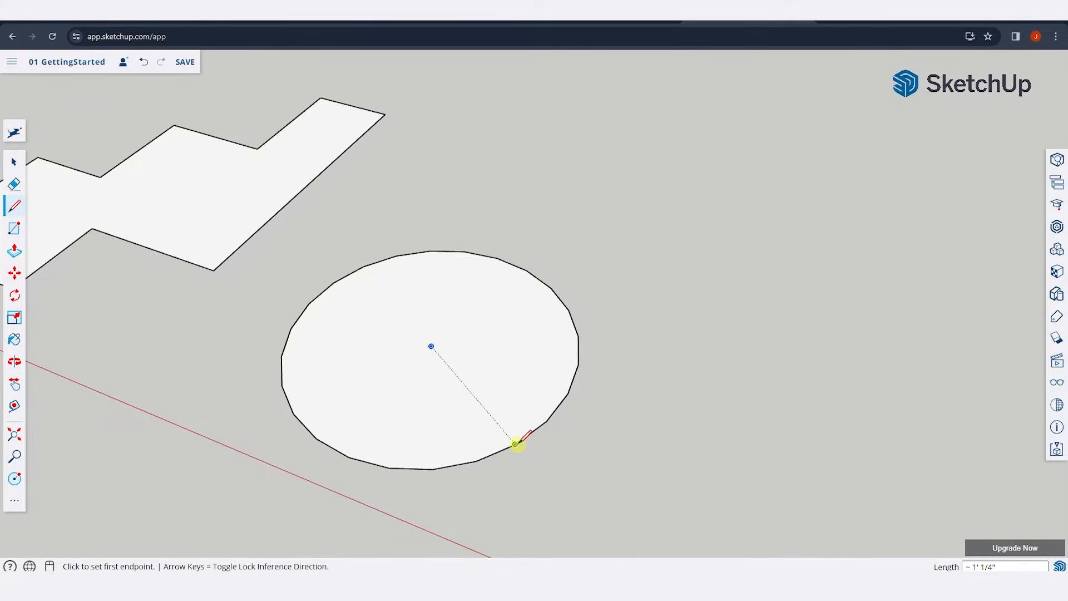
{"action": "key", "text": "space"}
{"action": "scroll", "coordinate": [392, 322], "scroll_direction": "down", "scroll_amount": 3}
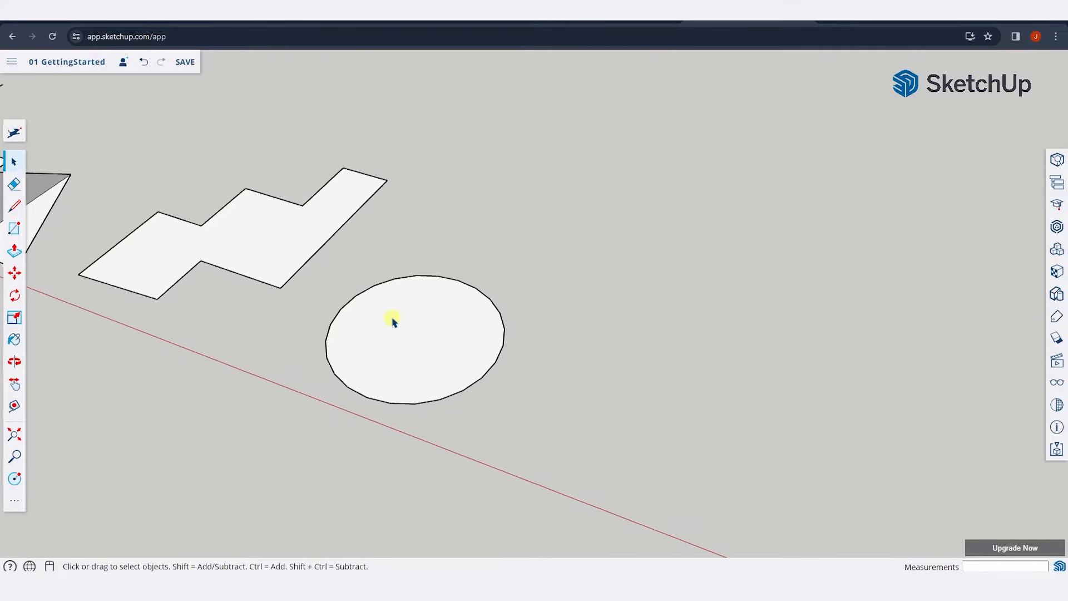
{"action": "scroll", "coordinate": [392, 322], "scroll_direction": "down", "scroll_amount": 3}
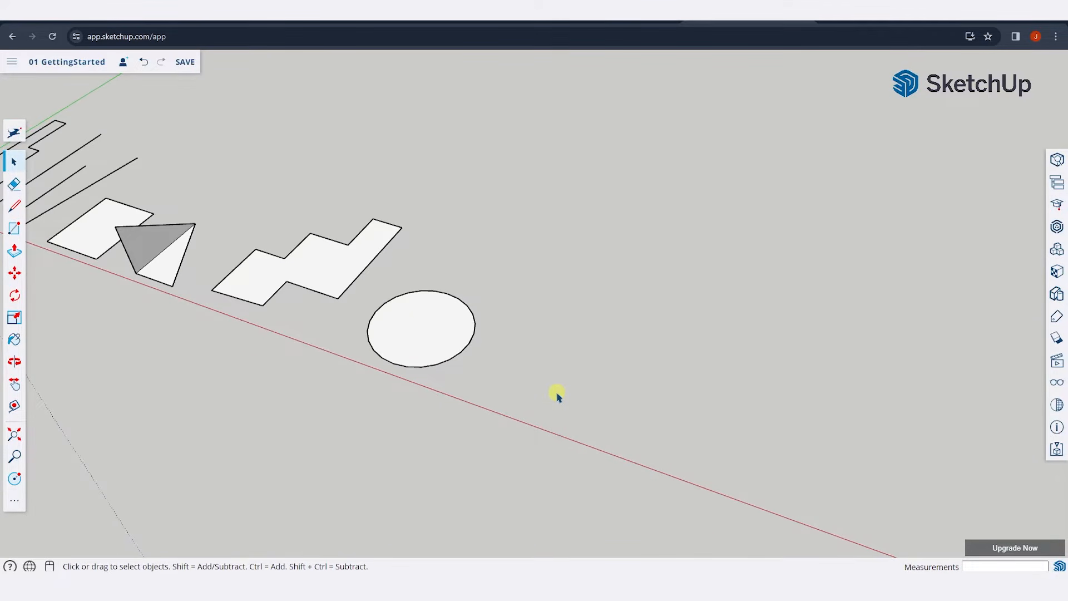
Draw a large rectangle on the ground beyond the circle and delete its face, keeping the edges
{"action": "key", "text": "r"}
{"action": "left_click", "coordinate": [538, 393]}
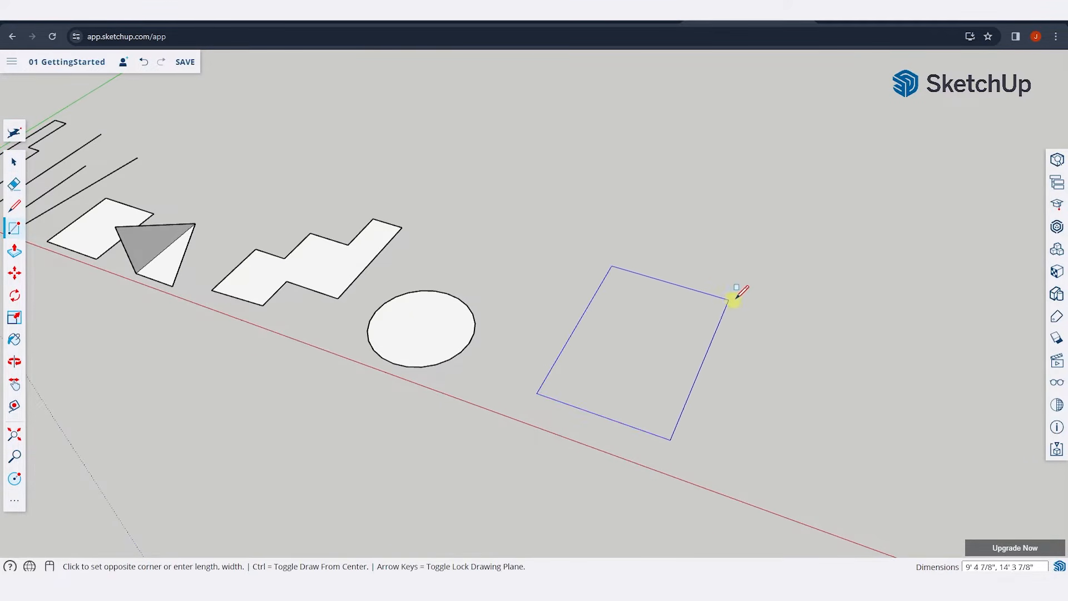
{"action": "left_click", "coordinate": [745, 309]}
{"action": "key", "text": "space"}
{"action": "left_click", "coordinate": [663, 359]}
{"action": "key", "text": "Delete"}
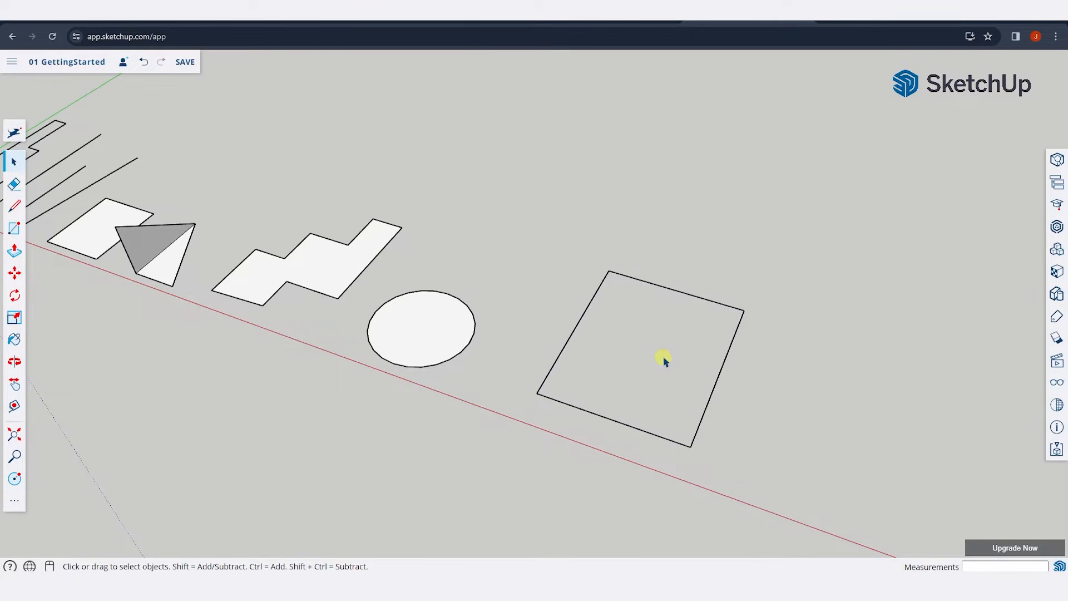
Draw a diagonal line between opposite corners of the large rectangle and select both triangular faces
{"action": "key", "text": "l"}
{"action": "left_click", "coordinate": [690, 445]}
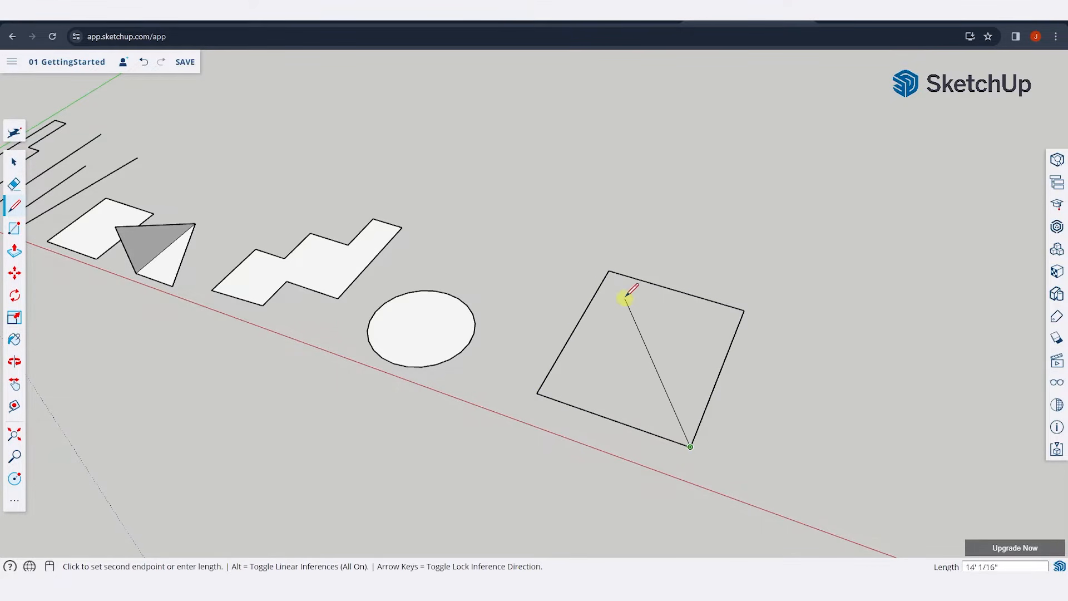
{"action": "left_click", "coordinate": [609, 272]}
{"action": "key", "text": "space"}
{"action": "left_click", "coordinate": [624, 331]}
{"action": "left_click", "coordinate": [686, 334], "text": "shift"}
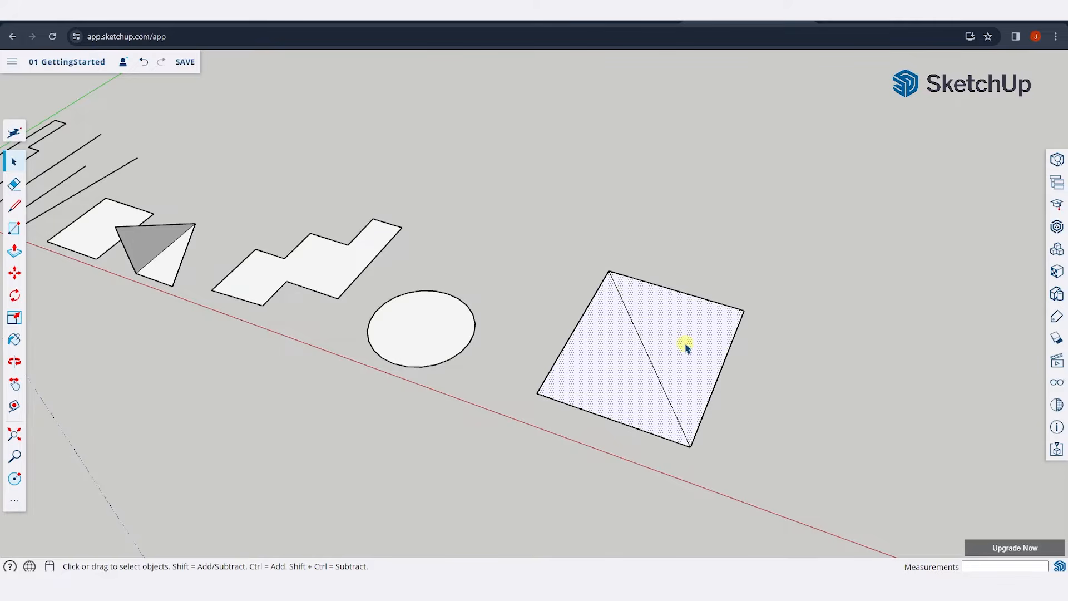
Delete both triangular faces of the large rectangle and restore them by retracing the diagonal from corner to corner
{"action": "key", "text": "Delete"}
{"action": "scroll", "coordinate": [667, 311], "scroll_direction": "down", "scroll_amount": 3}
{"action": "scroll", "coordinate": [668, 311], "scroll_direction": "up", "scroll_amount": 3}
{"action": "scroll", "coordinate": [667, 323], "scroll_direction": "up", "scroll_amount": 1}
{"action": "key", "text": "l"}
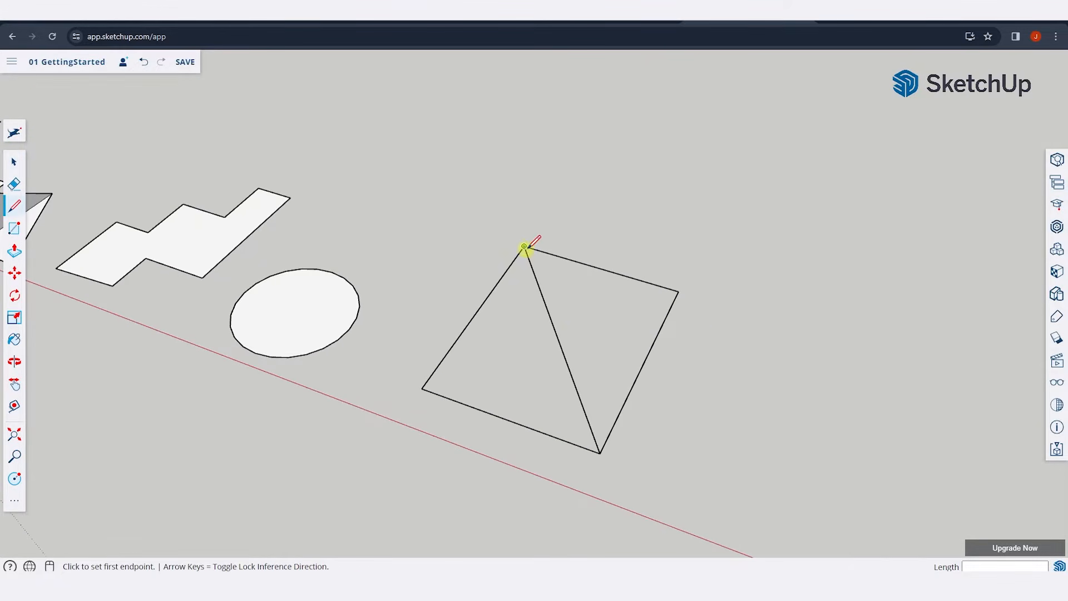
{"action": "left_click", "coordinate": [524, 245]}
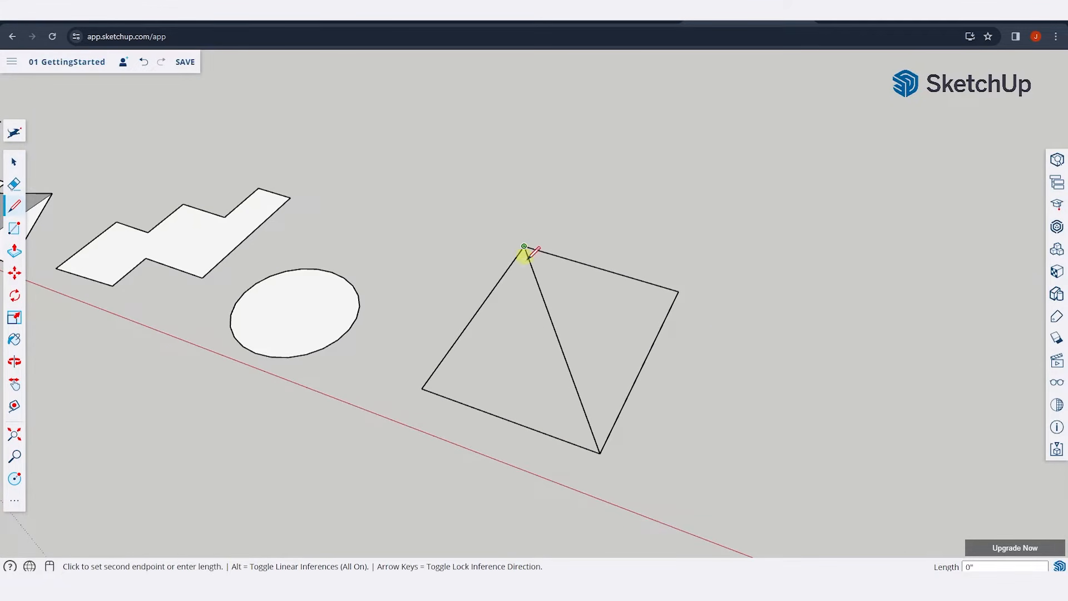
{"action": "left_click", "coordinate": [599, 453]}
{"action": "key", "text": "space"}
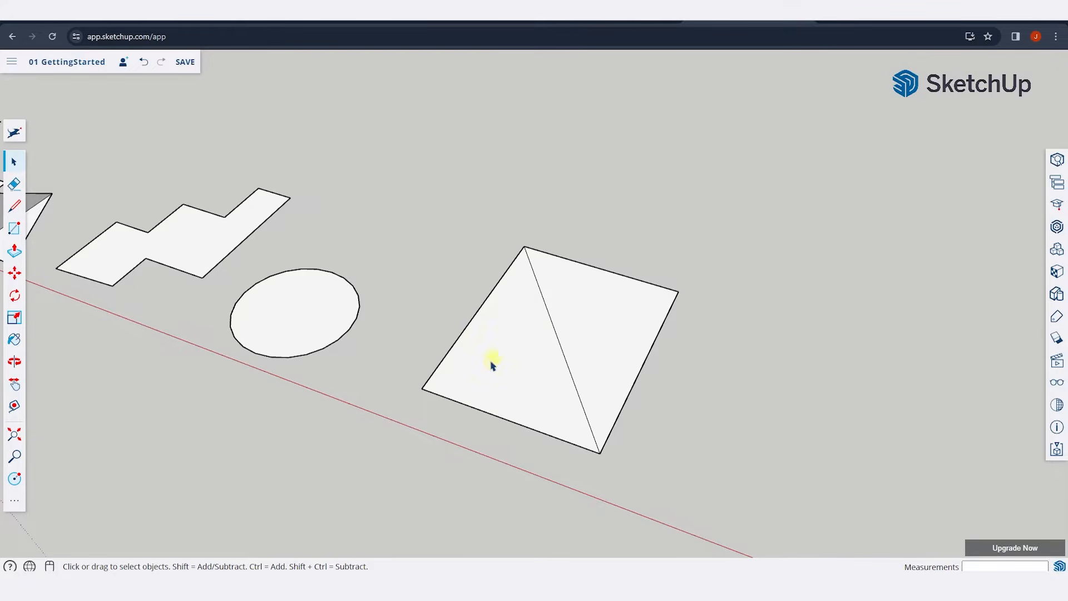
{"action": "scroll", "coordinate": [576, 329], "scroll_direction": "down", "scroll_amount": 3}
{"action": "scroll", "coordinate": [456, 330], "scroll_direction": "up", "scroll_amount": 3}
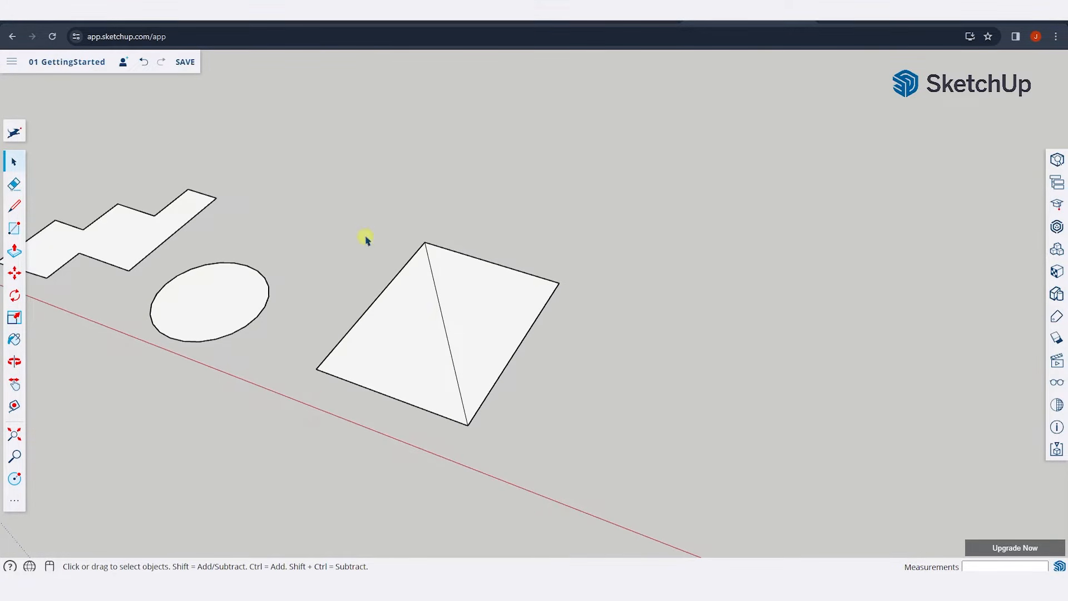
Draw another large rectangle on the ground beyond the diagonally divided one, alongside the red axis
{"action": "scroll", "coordinate": [365, 236], "scroll_direction": "down", "scroll_amount": 3}
{"action": "middle_click_drag", "start_coordinate": [486, 310], "coordinate": [696, 287]}
{"action": "scroll", "coordinate": [696, 287], "scroll_direction": "down", "scroll_amount": 4}
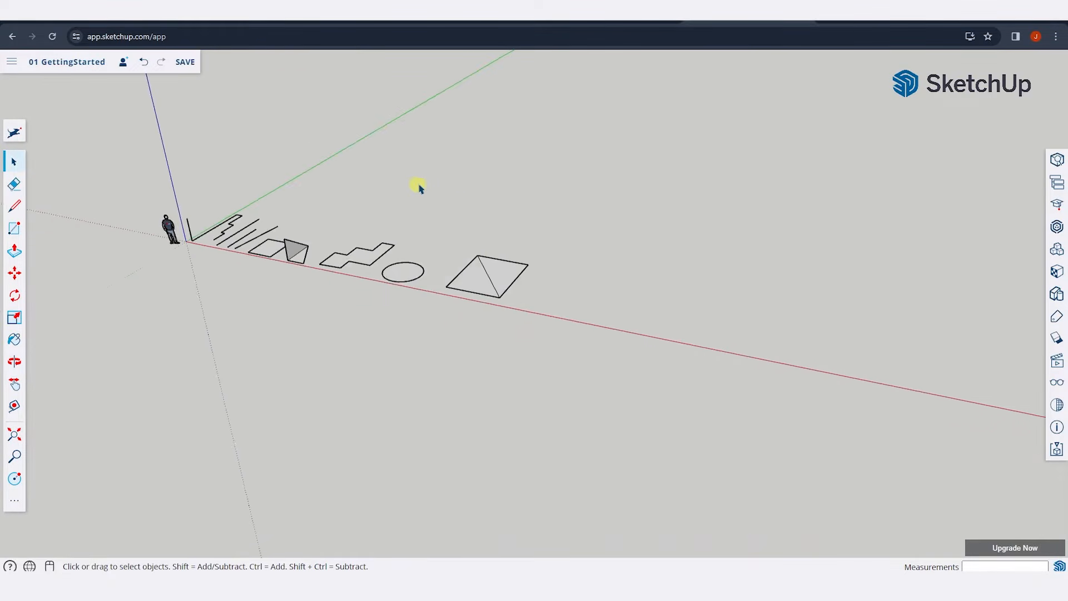
{"action": "scroll", "coordinate": [419, 186], "scroll_direction": "up", "scroll_amount": 2}
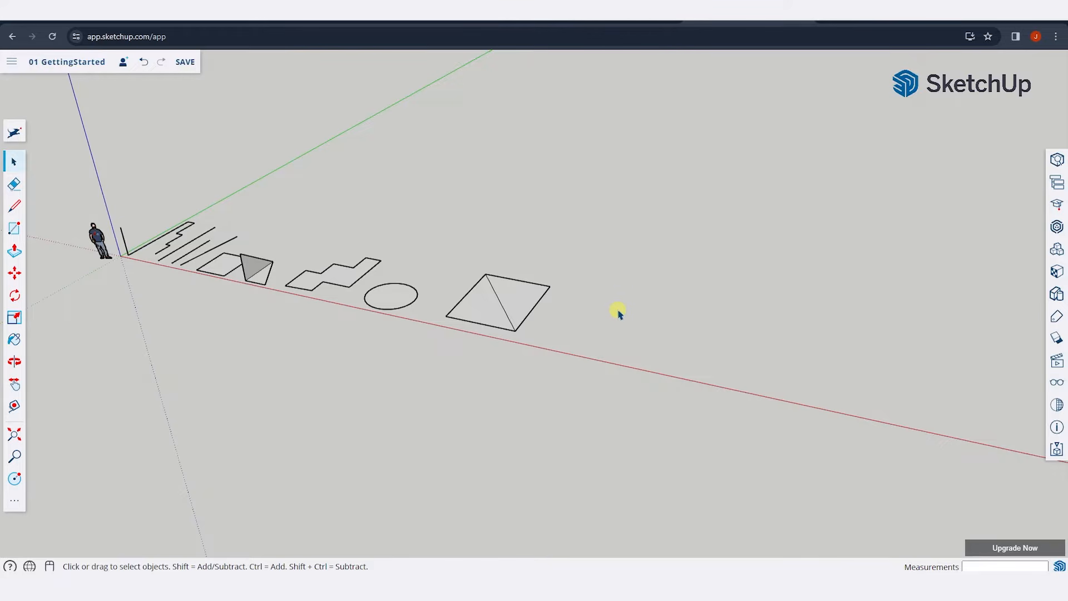
{"action": "scroll", "coordinate": [815, 313], "scroll_direction": "up", "scroll_amount": 2}
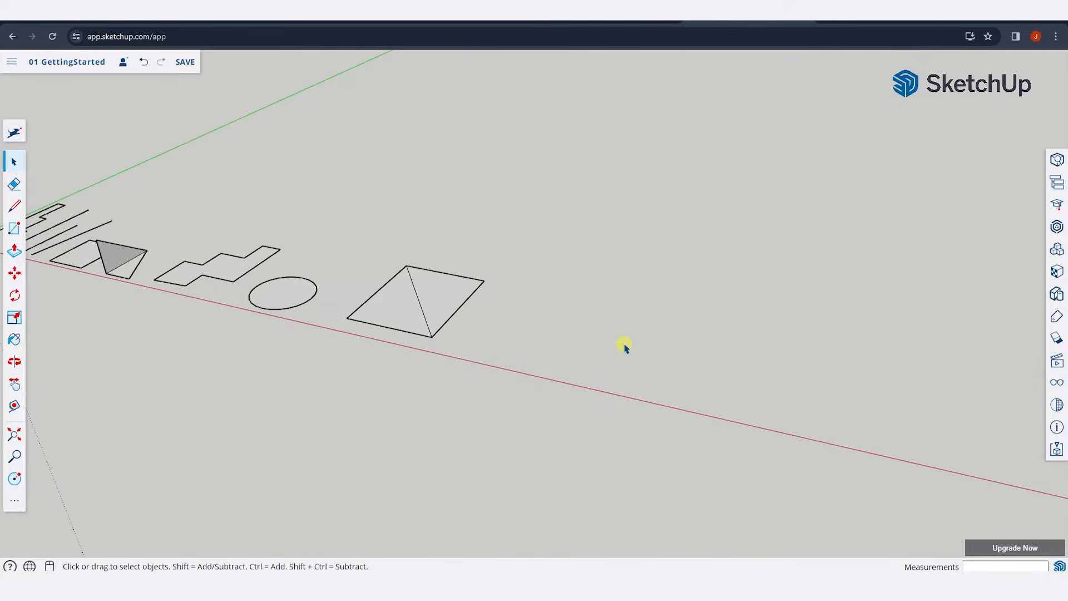
{"action": "key", "text": "r"}
{"action": "left_click", "coordinate": [493, 350]}
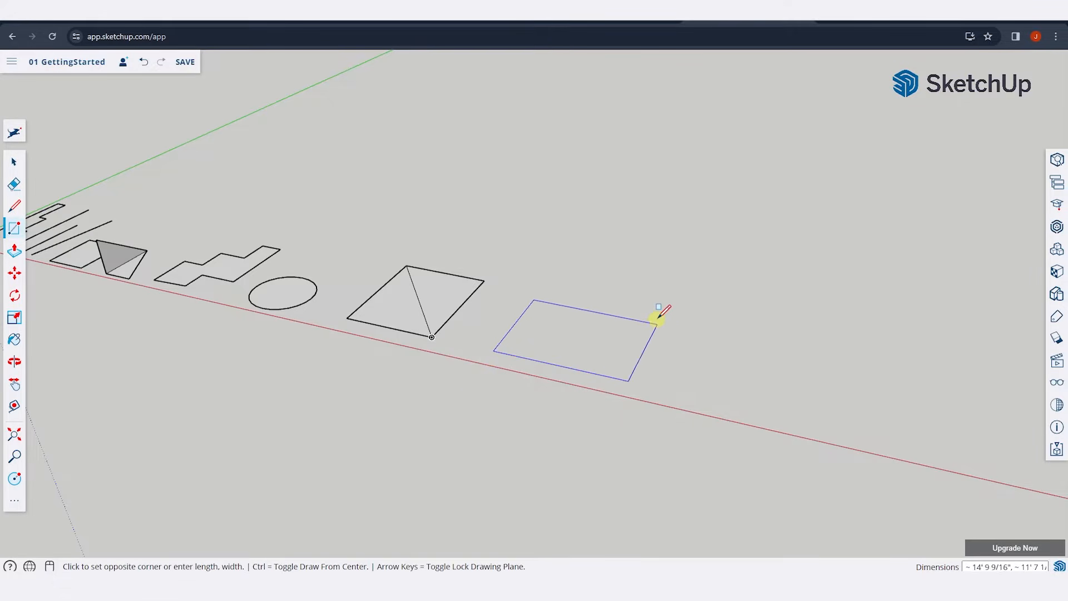
{"action": "left_click", "coordinate": [654, 307]}
{"action": "key", "text": "space"}
{"action": "scroll", "coordinate": [659, 315], "scroll_direction": "up", "scroll_amount": 2}
Draw a vertical edge about 5 1/2" up from the new rectangle's far corner and connect its top end to both adjacent corners
{"action": "key", "text": "l"}
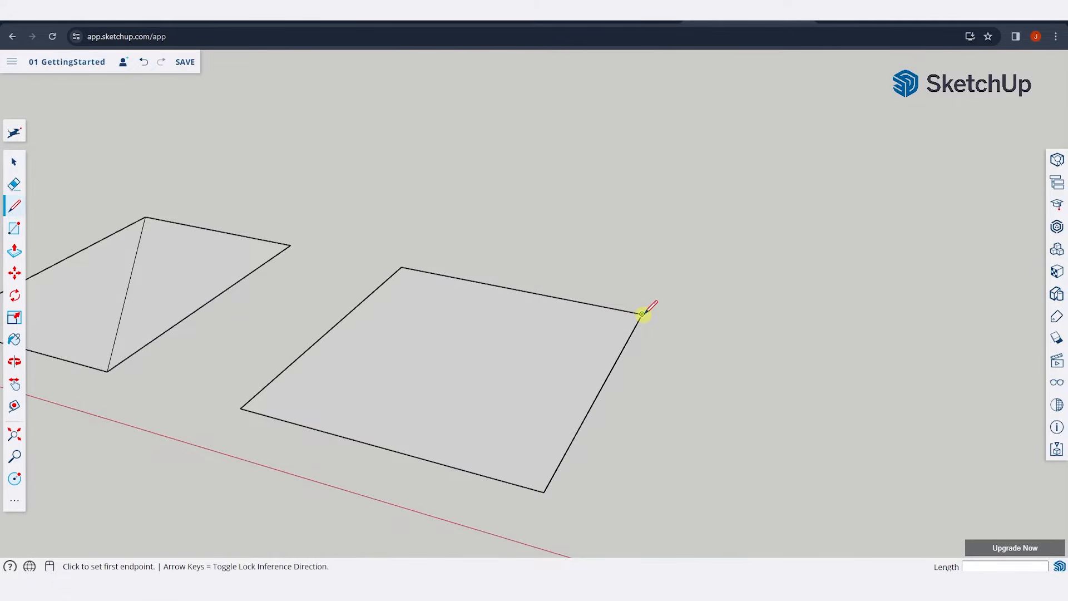
{"action": "left_click", "coordinate": [642, 314]}
{"action": "scroll", "coordinate": [641, 309], "scroll_direction": "up", "scroll_amount": 3}
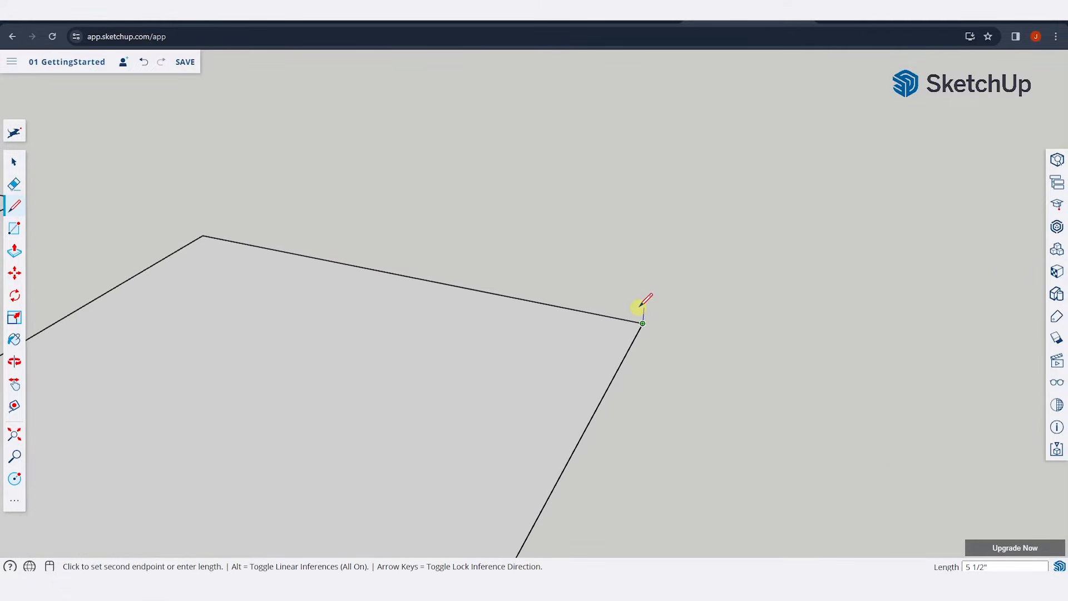
{"action": "left_click", "coordinate": [203, 235]}
{"action": "scroll", "coordinate": [659, 307], "scroll_direction": "down", "scroll_amount": 2}
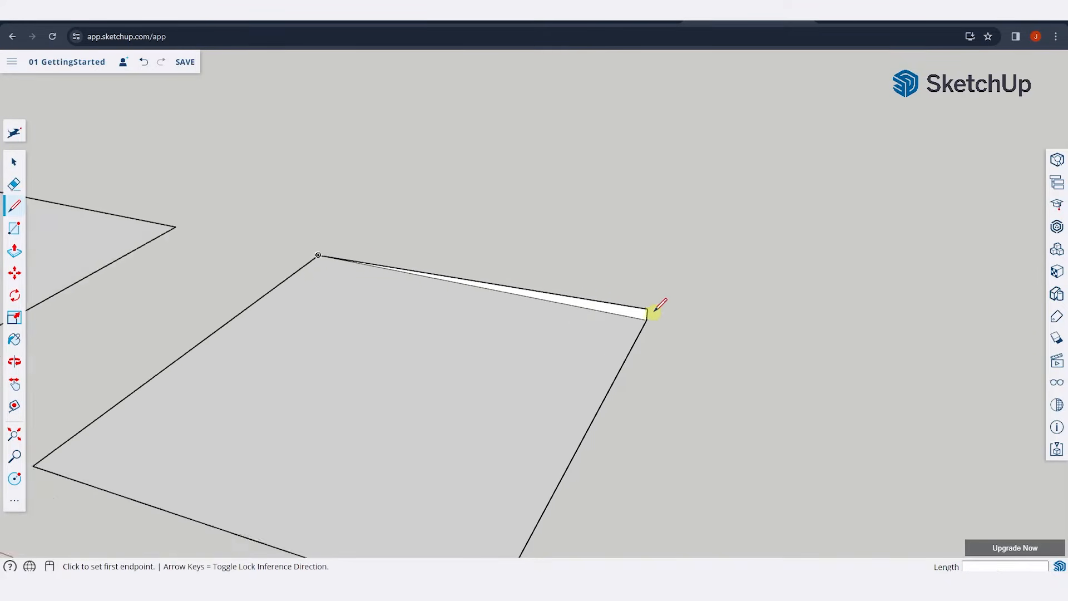
{"action": "scroll", "coordinate": [655, 309], "scroll_direction": "down", "scroll_amount": 1}
{"action": "left_click", "coordinate": [648, 309]}
{"action": "scroll", "coordinate": [539, 473], "scroll_direction": "down", "scroll_amount": 2}
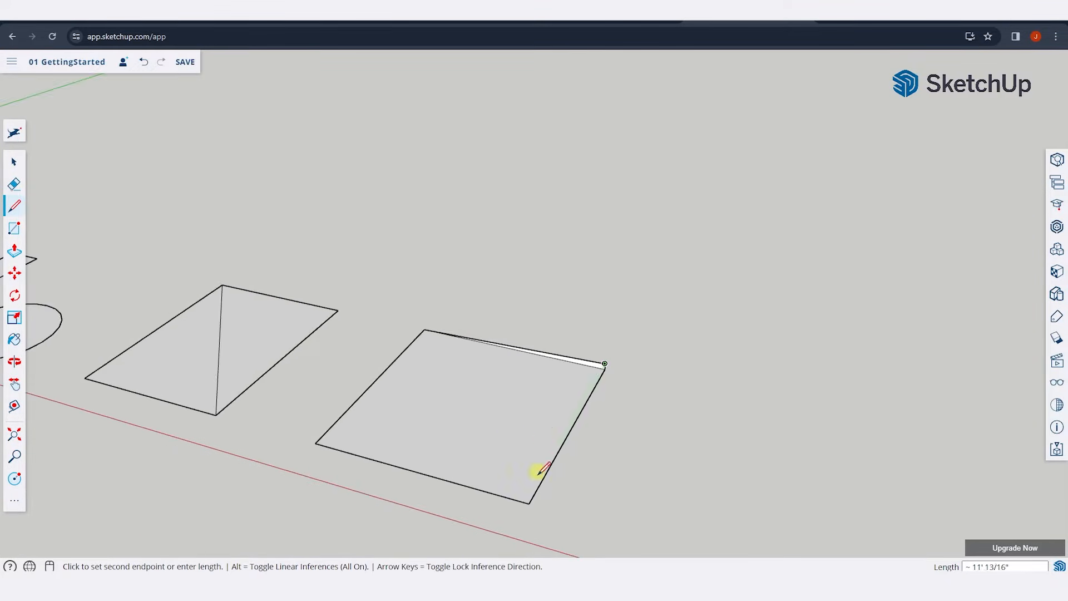
{"action": "scroll", "coordinate": [530, 500], "scroll_direction": "up", "scroll_amount": 1}
{"action": "left_click", "coordinate": [528, 506]}
Erase the short vertical edge and the original flat edges beneath the raised corner, keeping the outline through the raised point
{"action": "key", "text": "e"}
{"action": "scroll", "coordinate": [629, 331], "scroll_direction": "up", "scroll_amount": 3}
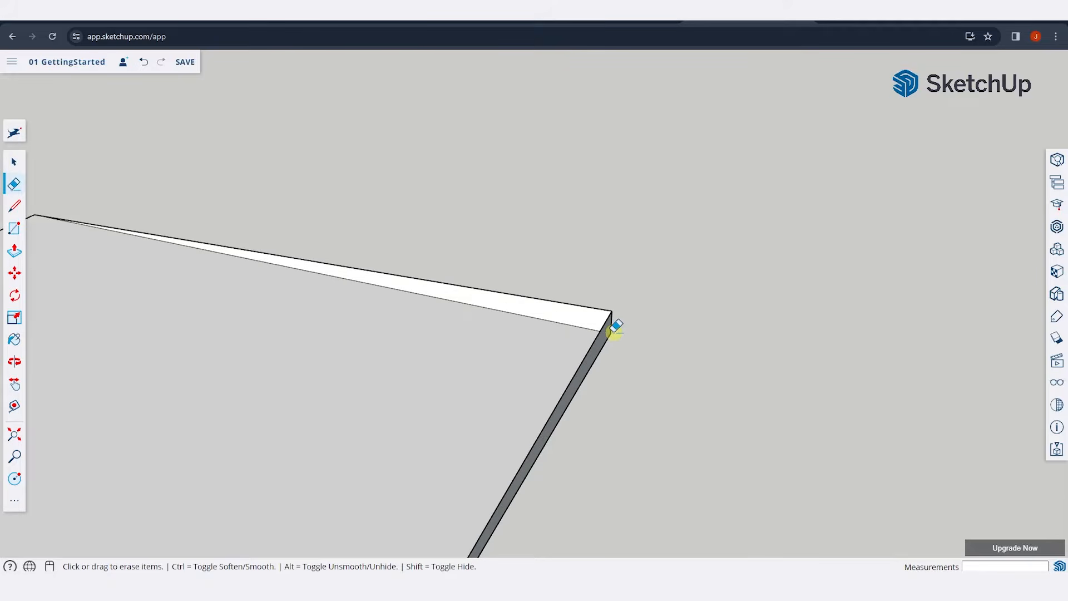
{"action": "left_click", "coordinate": [614, 329]}
{"action": "scroll", "coordinate": [655, 300], "scroll_direction": "down", "scroll_amount": 1}
{"action": "scroll", "coordinate": [534, 386], "scroll_direction": "down", "scroll_amount": 4}
{"action": "middle_click_drag", "start_coordinate": [533, 386], "coordinate": [573, 301]}
{"action": "key", "text": "space"}
{"action": "scroll", "coordinate": [572, 300], "scroll_direction": "up", "scroll_amount": 3}
{"action": "mouse_move", "coordinate": [522, 369]}
{"action": "middle_mouse_down"}
{"action": "mouse_move", "coordinate": [516, 298]}
{"action": "mouse_move", "coordinate": [584, 270]}
{"action": "mouse_move", "coordinate": [539, 348]}
{"action": "mouse_move", "coordinate": [501, 374]}
{"action": "mouse_move", "coordinate": [522, 379]}
{"action": "middle_mouse_up"}
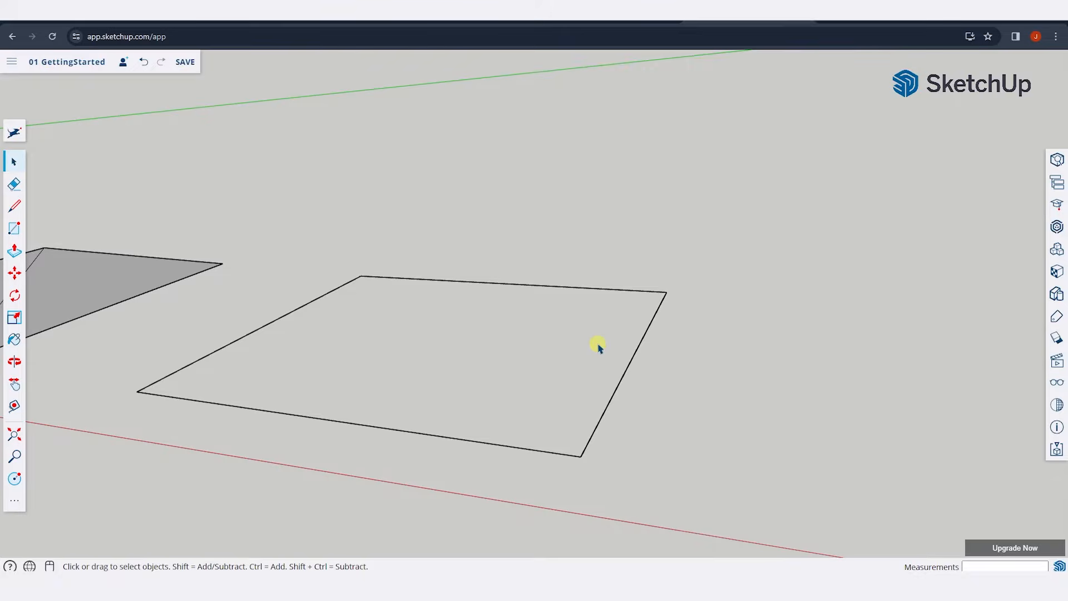
Try to restore the face of the raised-corner outline by retracing its front edge between the endpoints
{"action": "key", "text": "l"}
{"action": "left_click", "coordinate": [136, 391]}
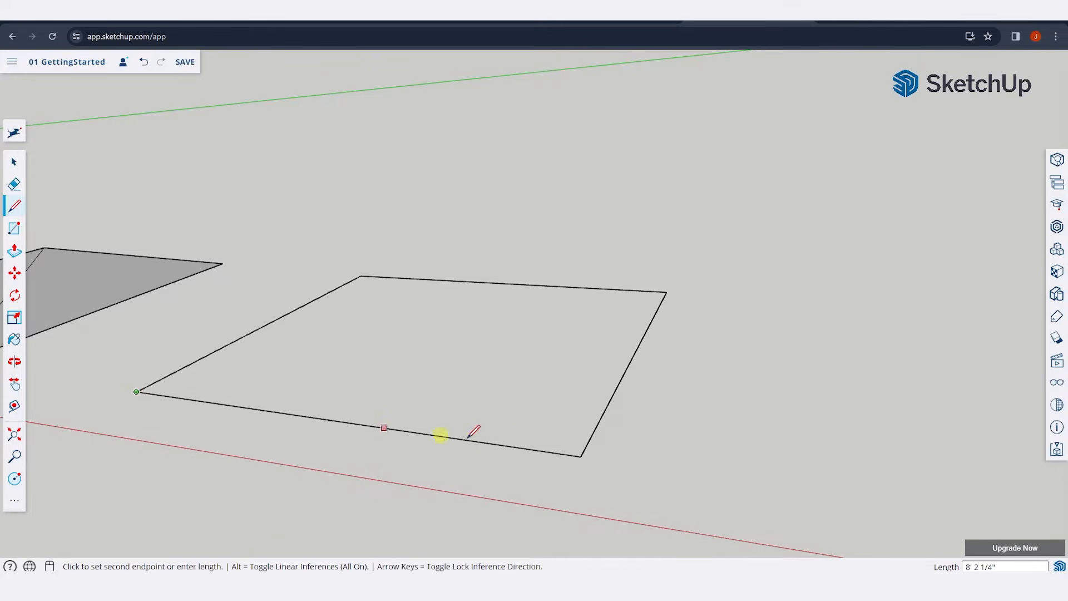
{"action": "left_click", "coordinate": [581, 456]}
{"action": "key", "text": "space"}
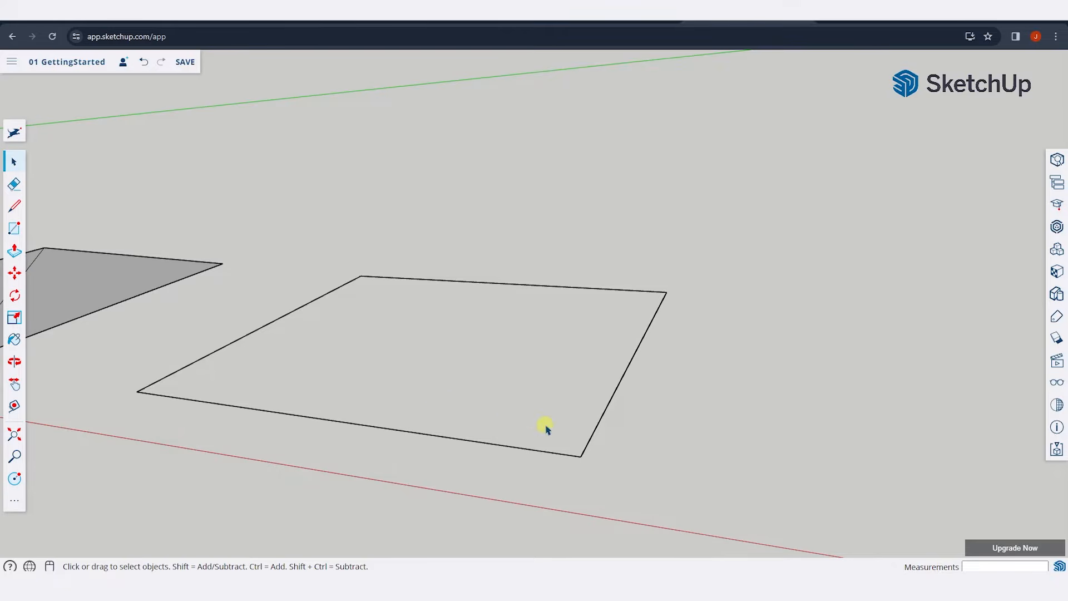
{"action": "key", "text": "o"}
{"action": "left_click_drag", "start_coordinate": [532, 410], "coordinate": [551, 393]}
{"action": "key", "text": "space"}
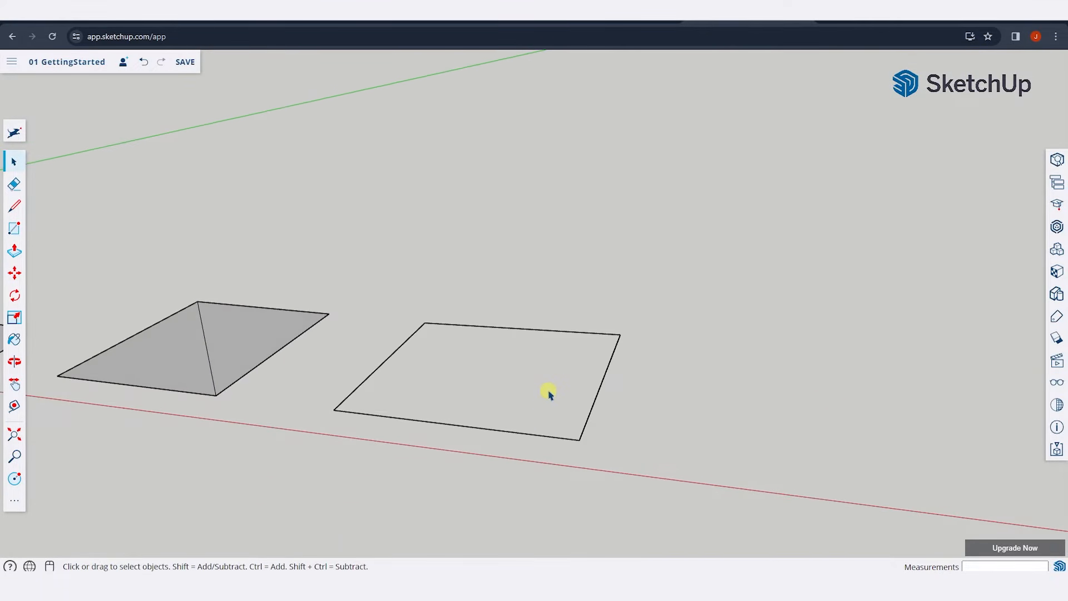
Draw a diagonal about 19' 4" long from the outline's front corner to the opposite back corner and select the triangular face at the raised corner
{"action": "key", "text": "l"}
{"action": "left_click", "coordinate": [578, 439]}
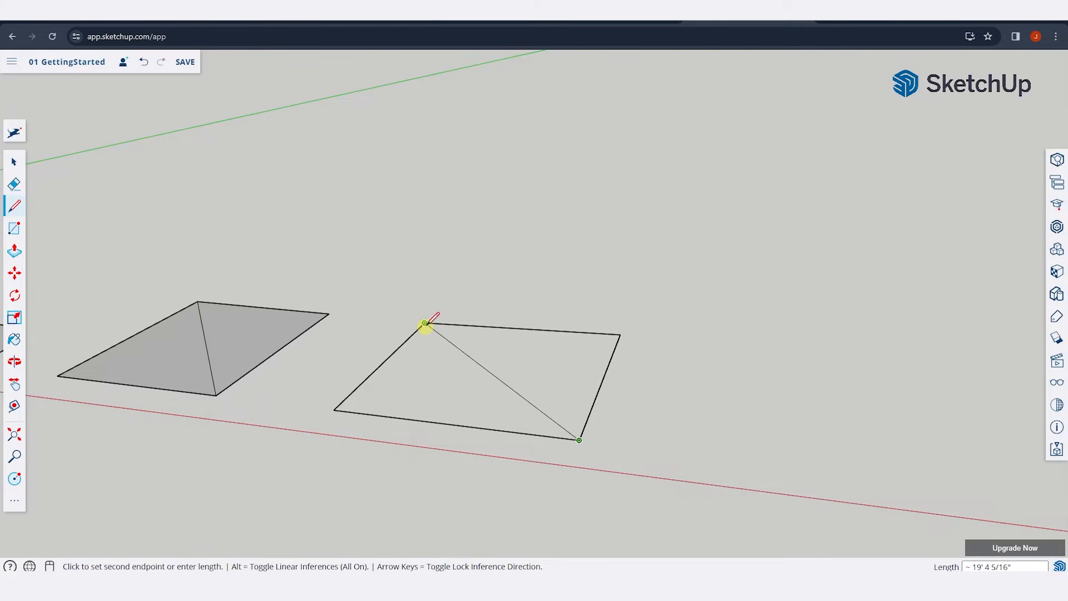
{"action": "left_click", "coordinate": [424, 323]}
{"action": "middle_click_drag", "start_coordinate": [514, 375], "coordinate": [505, 433]}
{"action": "key", "text": "space"}
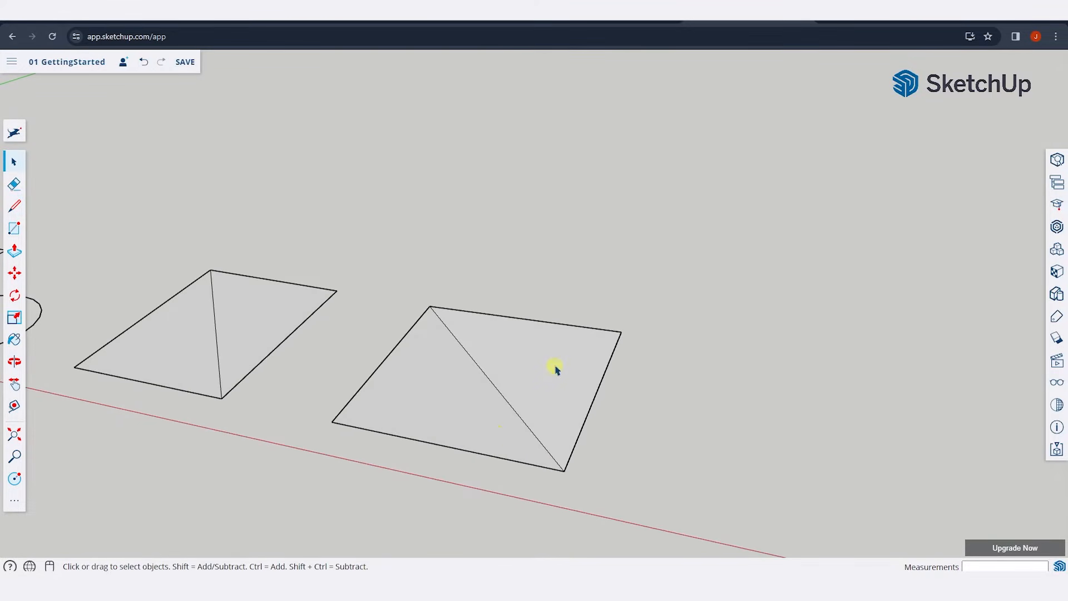
{"action": "left_click", "coordinate": [552, 367]}
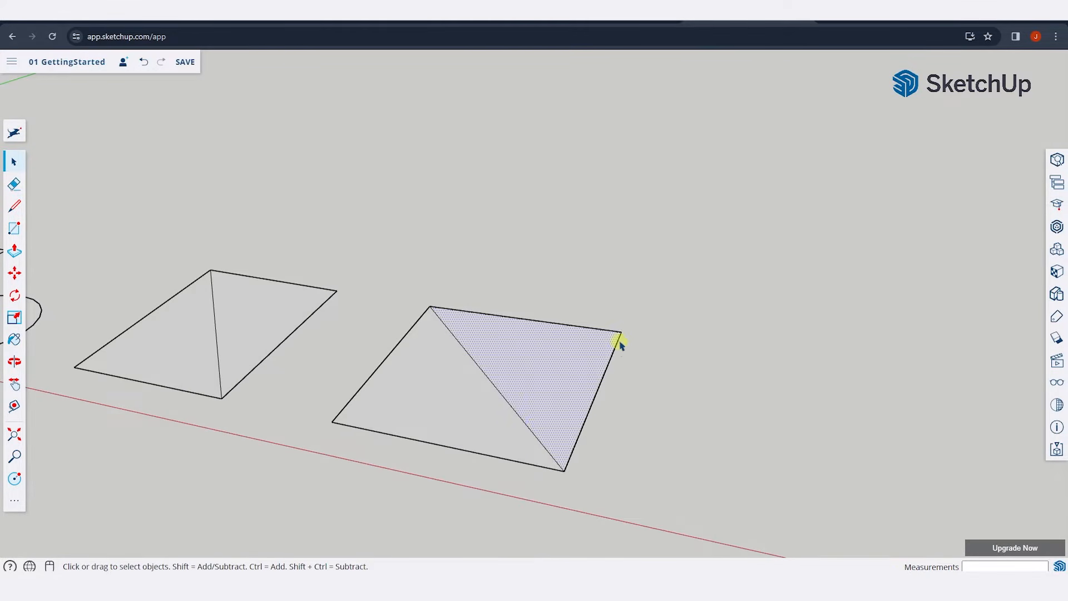
{"action": "mouse_move", "coordinate": [442, 322]}
{"action": "middle_mouse_down"}
{"action": "mouse_move", "coordinate": [555, 362]}
{"action": "mouse_move", "coordinate": [433, 219]}
{"action": "mouse_move", "coordinate": [560, 324]}
{"action": "mouse_move", "coordinate": [427, 321]}
{"action": "mouse_move", "coordinate": [612, 383]}
{"action": "mouse_move", "coordinate": [505, 388]}
{"action": "middle_mouse_up"}
Erase the diagonal across the raised-corner outline and view the remaining edges from a different angle
{"action": "key", "text": "e"}
{"action": "left_click", "coordinate": [506, 376]}
{"action": "key", "text": "o"}
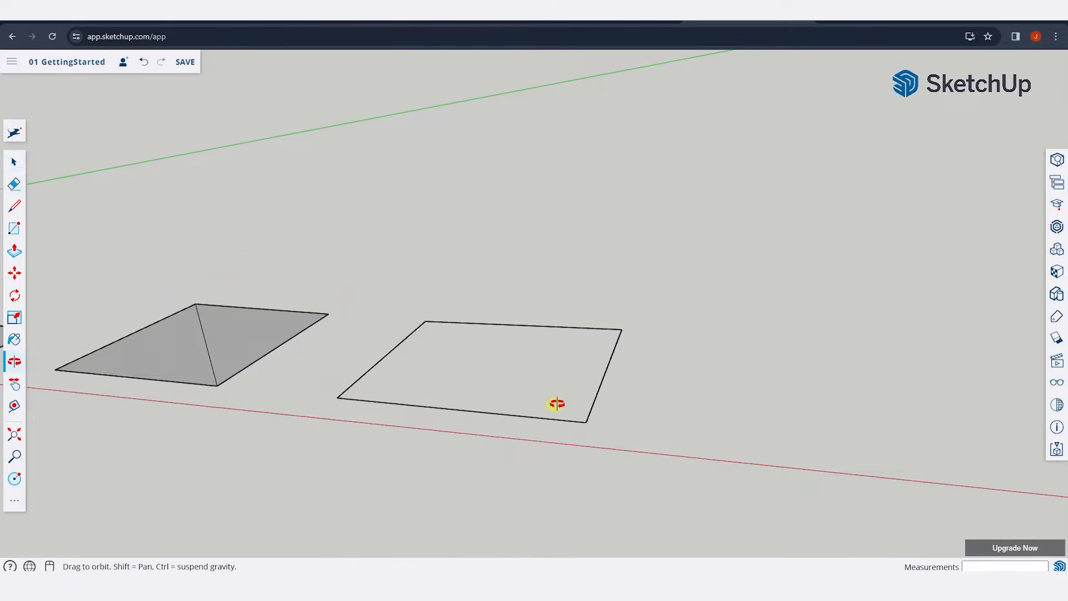
{"action": "left_click_drag", "start_coordinate": [556, 404], "coordinate": [545, 432]}
{"action": "key", "text": "space"}
{"action": "scroll", "coordinate": [583, 394], "scroll_direction": "up", "scroll_amount": 3}
{"action": "scroll", "coordinate": [518, 383], "scroll_direction": "down", "scroll_amount": 3}
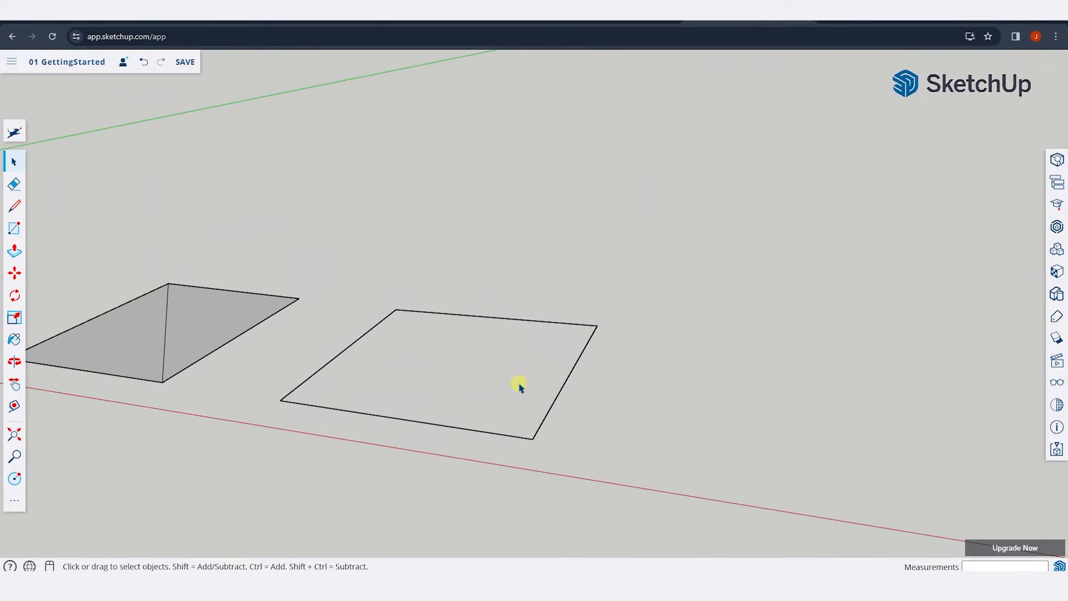
Try to regain the face by tracing the side edge from the front corner to the raised corner
{"action": "key", "text": "l"}
{"action": "left_click", "coordinate": [535, 443]}
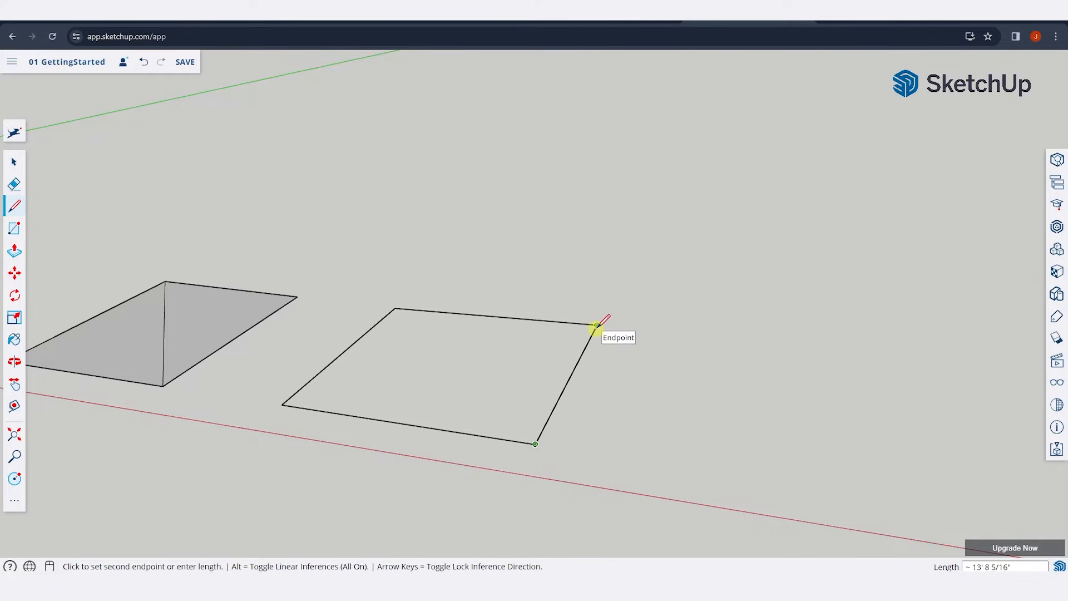
{"action": "key", "text": "space"}
Start a line on the ground beyond the faceless outline and align it with the green axis
{"action": "scroll", "coordinate": [513, 345], "scroll_direction": "down", "scroll_amount": 3}
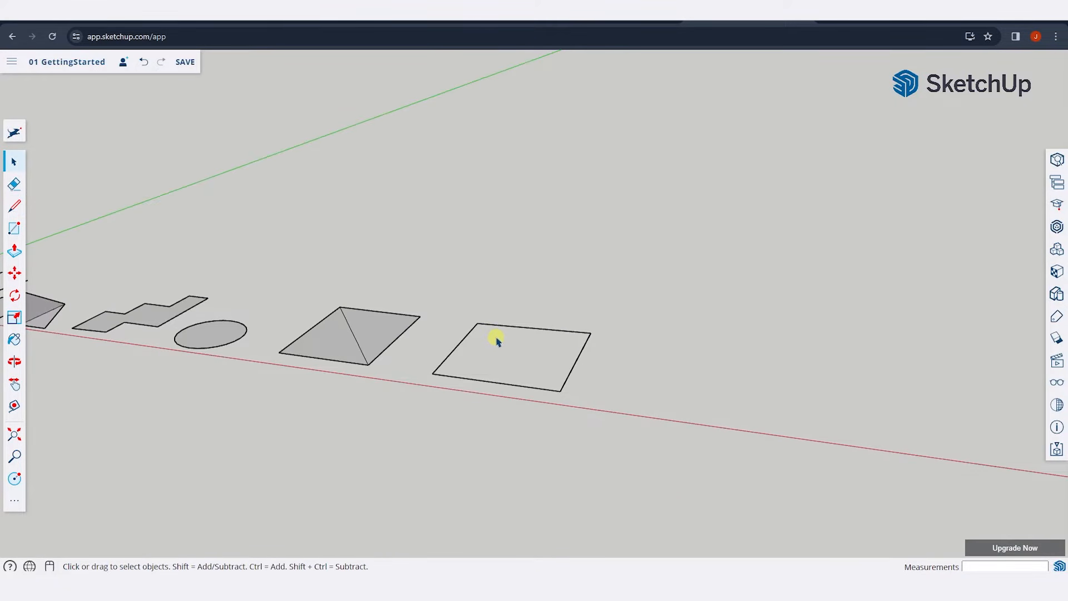
{"action": "scroll", "coordinate": [291, 312], "scroll_direction": "down", "scroll_amount": 3}
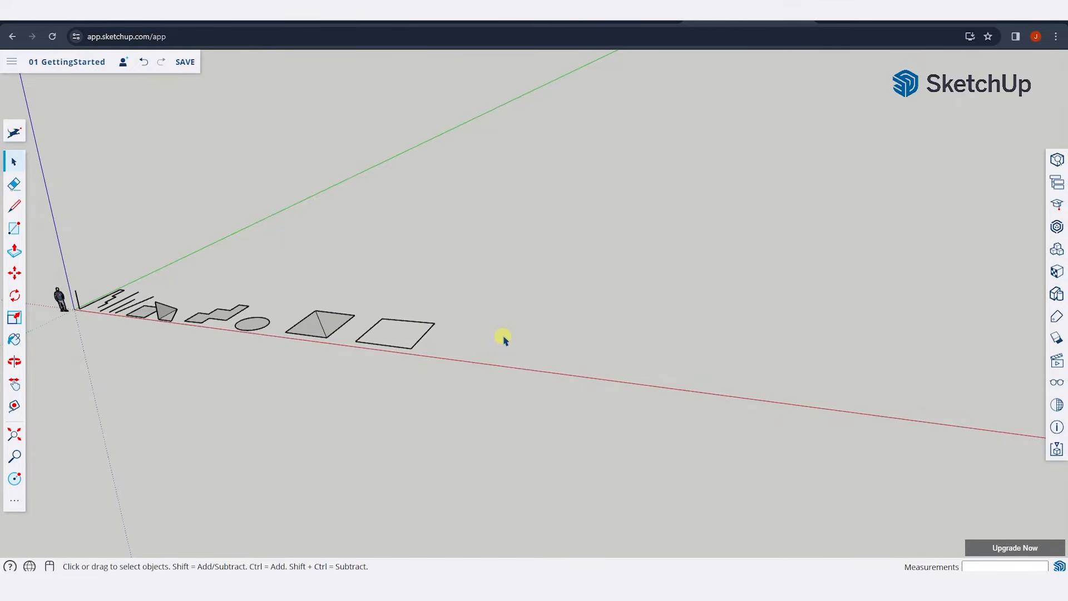
{"action": "middle_click_drag", "start_coordinate": [503, 340], "coordinate": [504, 379]}
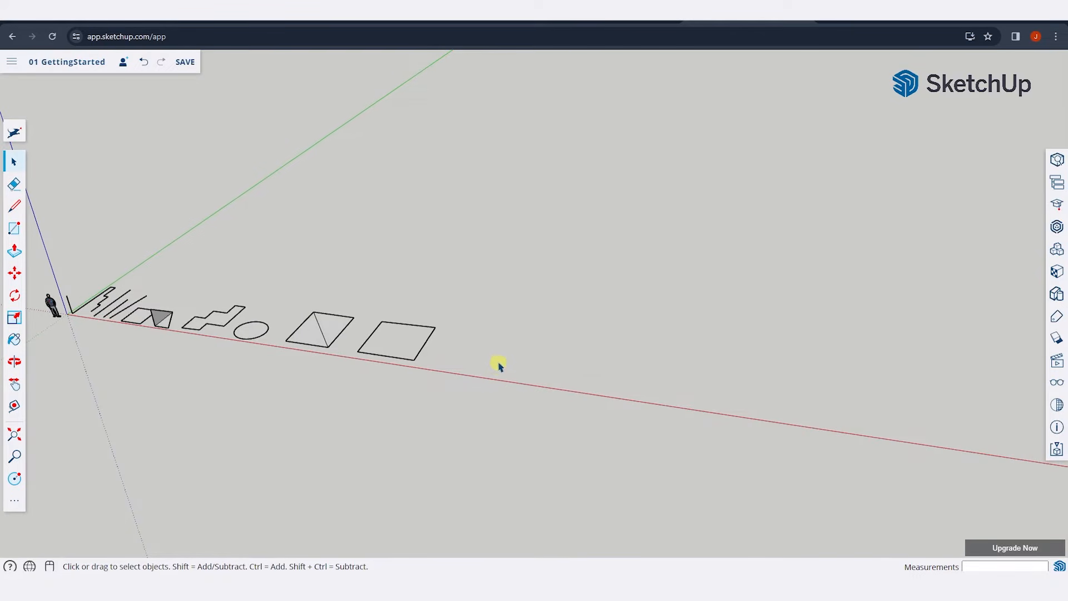
{"action": "scroll", "coordinate": [498, 366], "scroll_direction": "up", "scroll_amount": 2}
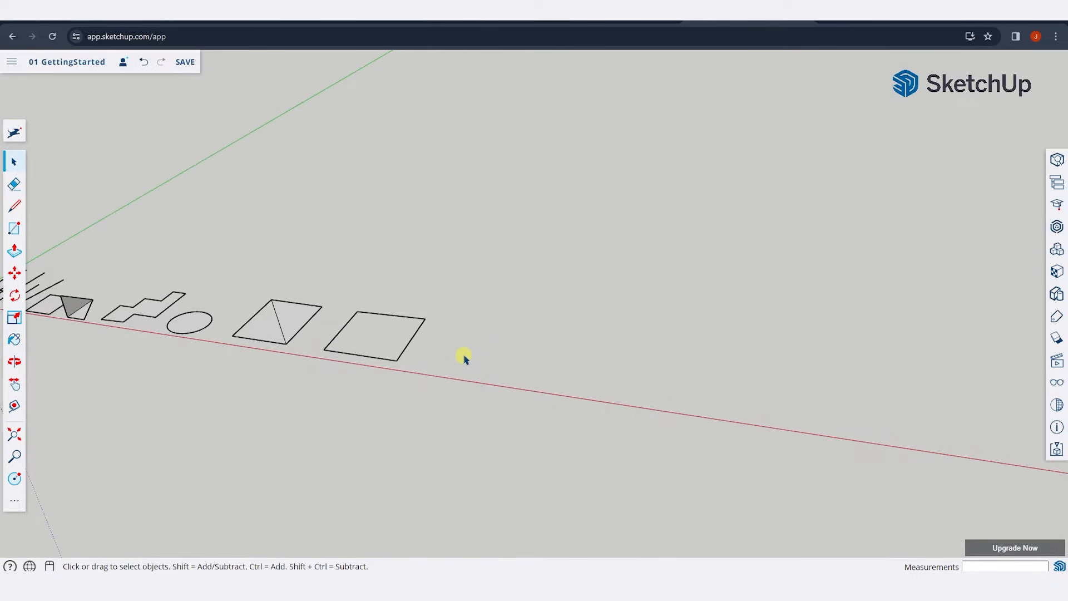
{"action": "key", "text": "l"}
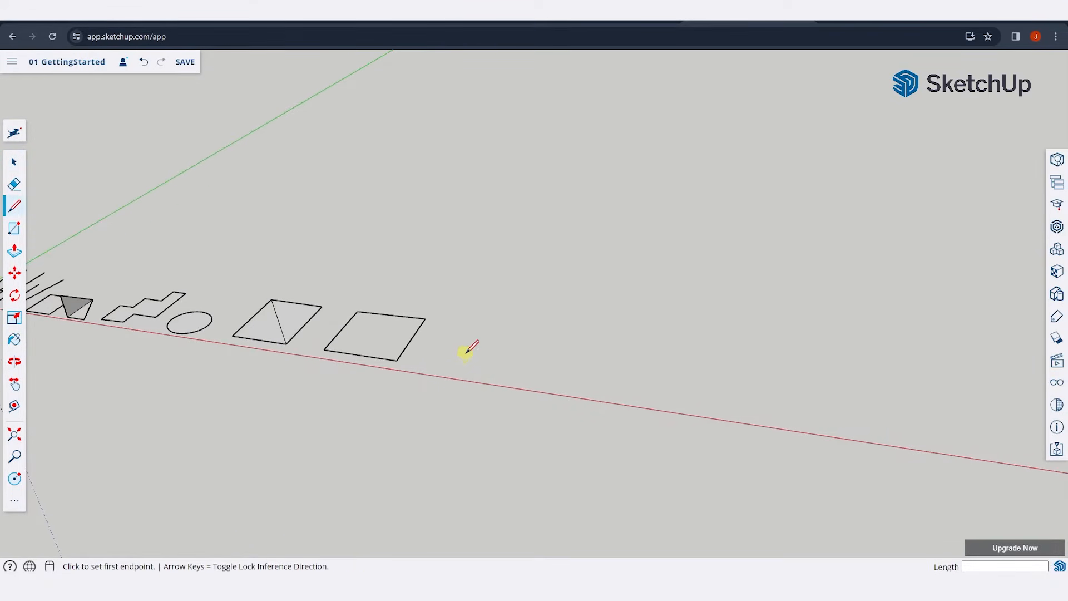
{"action": "left_click", "coordinate": [440, 366]}
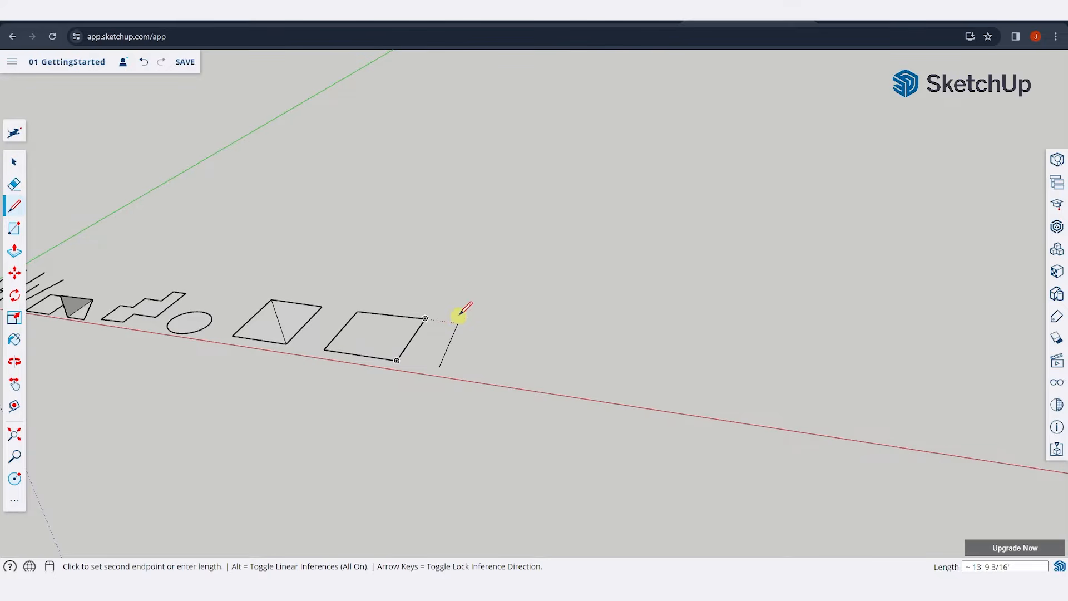
{"action": "scroll", "coordinate": [459, 314], "scroll_direction": "up", "scroll_amount": 3}
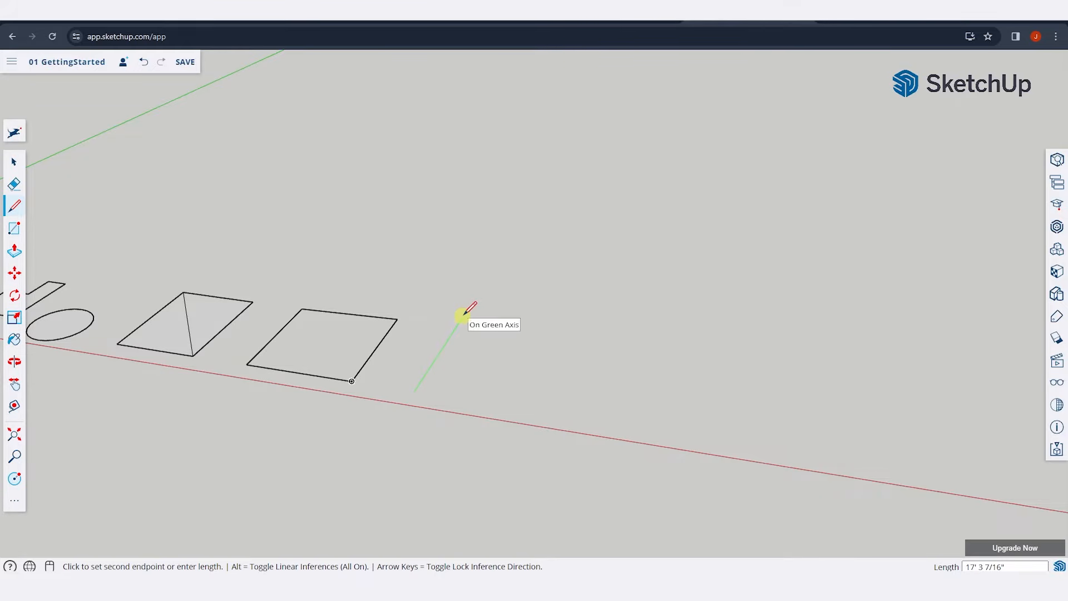
{"action": "scroll", "coordinate": [461, 314], "scroll_direction": "up", "scroll_amount": 2}
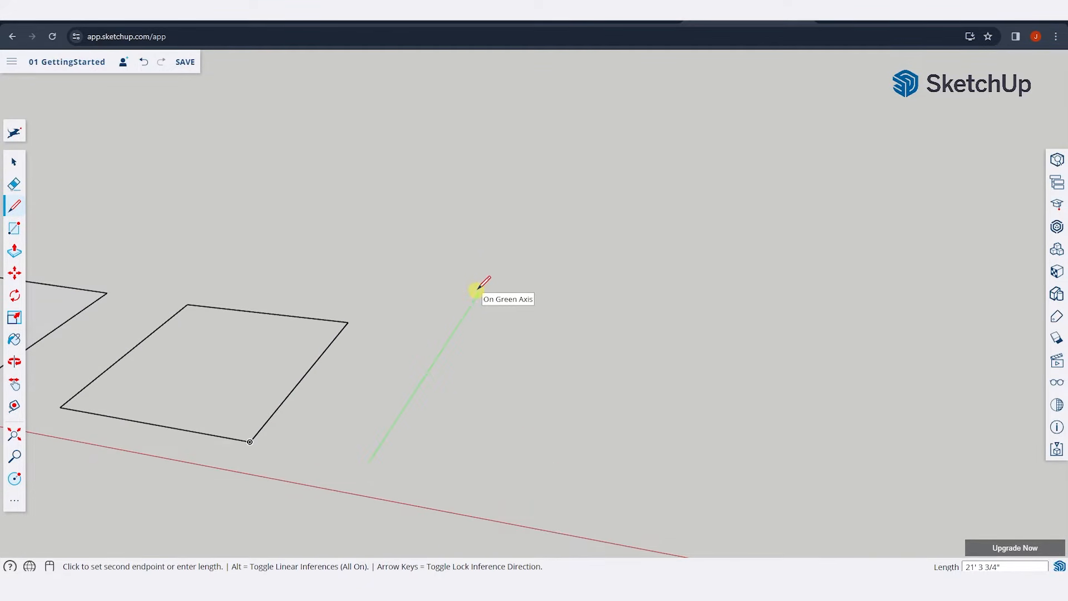
Try locking the line in progress to the green, blue and red axes in turn, releasing each lock
{"action": "key", "text": "Left"}
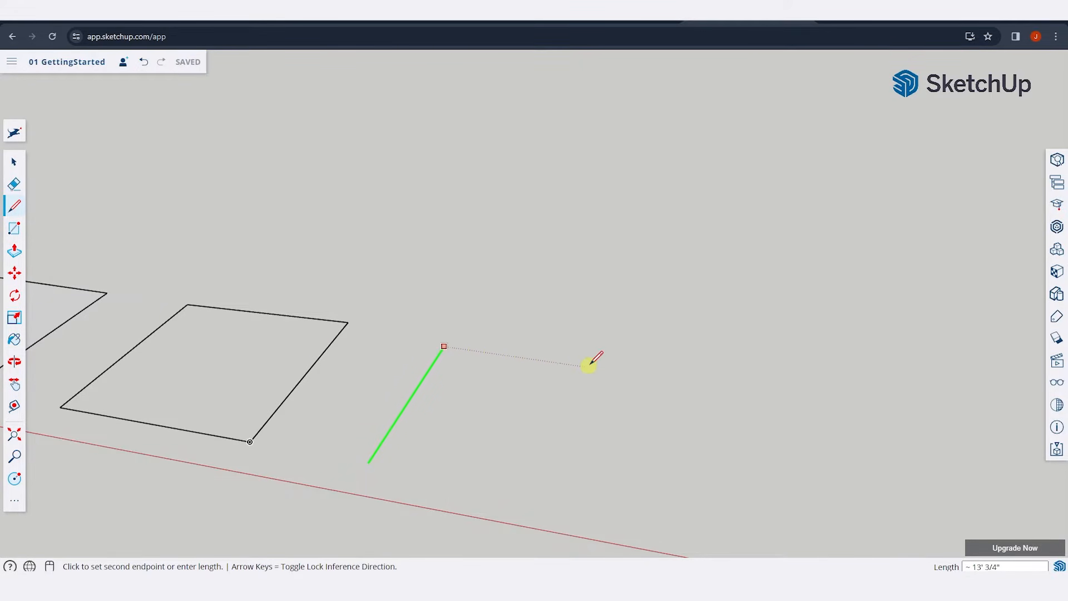
{"action": "key", "text": "Left"}
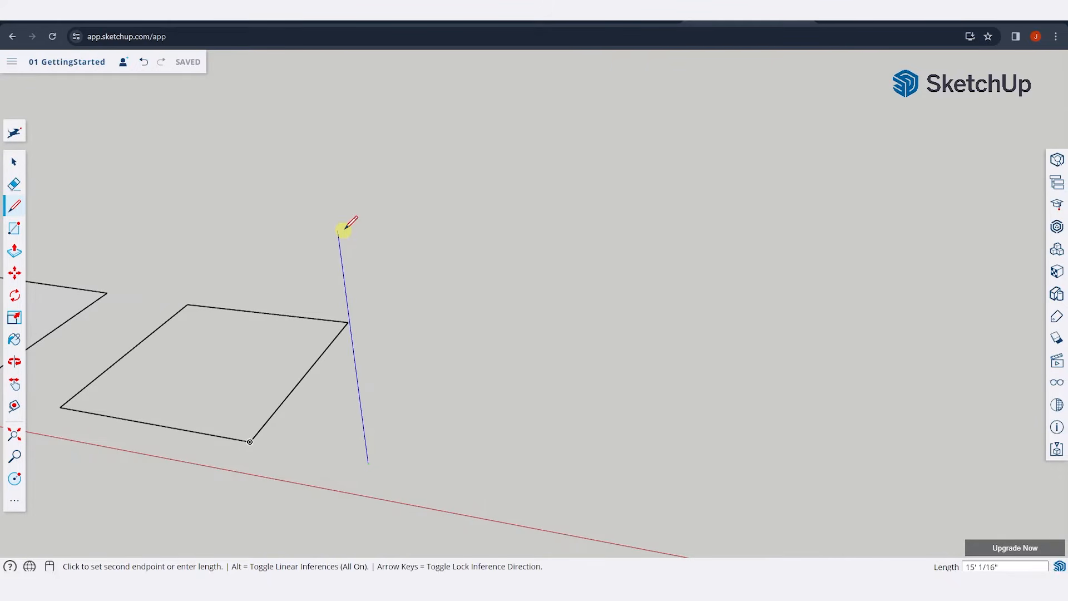
{"action": "key", "text": "Up"}
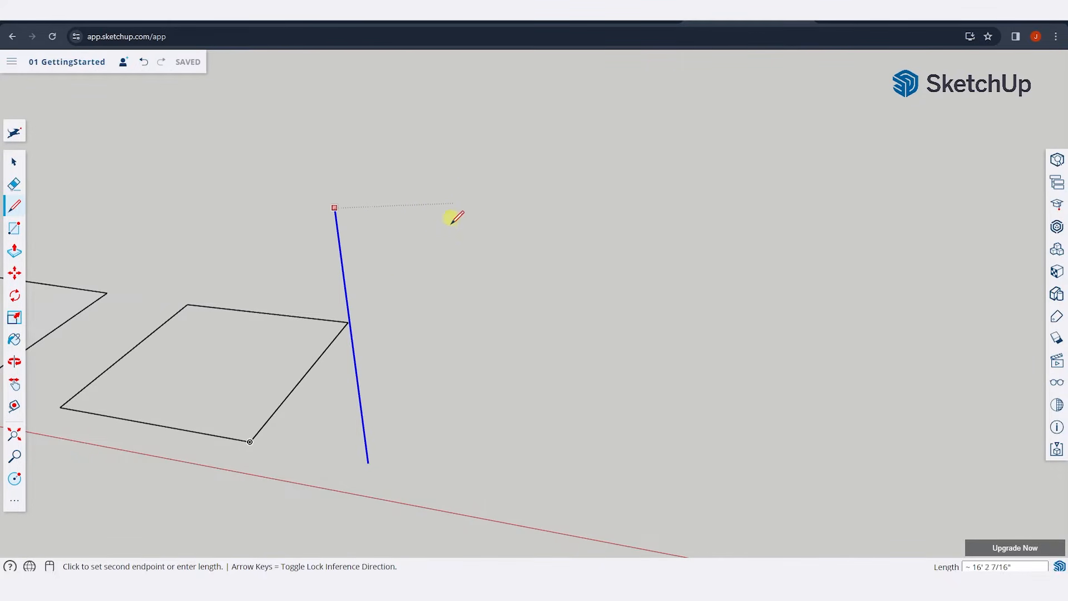
{"action": "key", "text": "Up"}
{"action": "key", "text": "Right"}
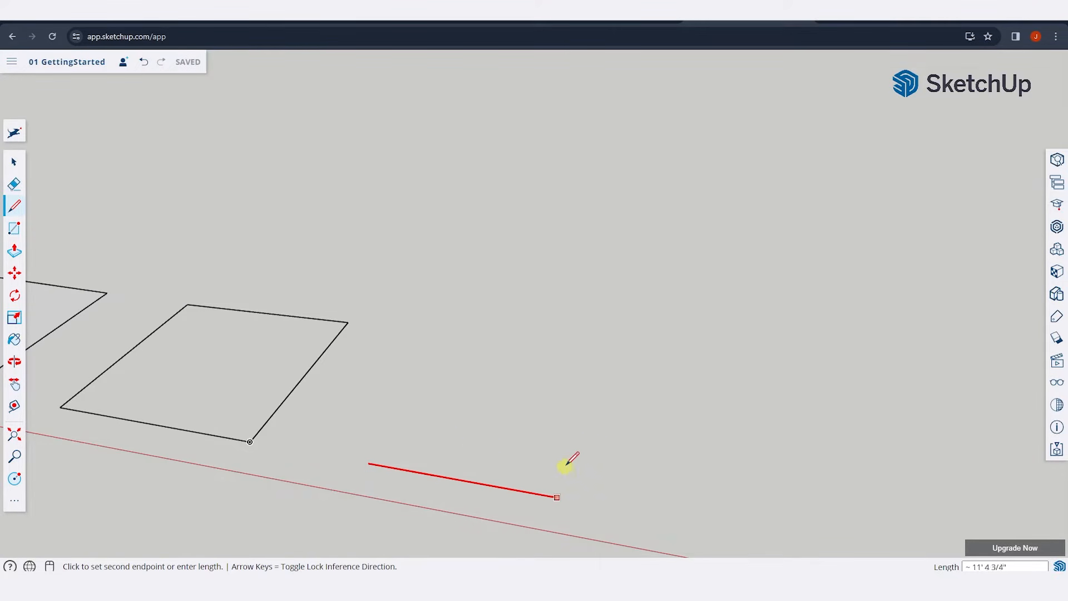
{"action": "key", "text": "Right"}
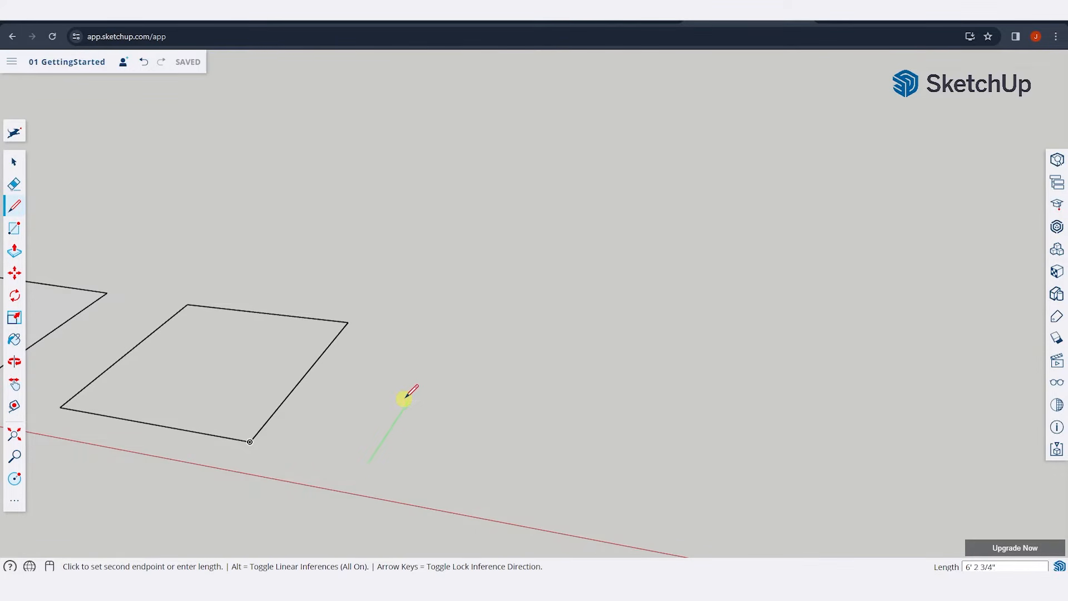
Draw an open three-sided outline beyond the faceless outline, with both side lines locked to the green axis
{"action": "key", "text": "Left"}
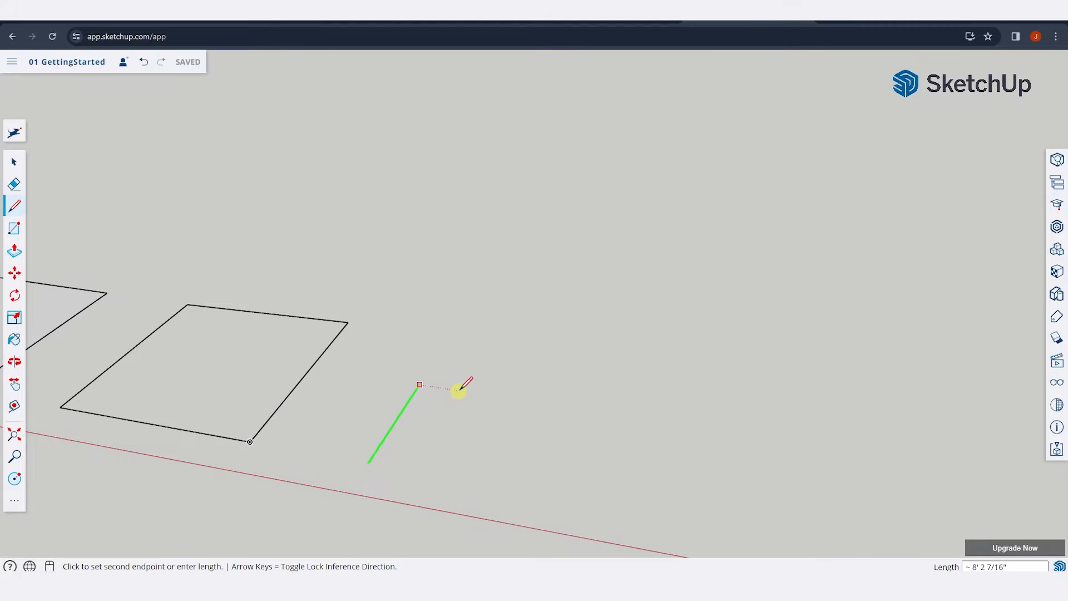
{"action": "left_click", "coordinate": [323, 352]}
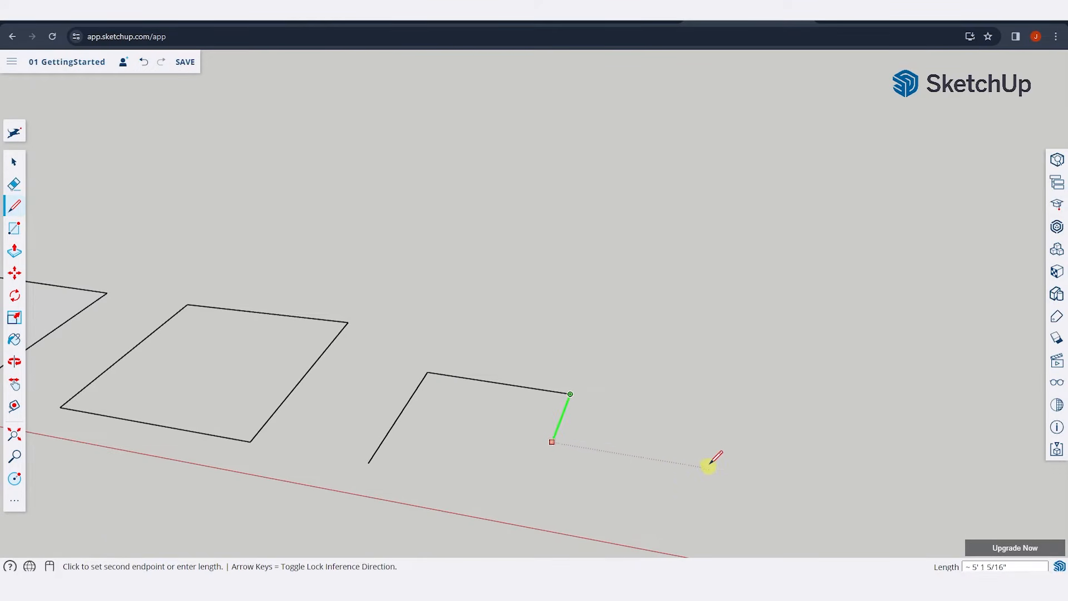
{"action": "key", "text": "space"}
{"action": "key", "text": "l"}
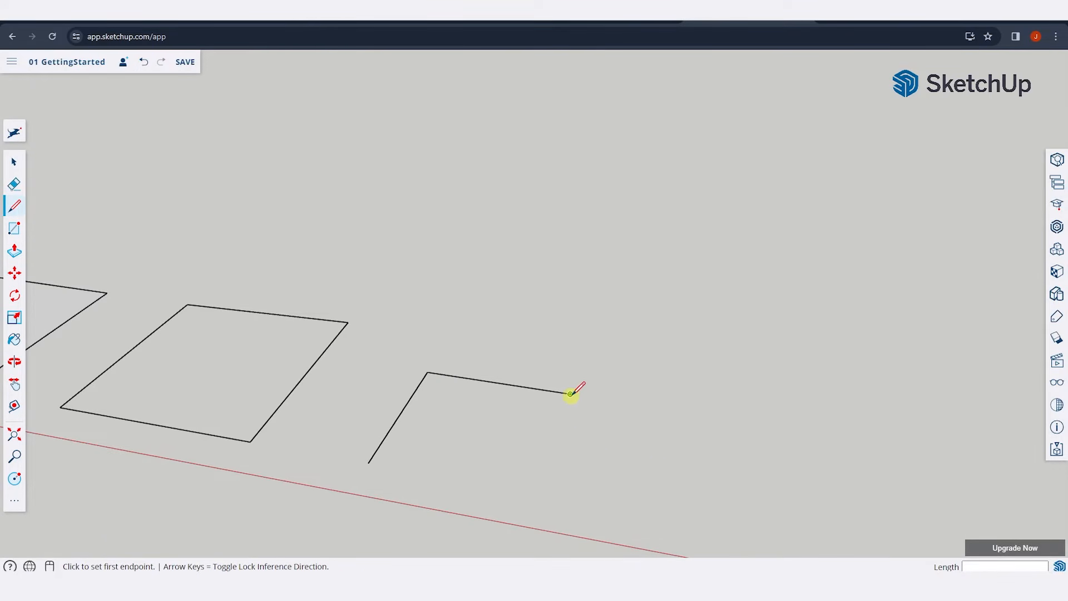
{"action": "left_click", "coordinate": [570, 394]}
{"action": "key", "text": "Left"}
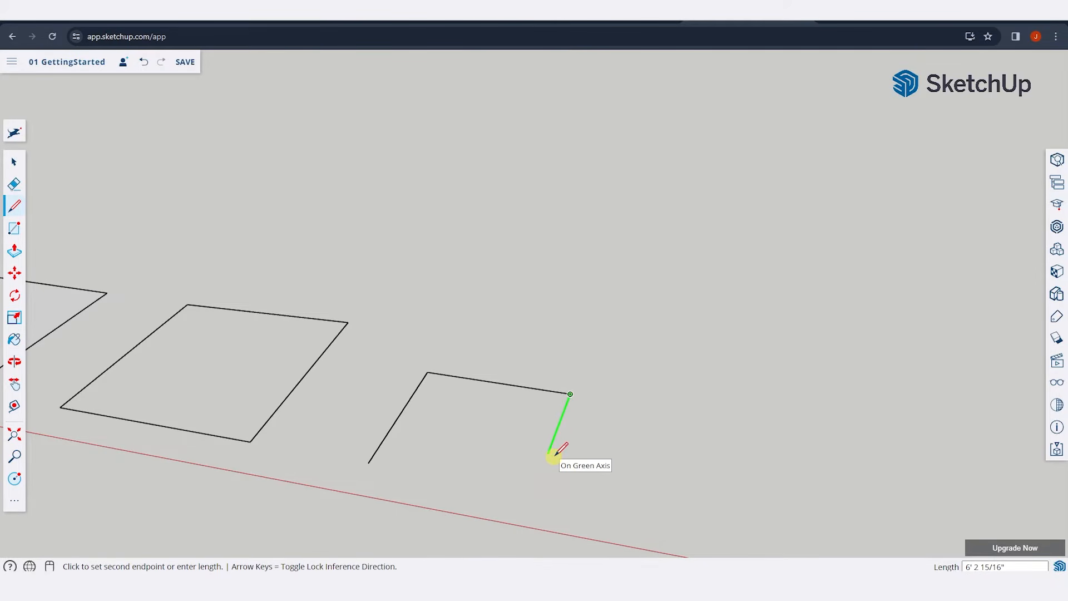
{"action": "left_click", "coordinate": [555, 455]}
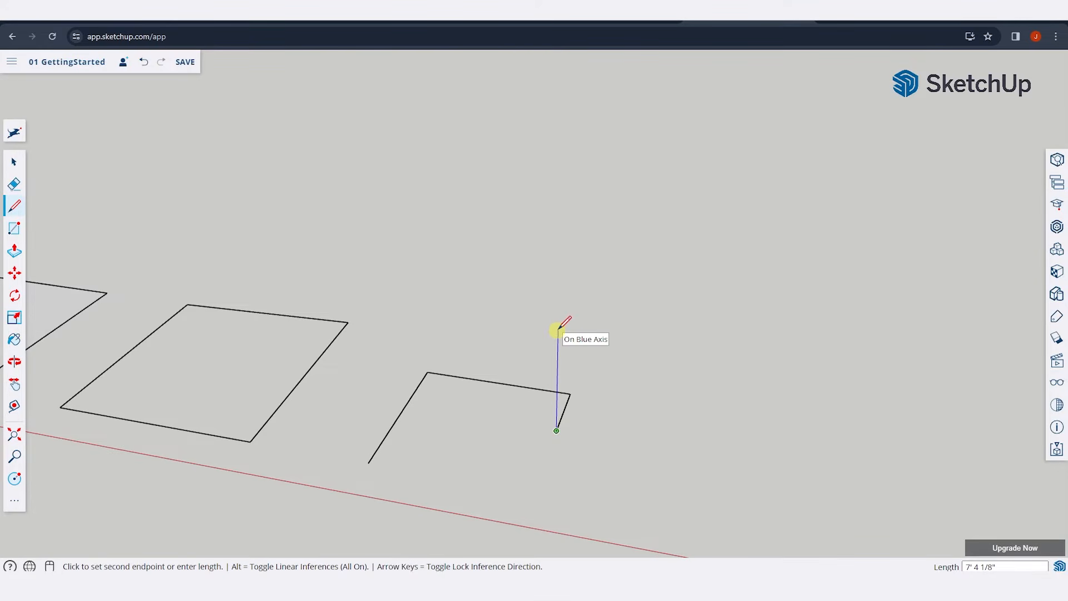
{"action": "key", "text": "Up"}
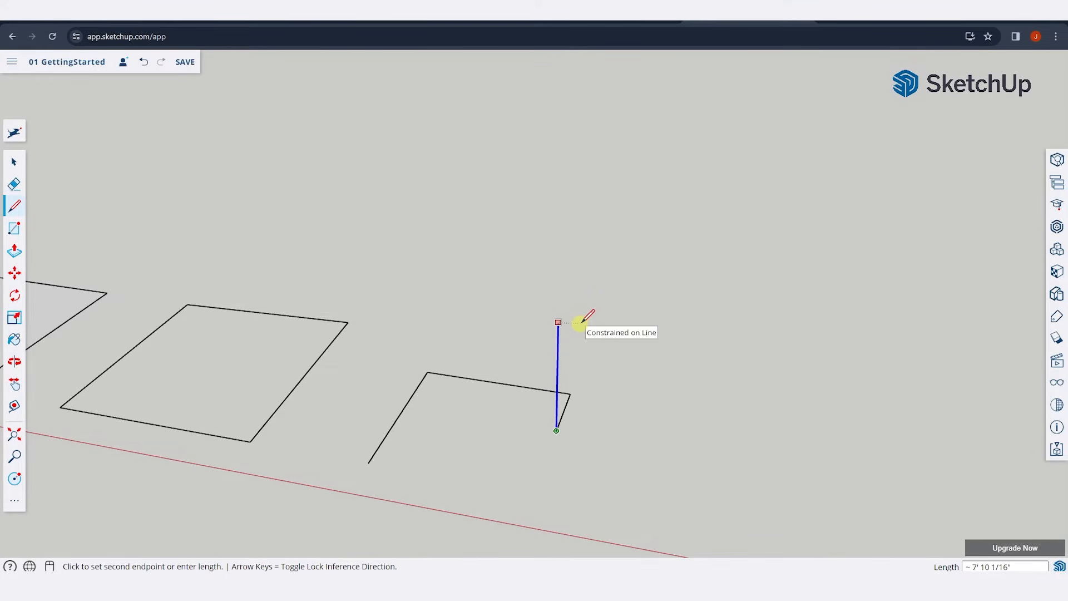
{"action": "key", "text": "space"}
Draw a roughly square rectangle on the ground beyond the open outline, close to the red axis
{"action": "scroll", "coordinate": [453, 317], "scroll_direction": "down", "scroll_amount": 5}
{"action": "scroll", "coordinate": [472, 334], "scroll_direction": "up", "scroll_amount": 3}
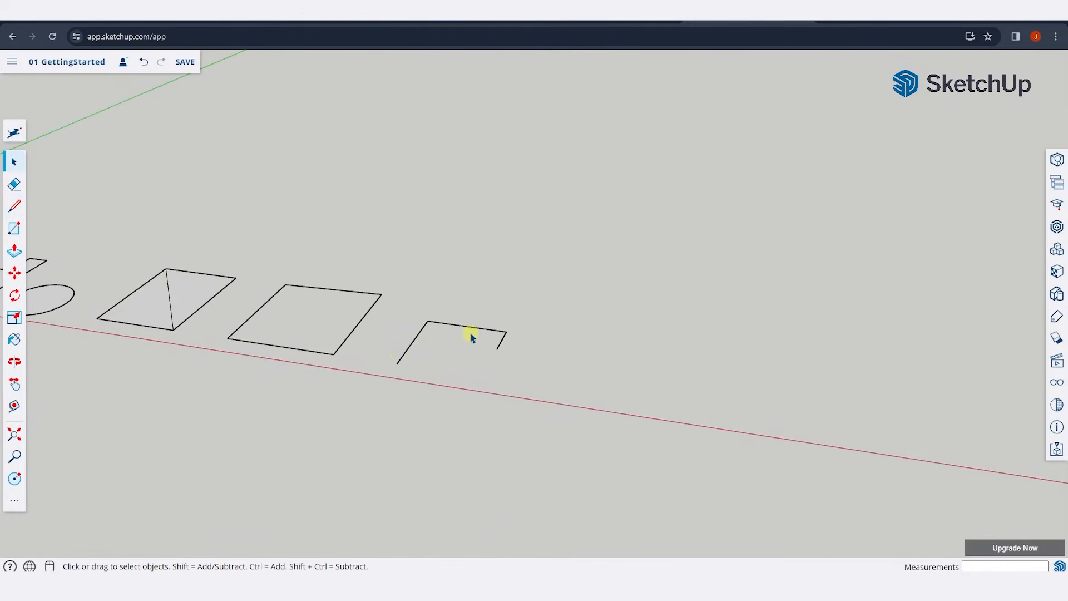
{"action": "mouse_move", "coordinate": [471, 334]}
{"action": "middle_mouse_down"}
{"action": "mouse_move", "coordinate": [431, 304]}
{"action": "mouse_move", "coordinate": [455, 328]}
{"action": "middle_mouse_up"}
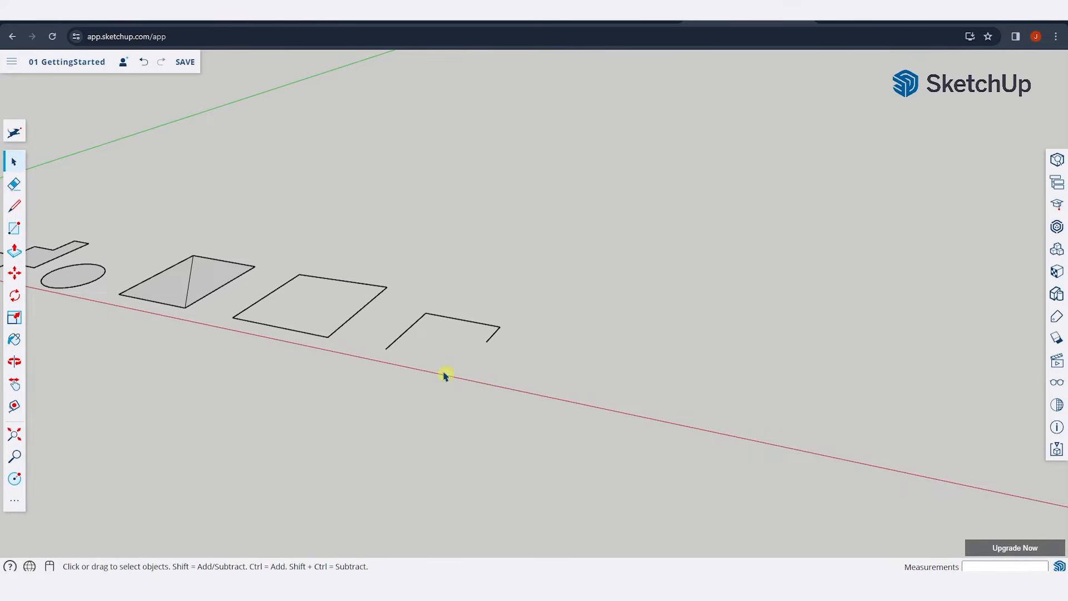
{"action": "scroll", "coordinate": [360, 309], "scroll_direction": "down", "scroll_amount": 3}
{"action": "scroll", "coordinate": [561, 329], "scroll_direction": "up", "scroll_amount": 2}
{"action": "scroll", "coordinate": [348, 310], "scroll_direction": "down", "scroll_amount": 2}
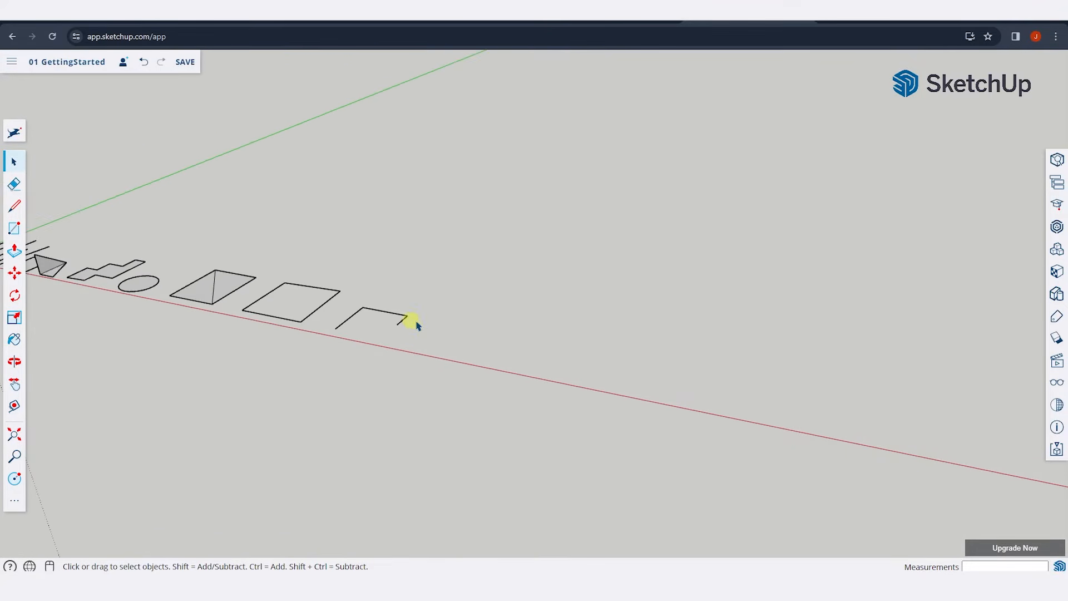
{"action": "middle_click_drag", "start_coordinate": [418, 325], "coordinate": [478, 361]}
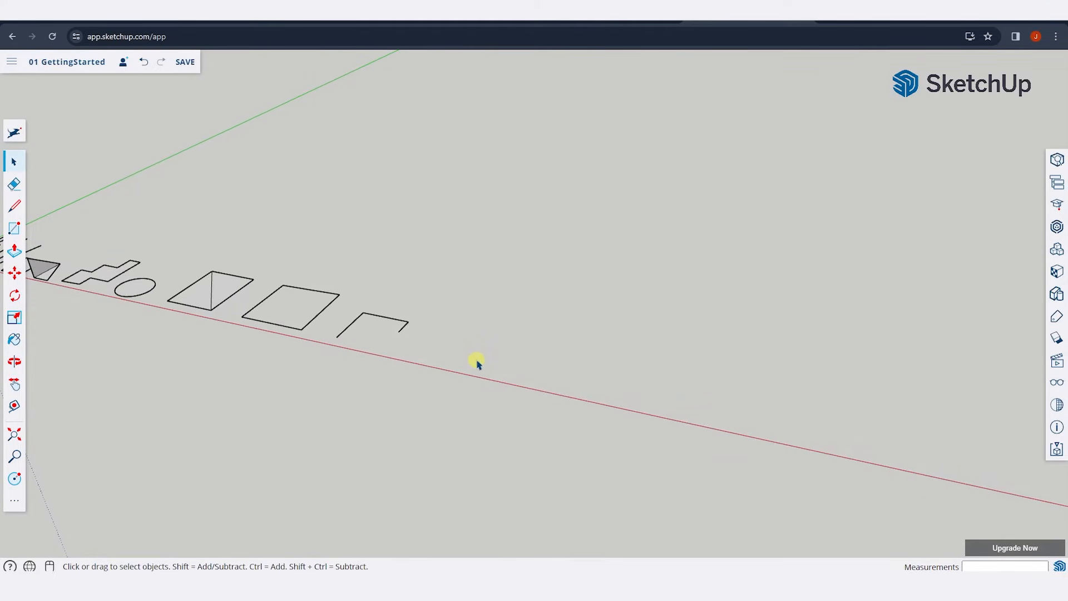
{"action": "scroll", "coordinate": [501, 370], "scroll_direction": "up", "scroll_amount": 1}
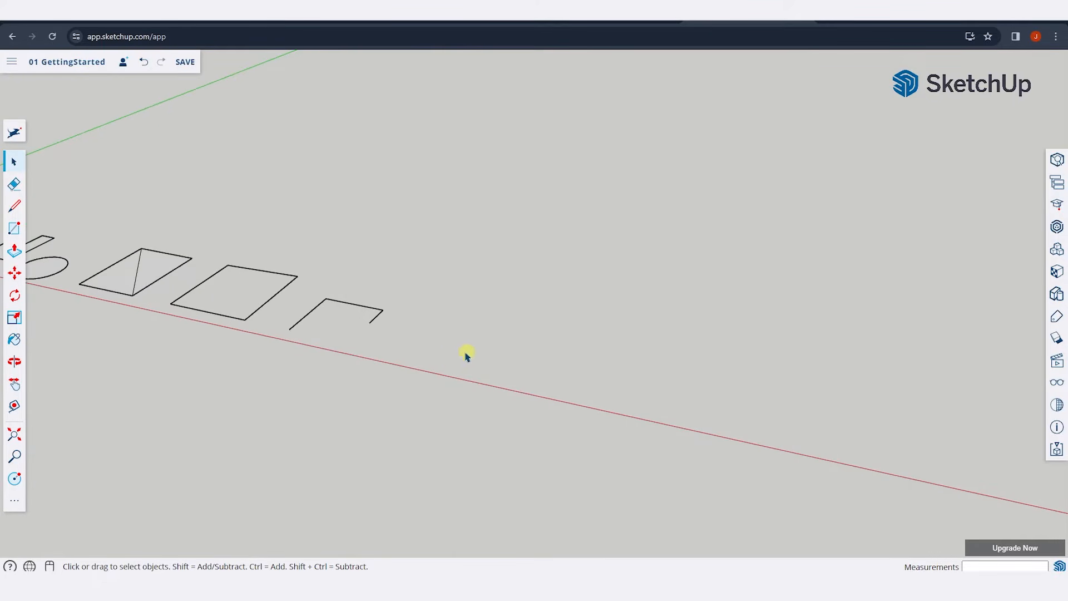
{"action": "key", "text": "r"}
{"action": "left_click", "coordinate": [420, 353]}
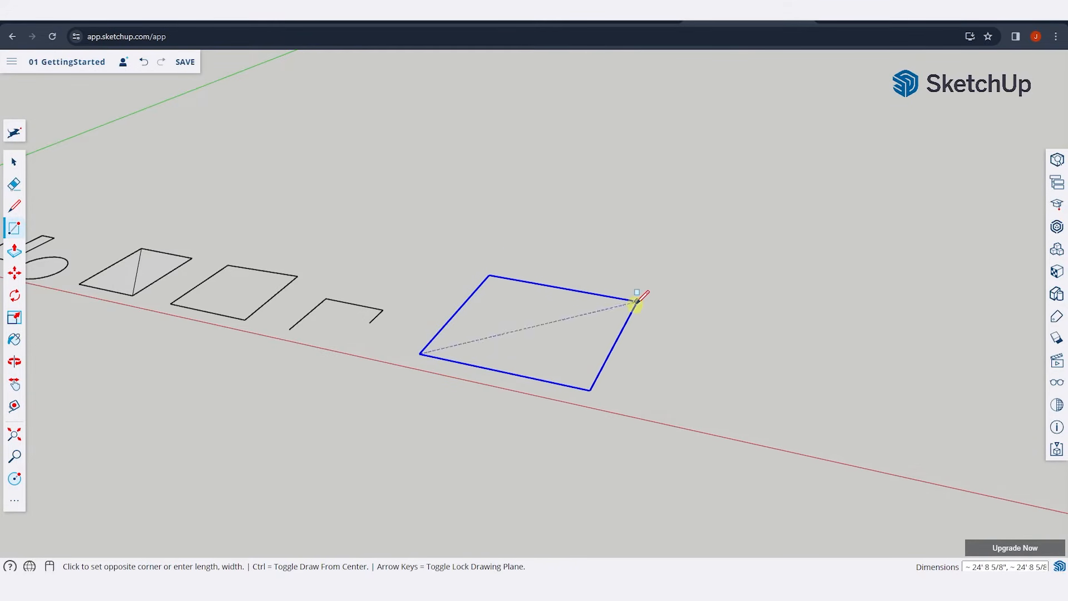
{"action": "left_click", "coordinate": [618, 301]}
{"action": "middle_click_drag", "start_coordinate": [552, 374], "coordinate": [539, 343]}
{"action": "key", "text": "space"}
{"action": "scroll", "coordinate": [540, 341], "scroll_direction": "down", "scroll_amount": 4}
{"action": "scroll", "coordinate": [589, 326], "scroll_direction": "up", "scroll_amount": 2}
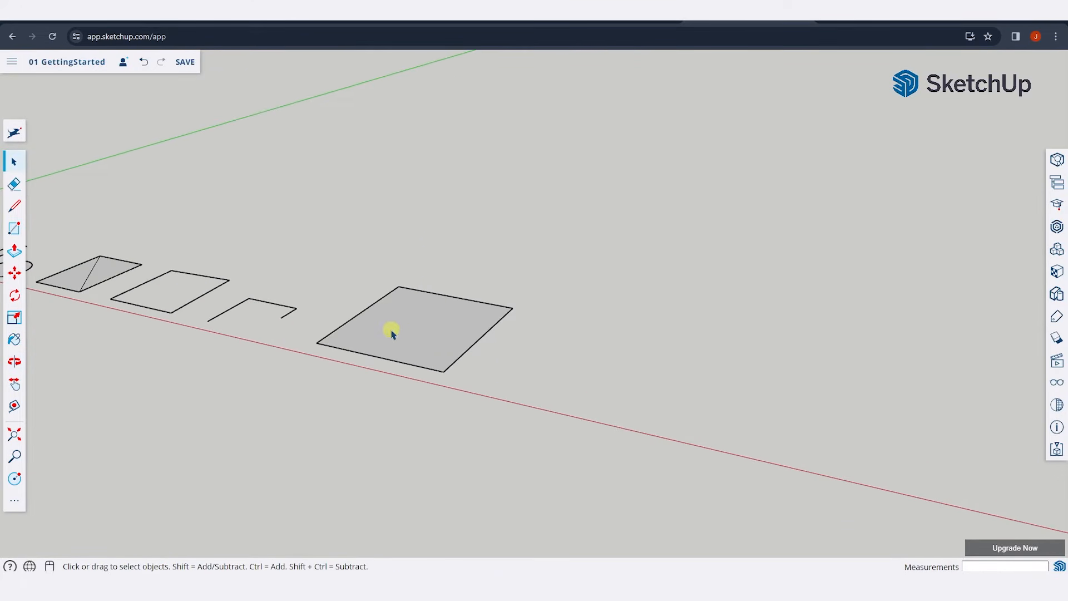
{"action": "key", "text": "l"}
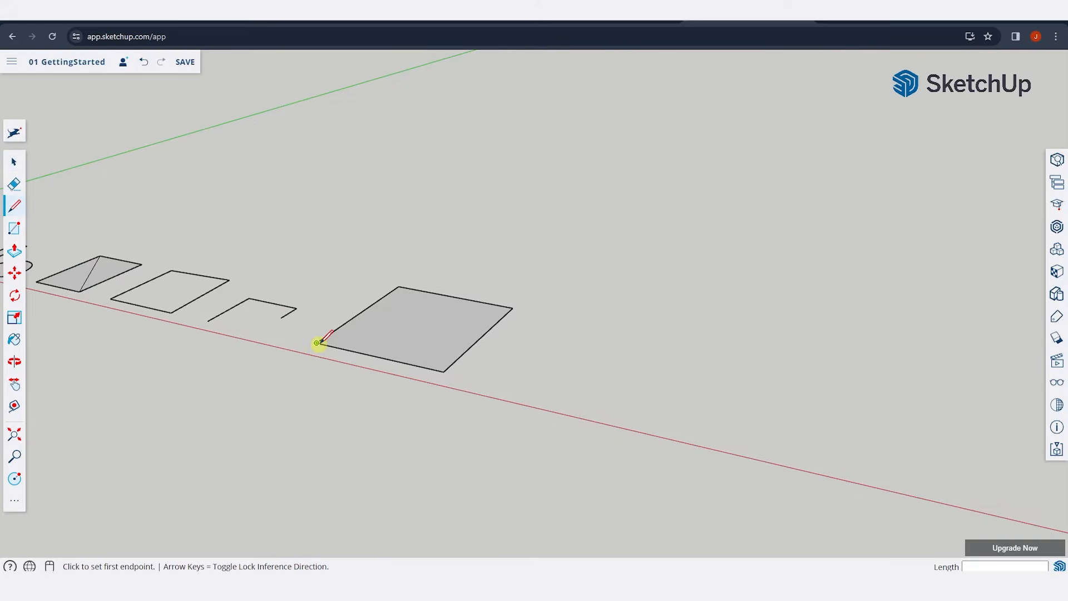
{"action": "left_click", "coordinate": [317, 343]}
{"action": "left_click", "coordinate": [311, 237]}
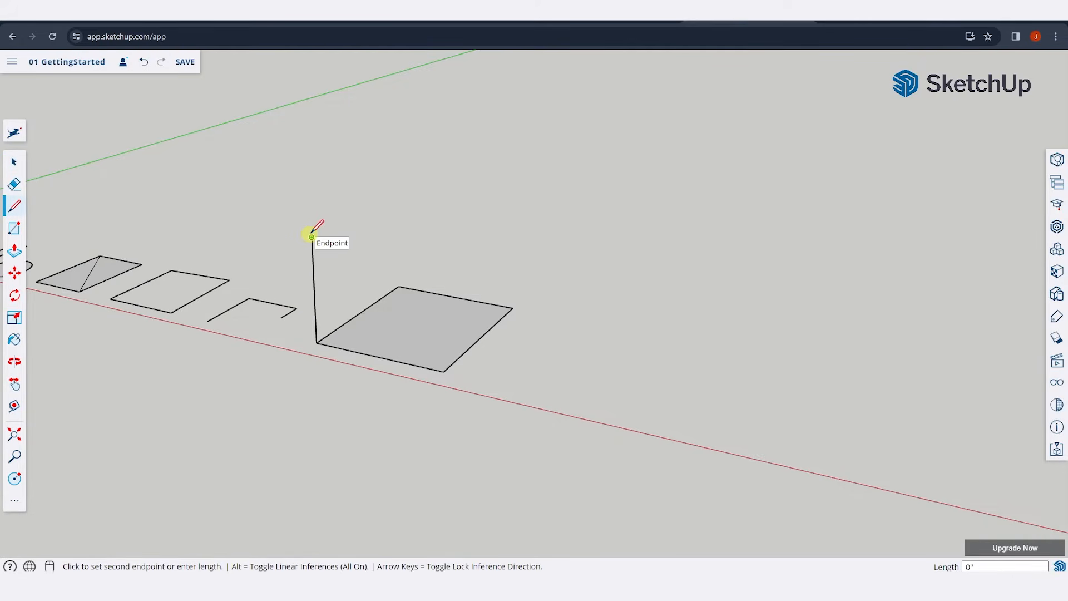
{"action": "key", "text": "Escape"}
Draw two vertical faces about 12' 11" high with the Line tool along the rectangle's left side and back edges
{"action": "left_click", "coordinate": [316, 343]}
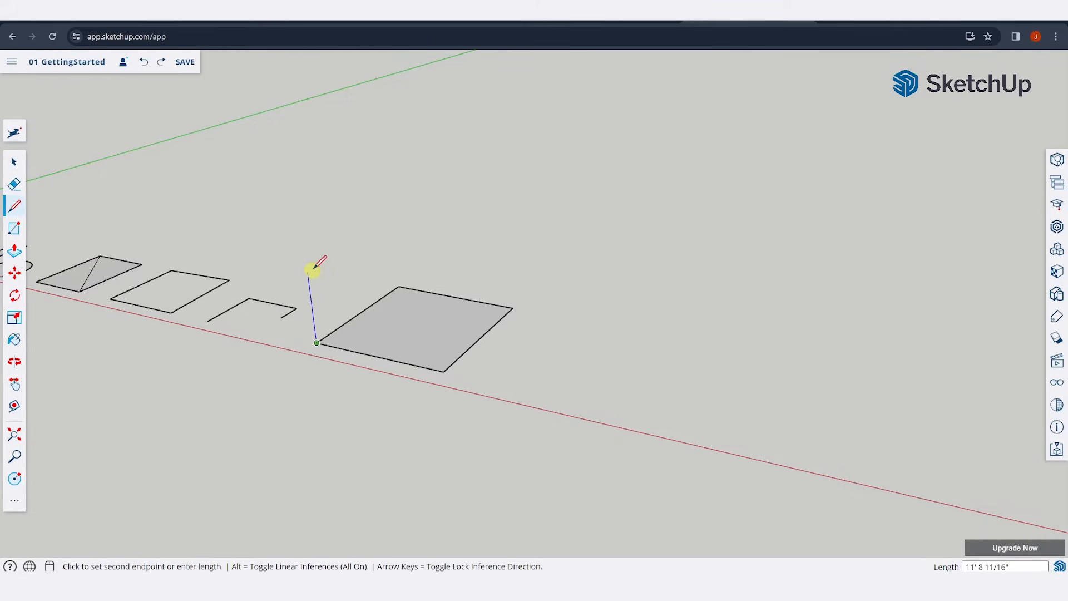
{"action": "left_click", "coordinate": [307, 264]}
{"action": "left_click", "coordinate": [398, 286]}
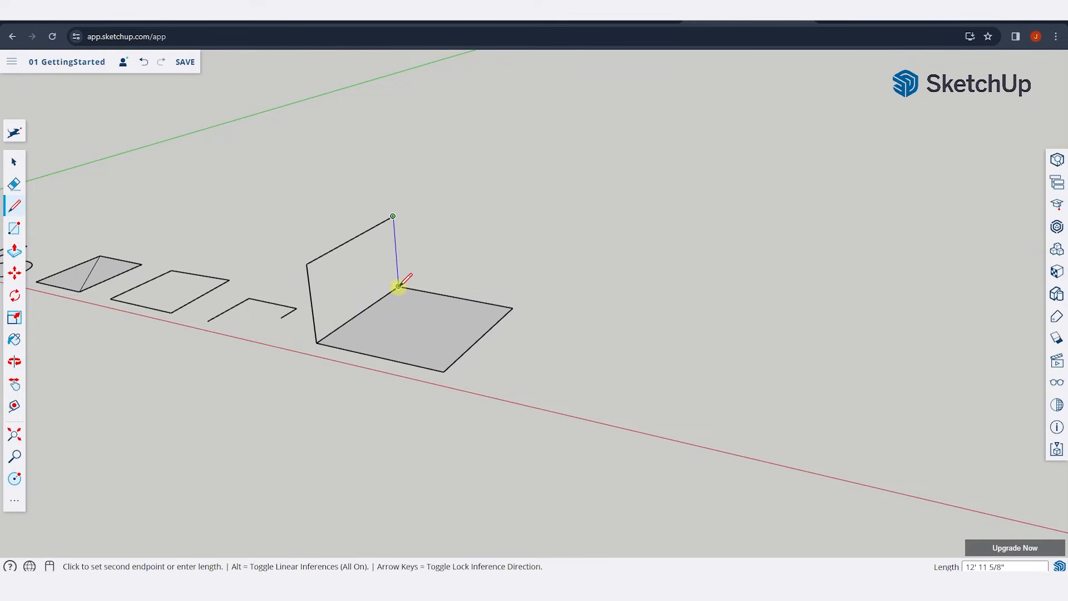
{"action": "left_click", "coordinate": [398, 286]}
{"action": "left_click", "coordinate": [392, 216]}
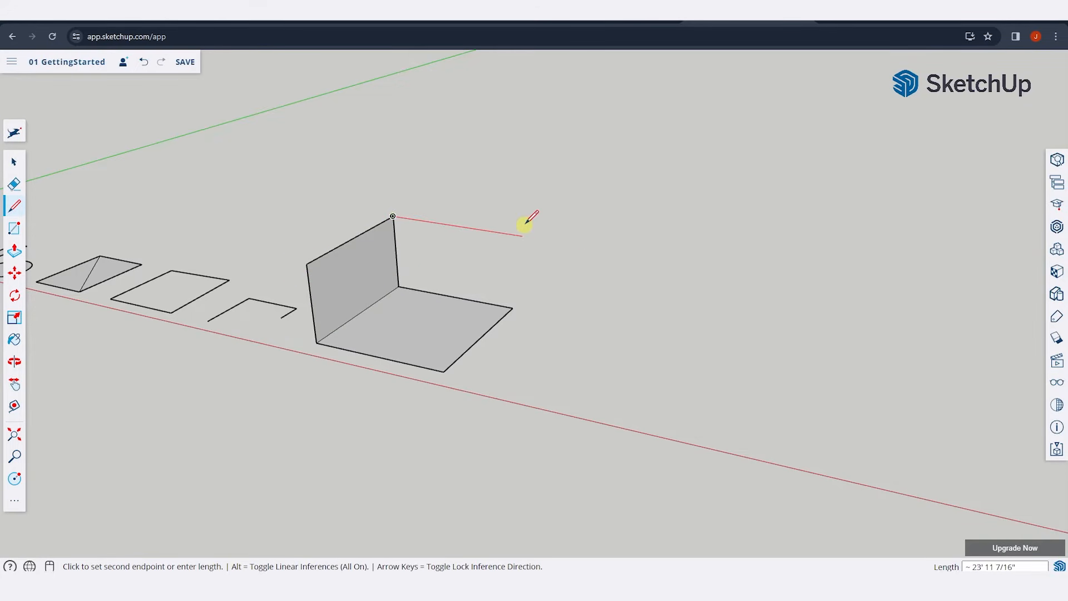
{"action": "left_click", "coordinate": [511, 307]}
{"action": "left_click", "coordinate": [511, 307]}
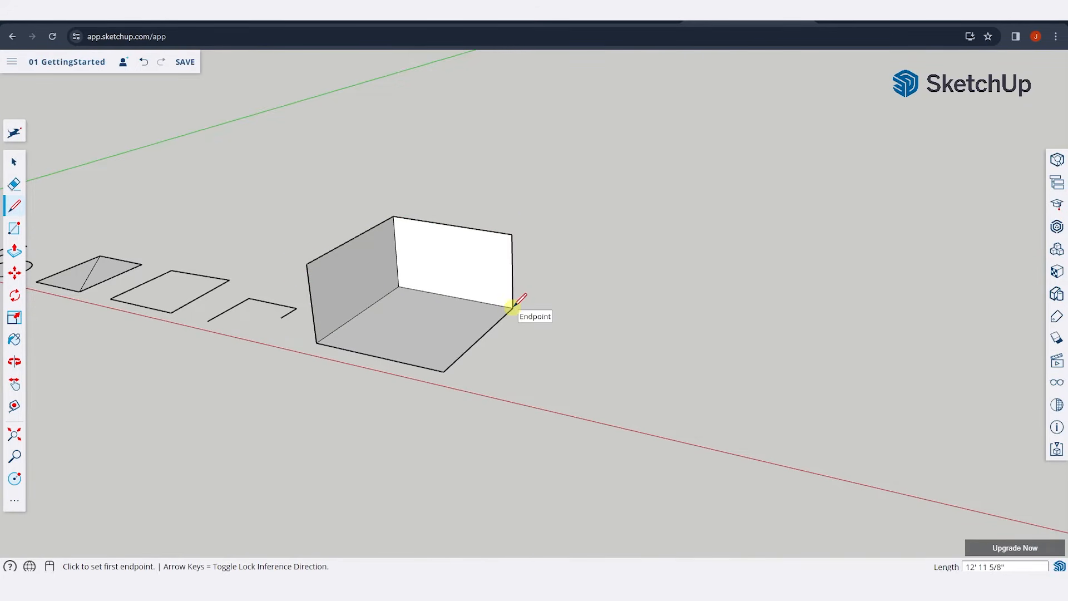
Erase the edges of both vertical faces, leaving only the flat rectangle
{"action": "key", "text": "e"}
{"action": "left_click_drag", "start_coordinate": [485, 242], "coordinate": [524, 238]}
{"action": "left_click_drag", "start_coordinate": [406, 231], "coordinate": [350, 218]}
{"action": "left_click_drag", "start_coordinate": [299, 268], "coordinate": [318, 277]}
{"action": "key", "text": "space"}
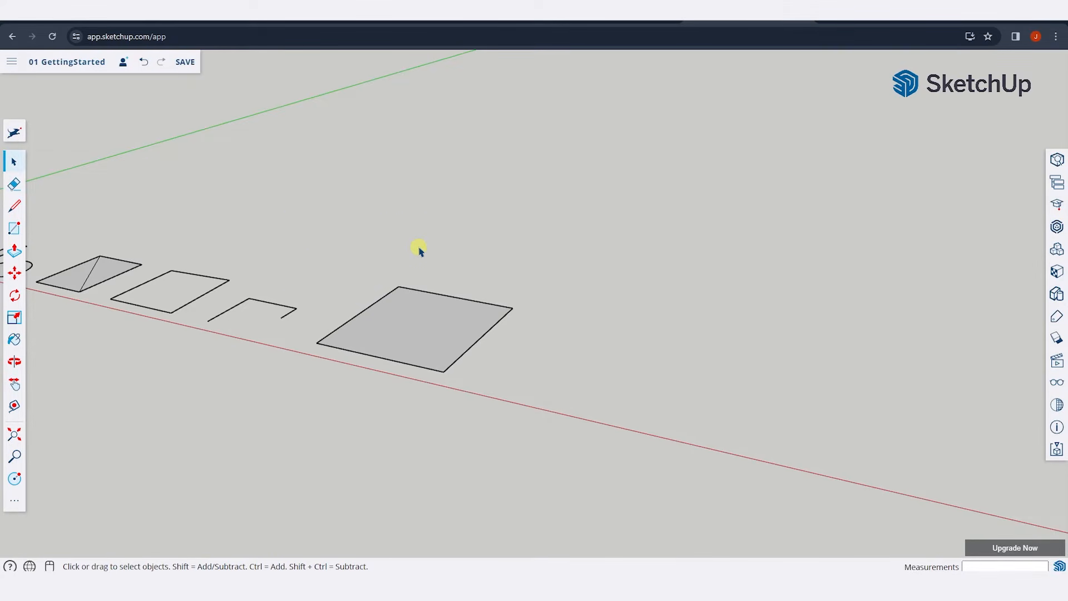
Push/Pull the rectangle upward about 24' 3" to form a box
{"action": "left_click", "coordinate": [15, 253]}
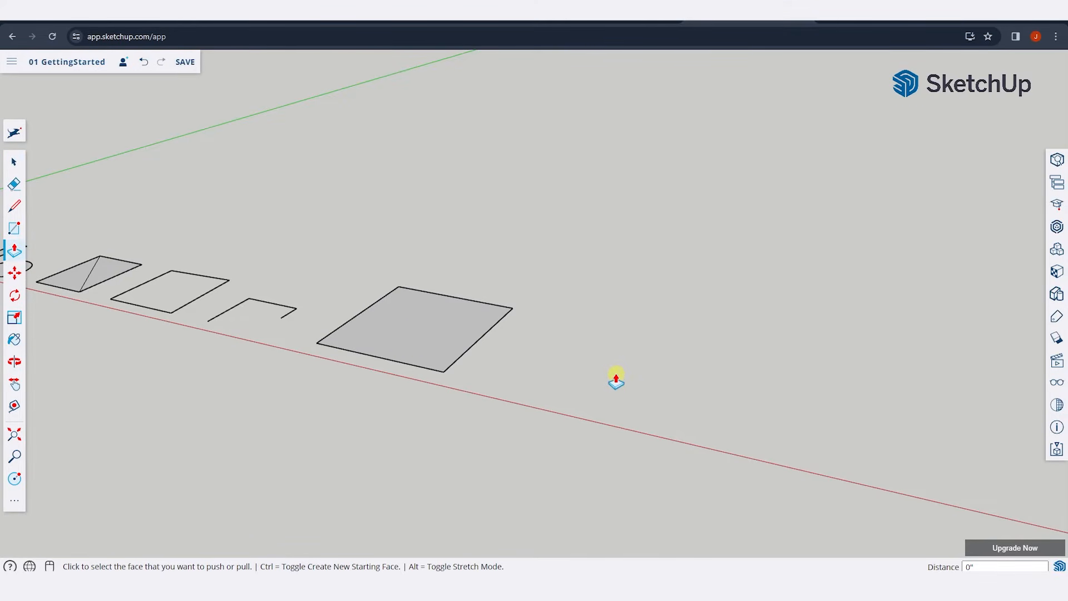
{"action": "left_click", "coordinate": [431, 347]}
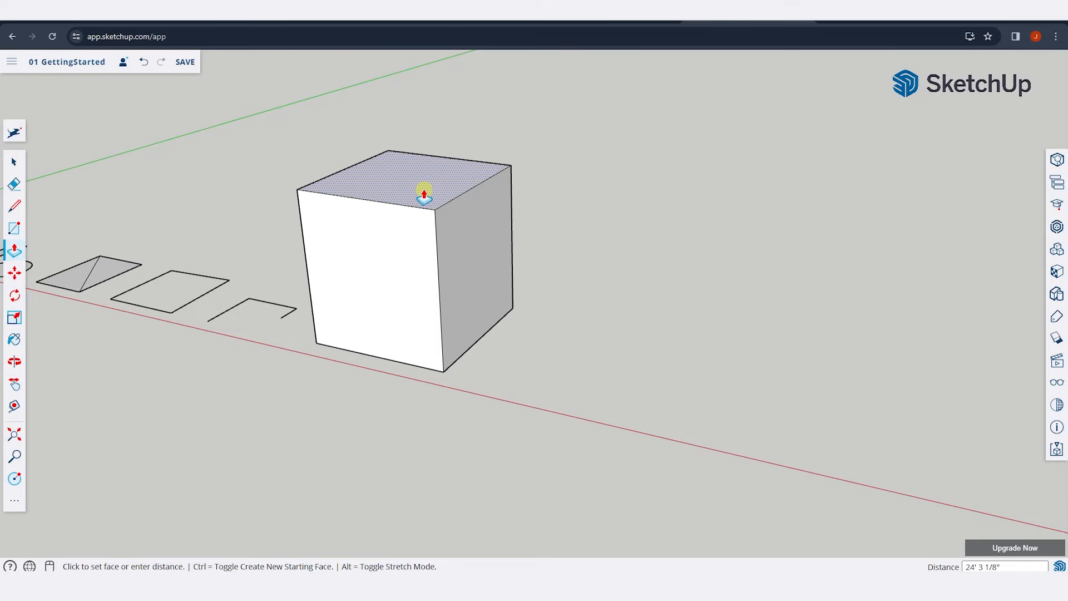
{"action": "left_click", "coordinate": [423, 195]}
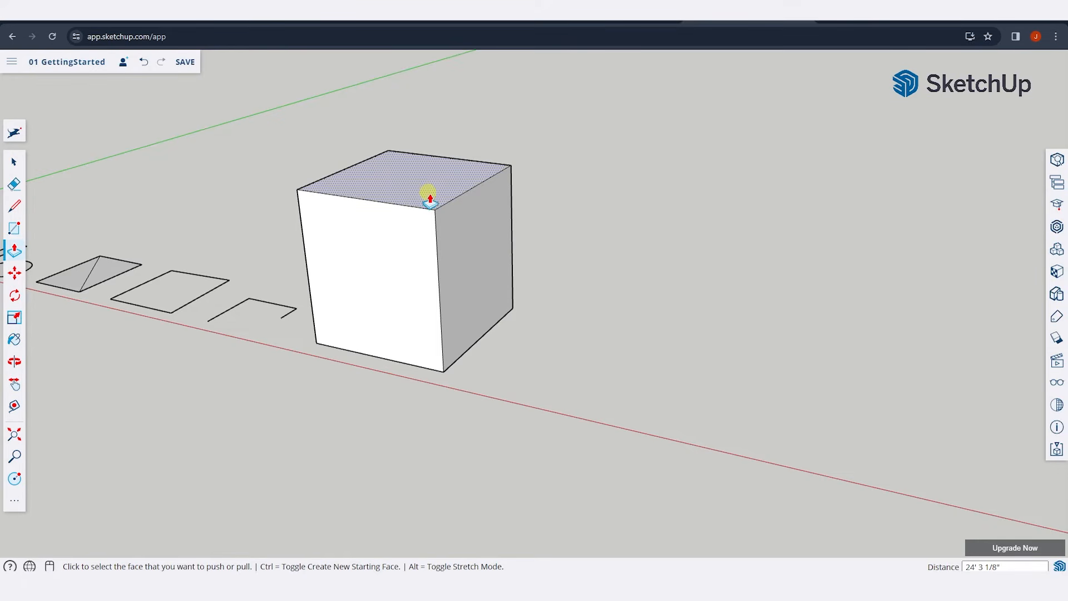
{"action": "scroll", "coordinate": [351, 219], "scroll_direction": "down", "scroll_amount": 2}
{"action": "scroll", "coordinate": [567, 282], "scroll_direction": "up", "scroll_amount": 1}
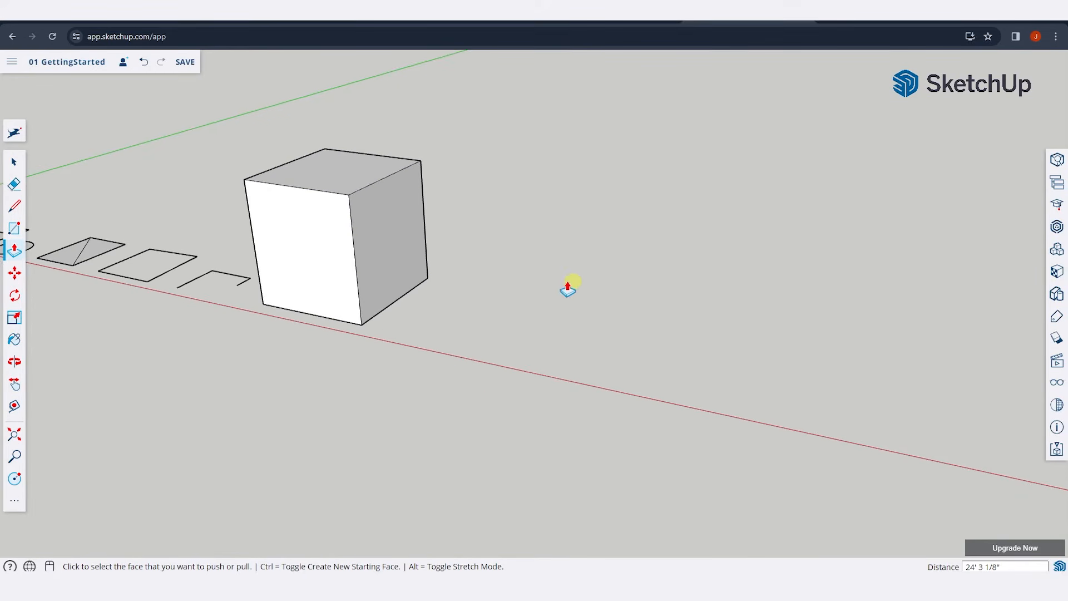
{"action": "key", "text": "space"}
Draw a circle with a radius of about 8' 6" on the ground beside the box
{"action": "key", "text": "c"}
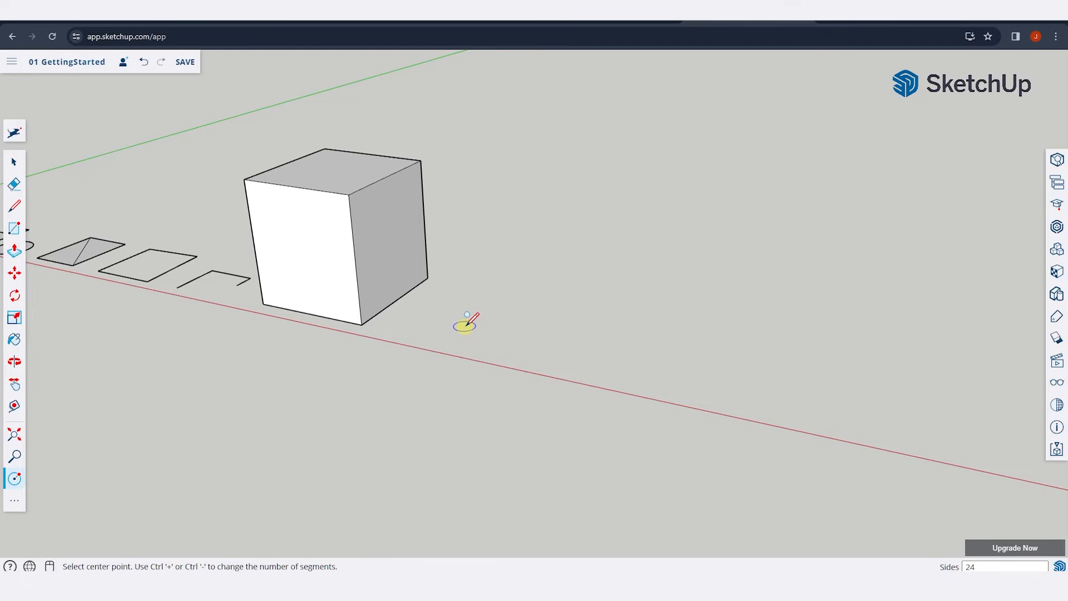
{"action": "left_click", "coordinate": [477, 323]}
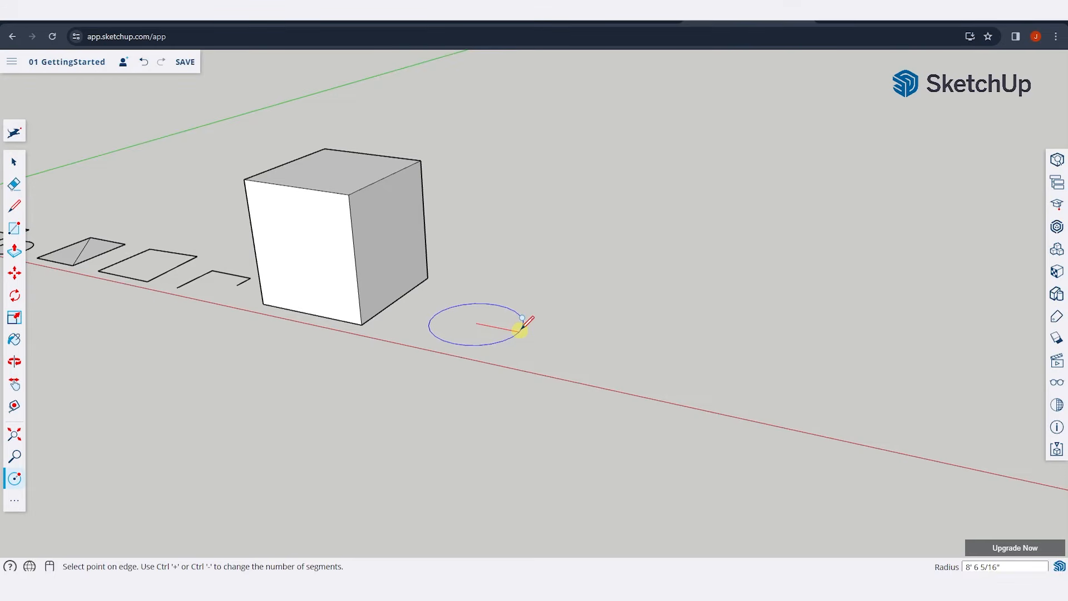
{"action": "left_click", "coordinate": [522, 328]}
{"action": "key", "text": "space"}
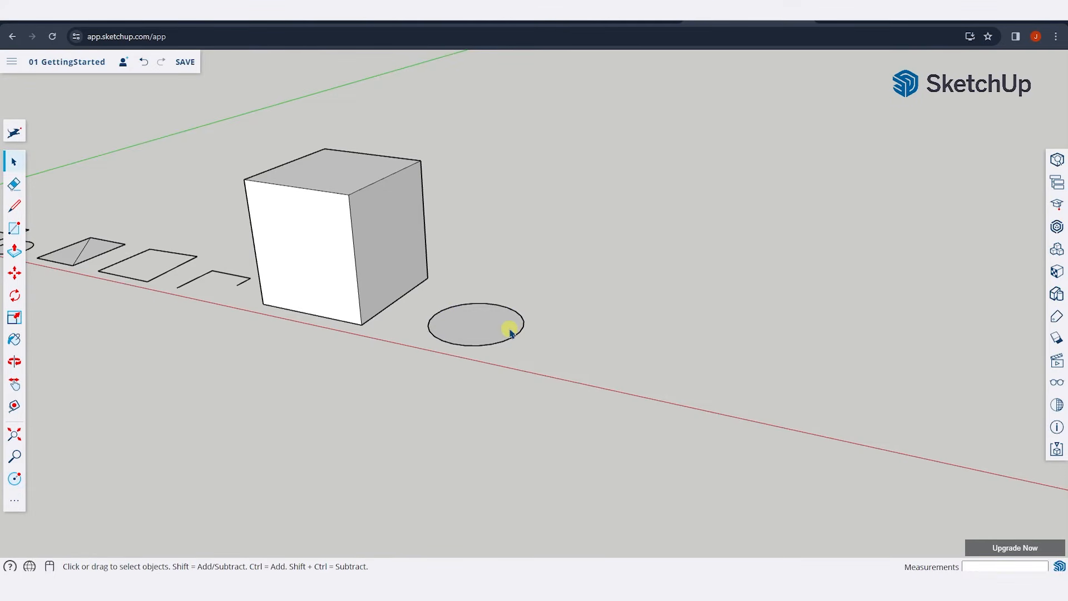
Push/Pull the circle up into a cylinder as tall as the box, using the box's top corner as the height reference
{"action": "key", "text": "p"}
{"action": "left_click", "coordinate": [477, 322]}
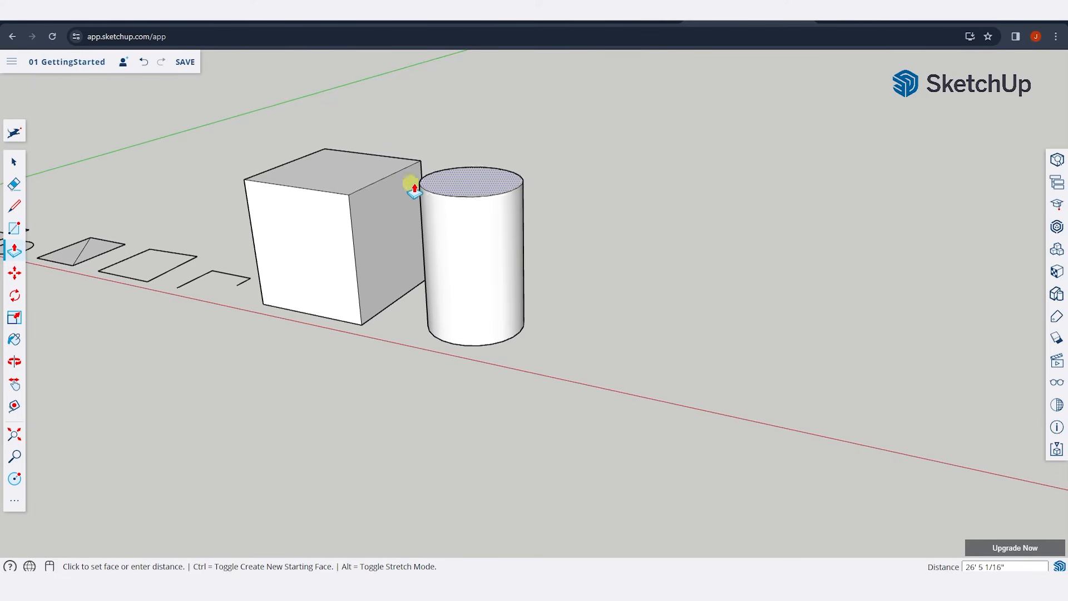
{"action": "left_click", "coordinate": [351, 200]}
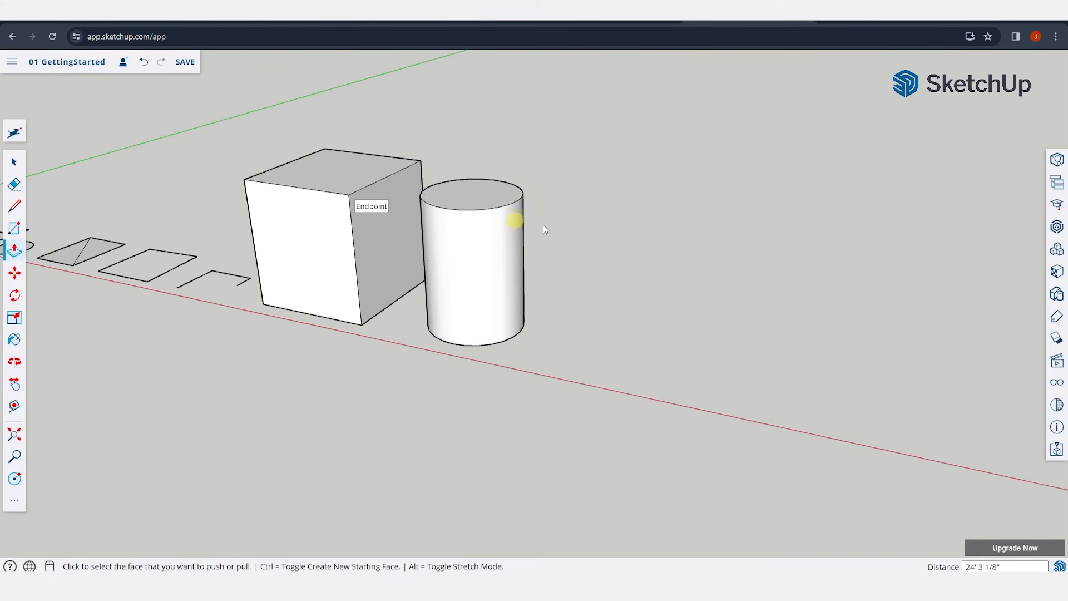
{"action": "key", "text": "space"}
{"action": "scroll", "coordinate": [731, 253], "scroll_direction": "down", "scroll_amount": 2}
{"action": "scroll", "coordinate": [731, 253], "scroll_direction": "down", "scroll_amount": 3}
{"action": "scroll", "coordinate": [584, 224], "scroll_direction": "up", "scroll_amount": 4}
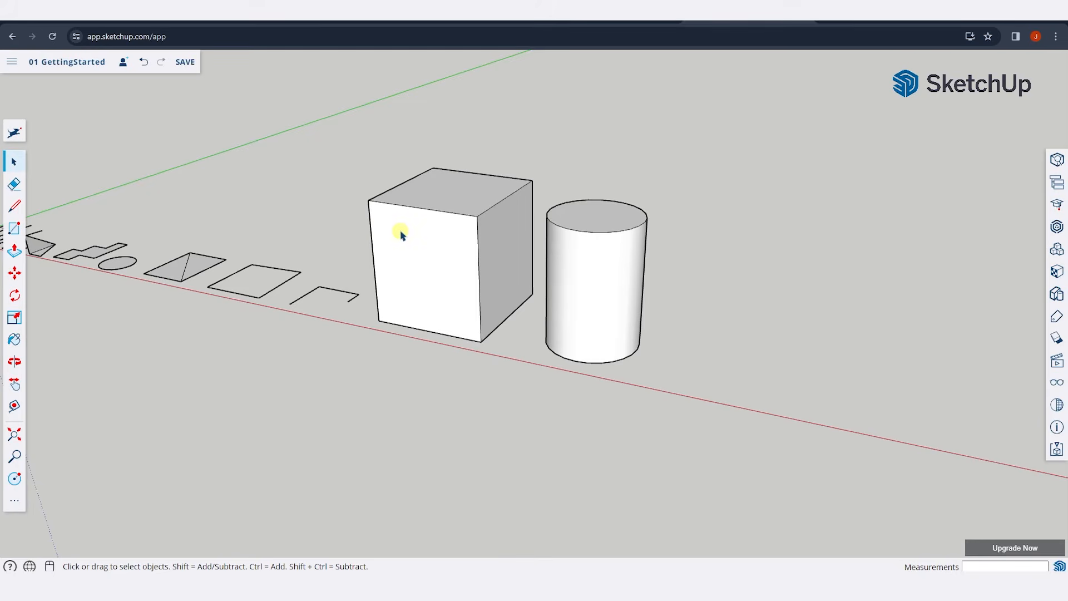
Draw an arc across the upper corner of the box's front face, tangent to the face's top and side edges
{"action": "scroll", "coordinate": [639, 239], "scroll_direction": "up", "scroll_amount": 4}
{"action": "middle_click_drag", "start_coordinate": [419, 255], "coordinate": [434, 235]}
{"action": "key", "text": "a"}
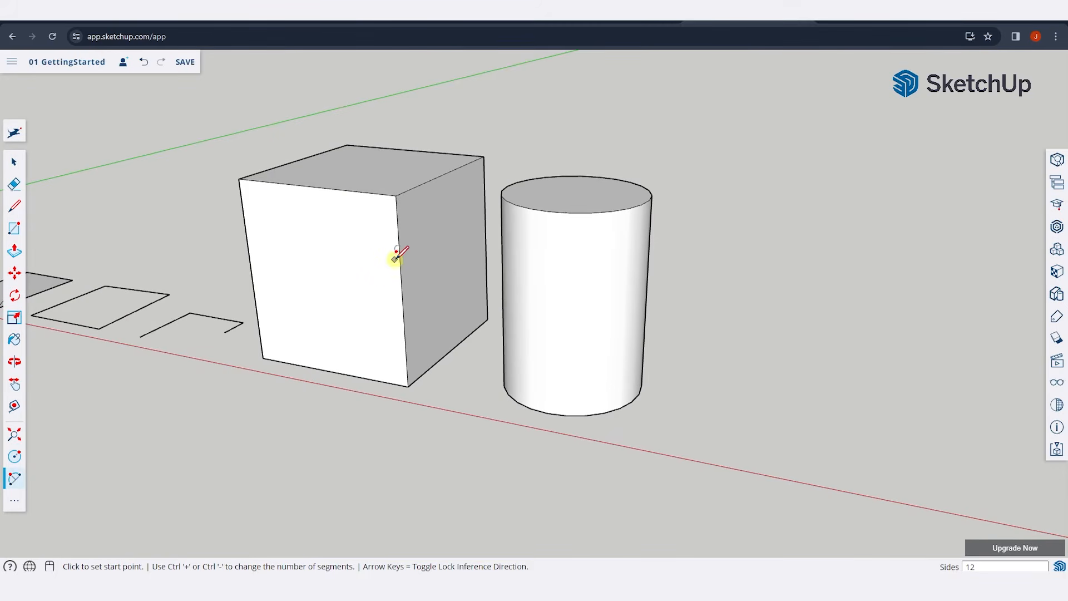
{"action": "left_click", "coordinate": [341, 190]}
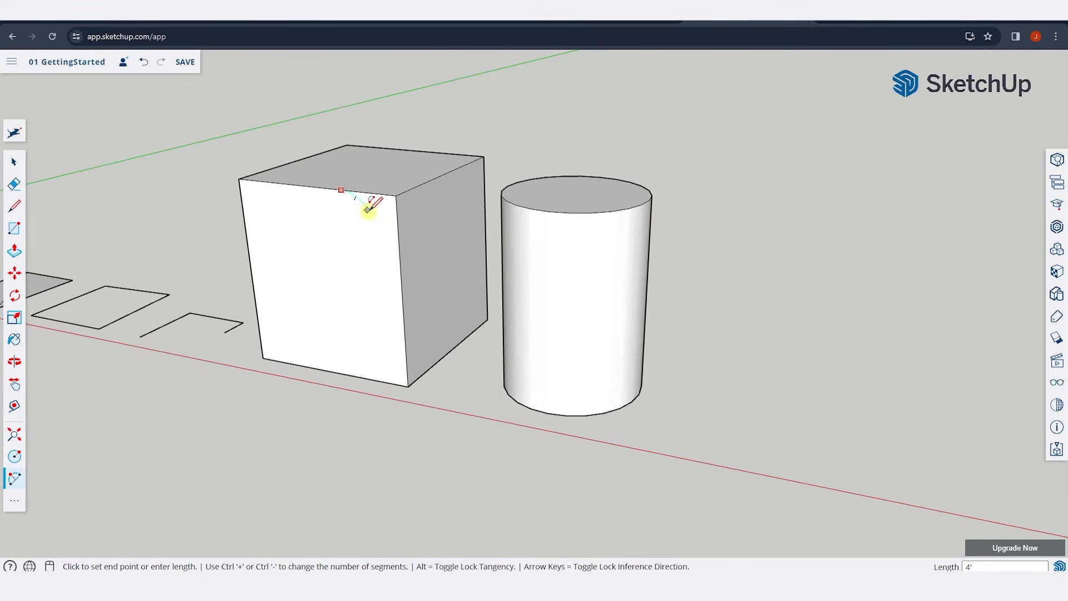
{"action": "left_click", "coordinate": [400, 257]}
{"action": "left_click", "coordinate": [399, 256]}
{"action": "key", "text": "space"}
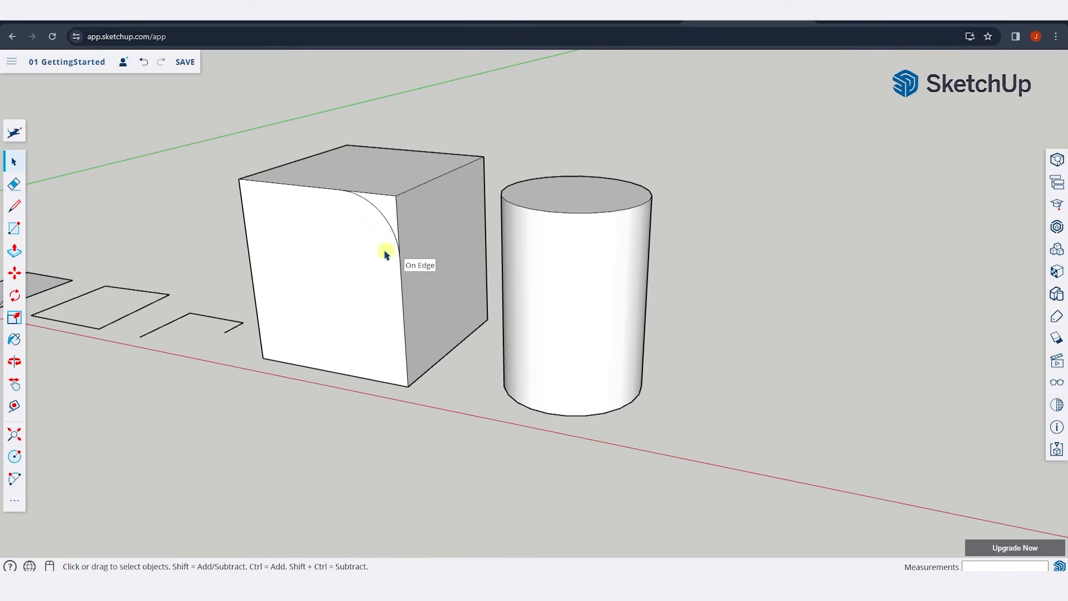
Push/Pull the corner face outside the arc back about 23' 4" through the box to round its upper edge
{"action": "left_click", "coordinate": [369, 246]}
{"action": "left_click", "coordinate": [384, 206]}
{"action": "left_click", "coordinate": [364, 238]}
{"action": "left_click", "coordinate": [384, 206]}
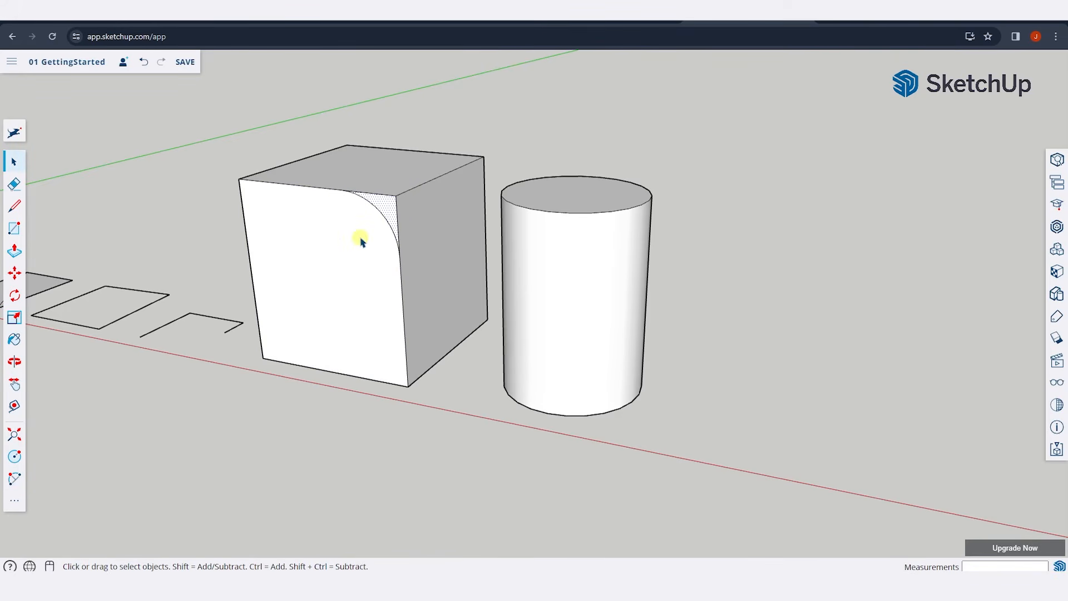
{"action": "left_click", "coordinate": [361, 241]}
{"action": "left_click", "coordinate": [390, 208]}
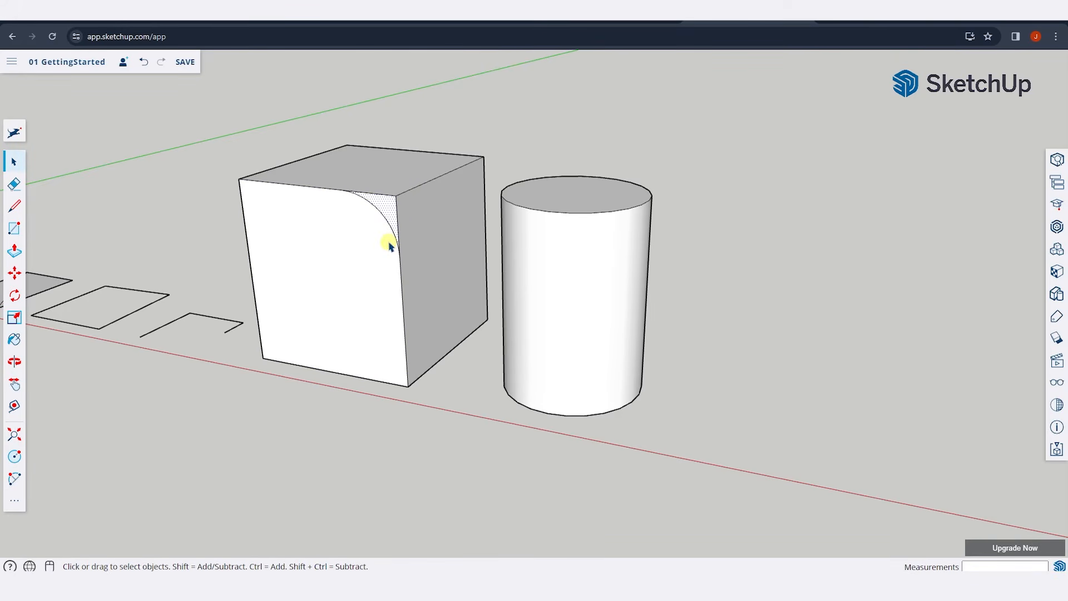
{"action": "key", "text": "p"}
{"action": "left_click", "coordinate": [401, 215]}
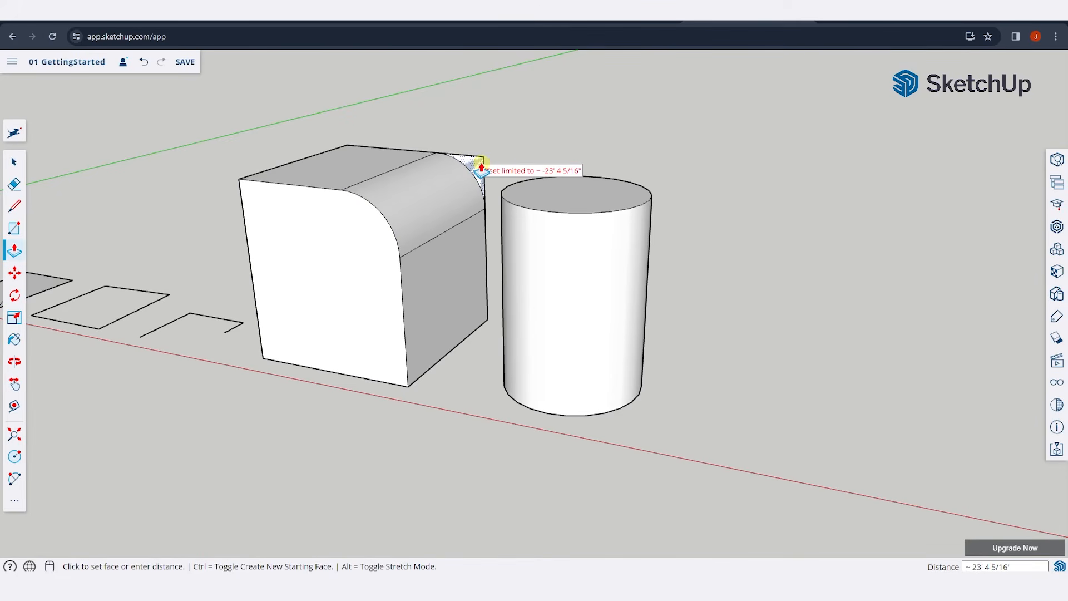
{"action": "left_click", "coordinate": [484, 161]}
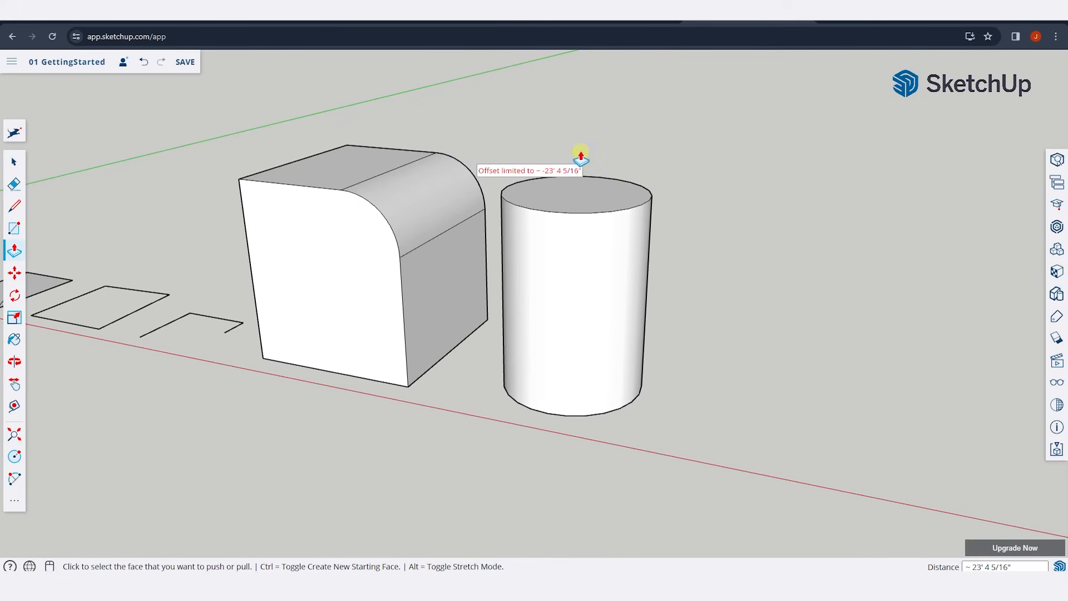
{"action": "middle_click_drag", "start_coordinate": [579, 151], "coordinate": [422, 251]}
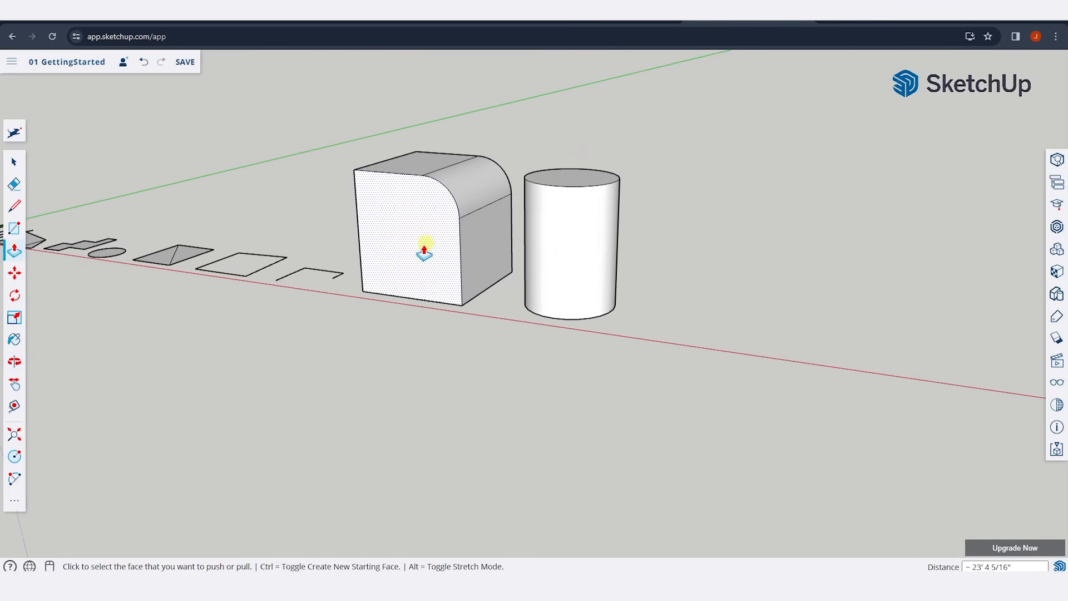
{"action": "scroll", "coordinate": [413, 248], "scroll_direction": "up", "scroll_amount": 2}
{"action": "key", "text": "space"}
{"action": "key", "text": "r"}
{"action": "left_click", "coordinate": [370, 305]}
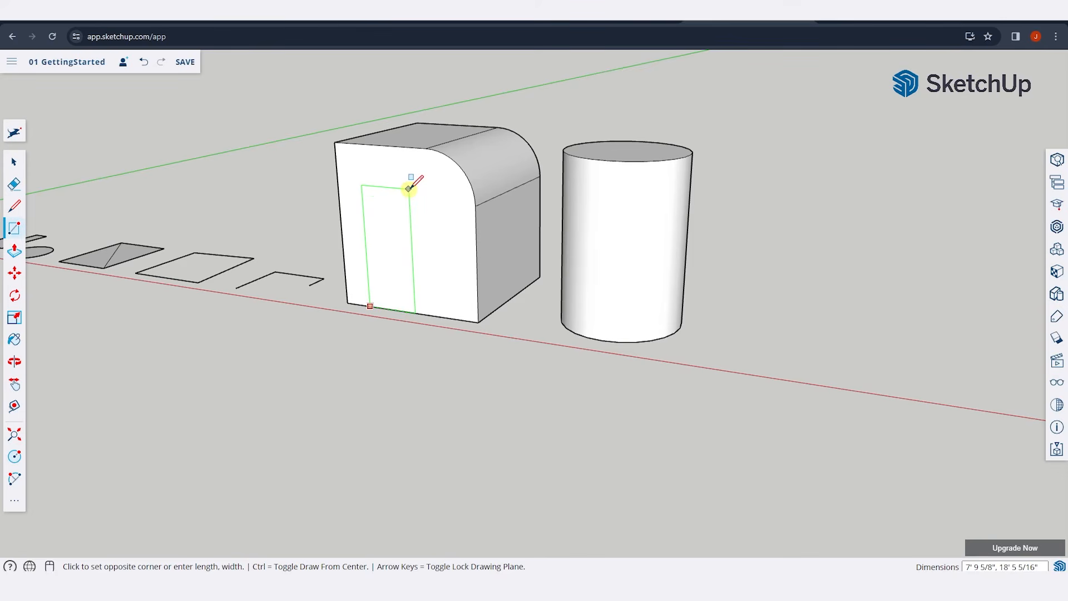
{"action": "key", "text": "space"}
Draw a rectangle about 9' 3" wide and 20' 4" high on the box's front face, rising from its bottom edge
{"action": "key", "text": "r"}
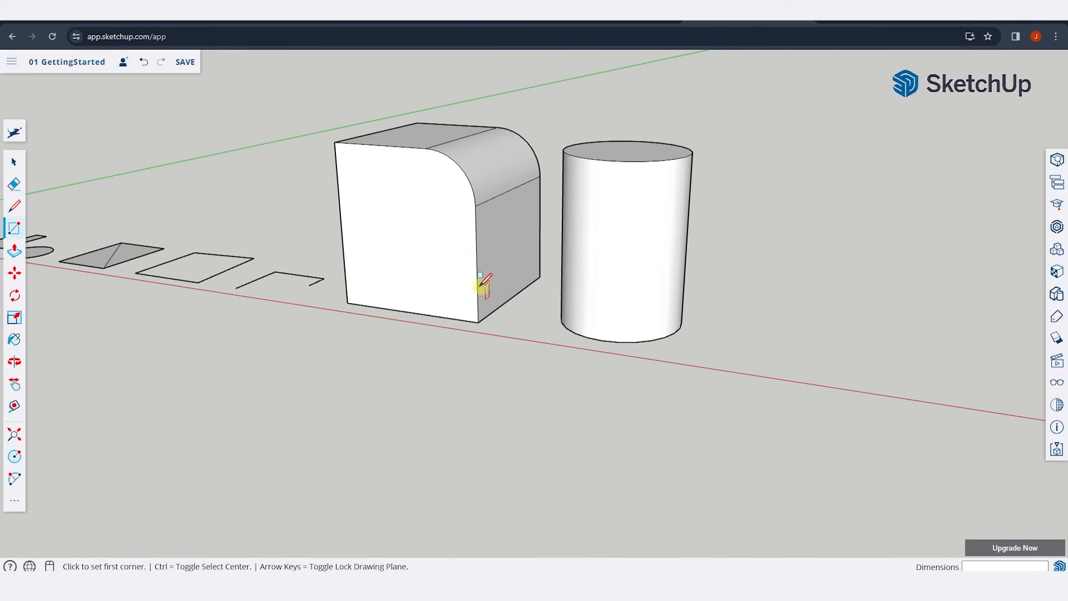
{"action": "left_click", "coordinate": [366, 304]}
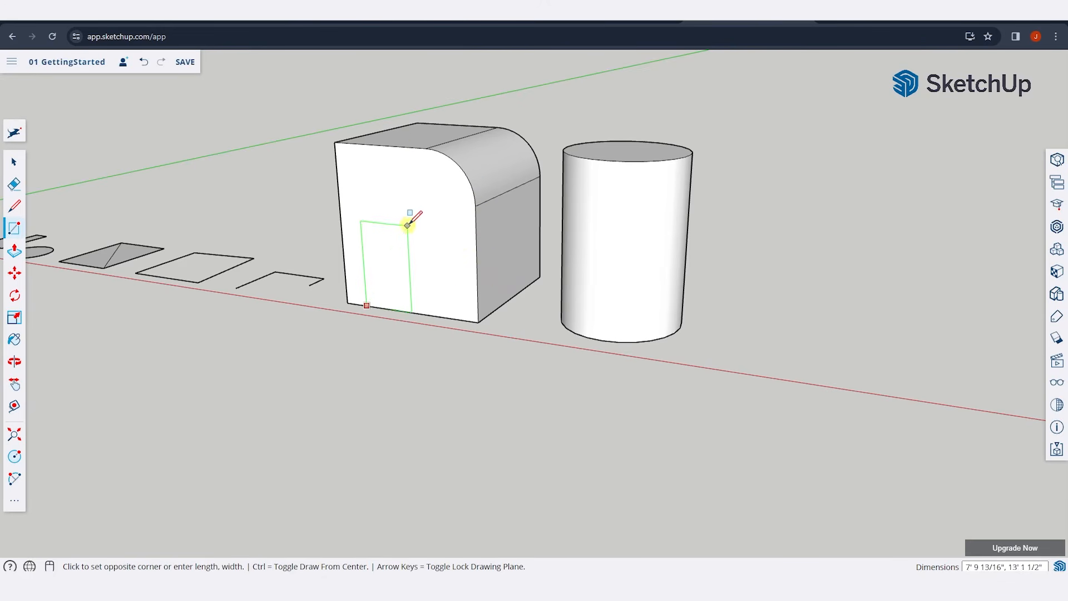
{"action": "left_click", "coordinate": [414, 177]}
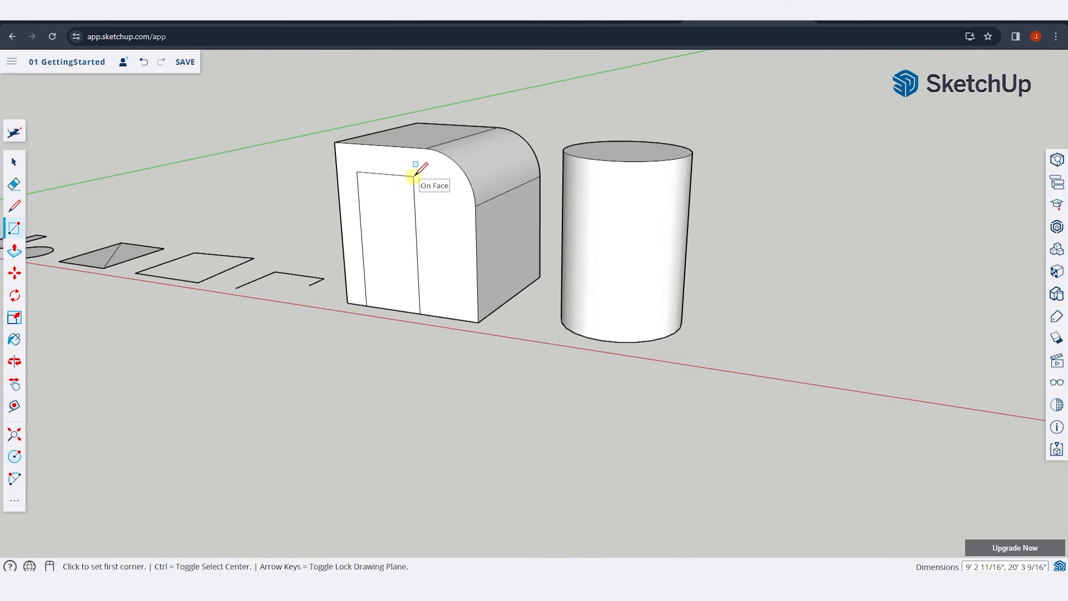
{"action": "key", "text": "space"}
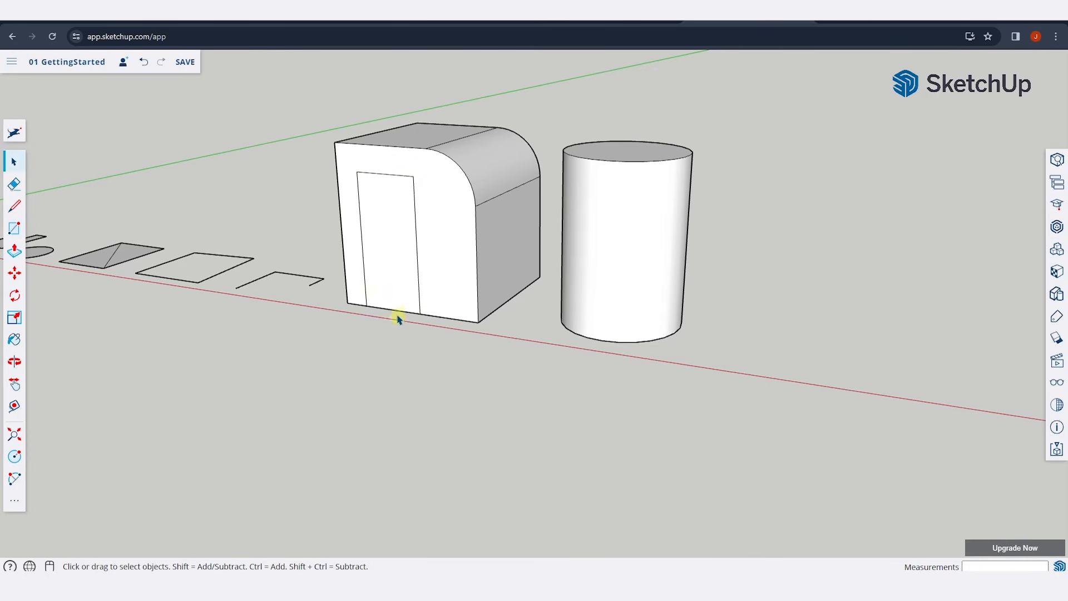
Push/Pull the door-shaped rectangle about 23' 4" through the box, using the back top corner as the depth reference
{"action": "key", "text": "p"}
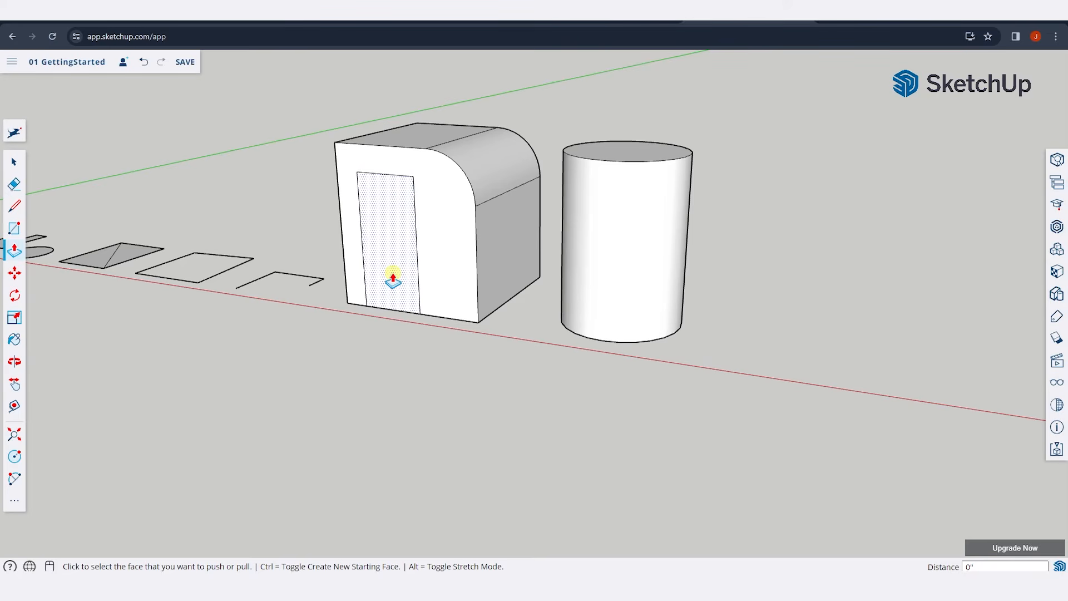
{"action": "left_click", "coordinate": [393, 278]}
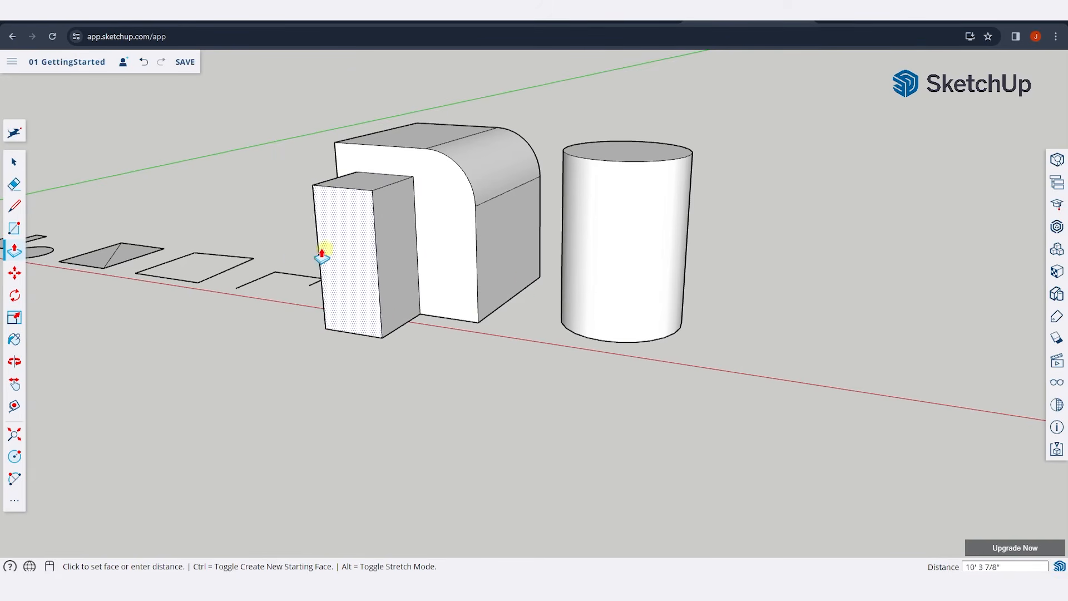
{"action": "middle_click_drag", "start_coordinate": [290, 262], "coordinate": [1045, 294]}
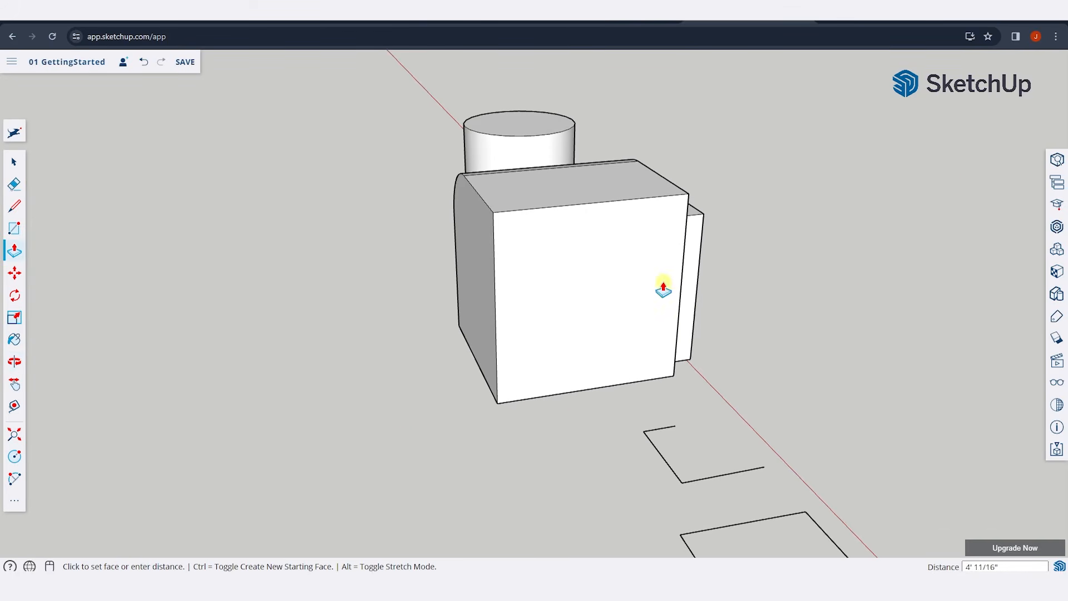
{"action": "middle_click_drag", "start_coordinate": [691, 282], "coordinate": [253, 244]}
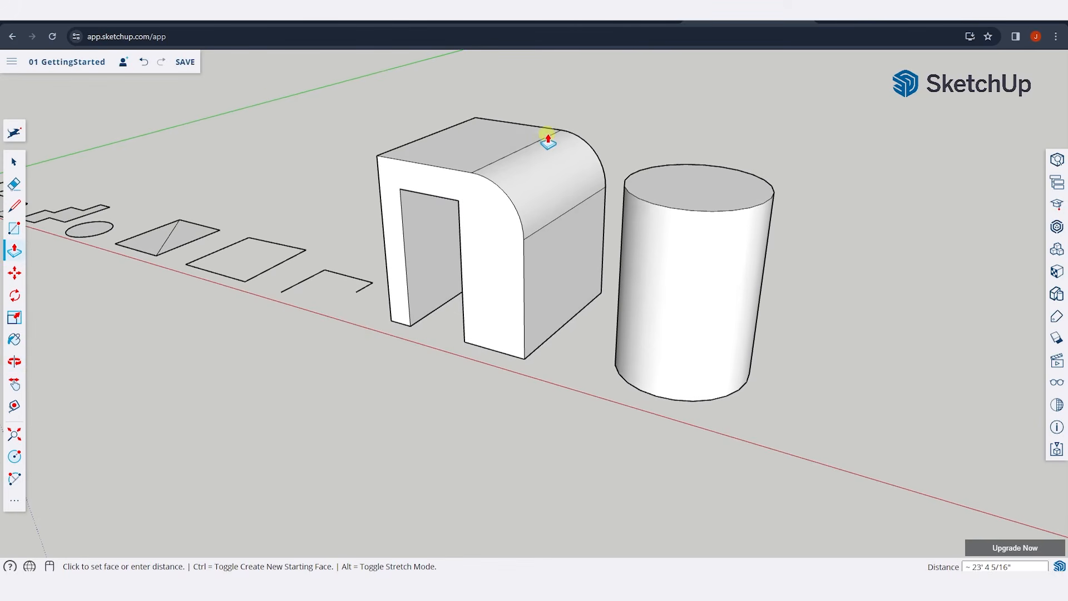
{"action": "left_click", "coordinate": [474, 119]}
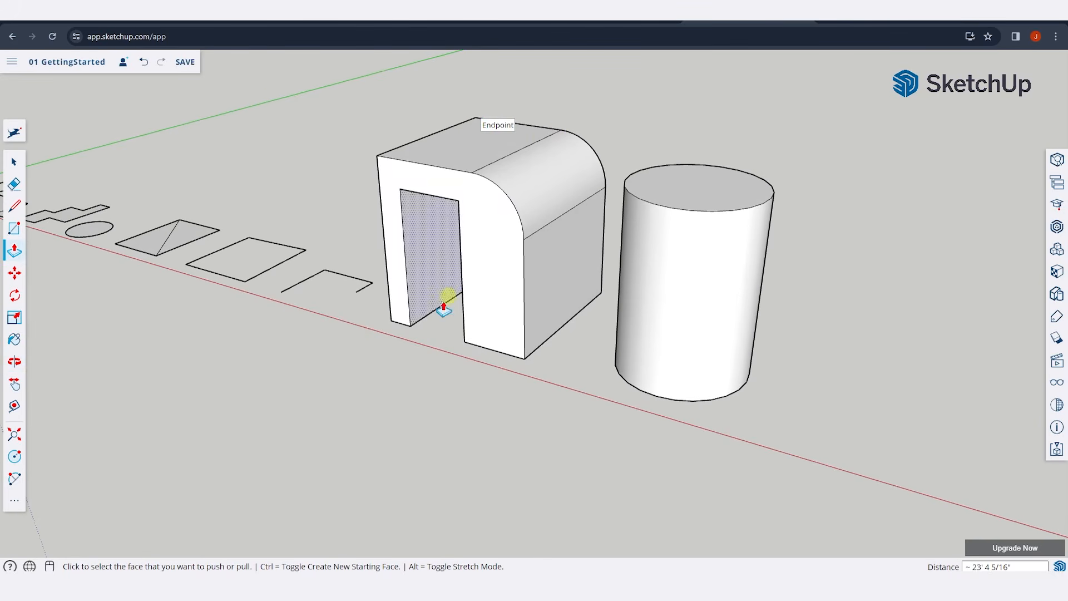
Draw a rectangle of about 6' 6" by 5' 5" on the outer side wall, near its vertical edge beside the doorway
{"action": "middle_click_drag", "start_coordinate": [312, 333], "coordinate": [1062, 306]}
{"action": "middle_click_drag", "start_coordinate": [782, 325], "coordinate": [482, 206]}
{"action": "mouse_move", "coordinate": [615, 286]}
{"action": "middle_mouse_down"}
{"action": "mouse_move", "coordinate": [643, 279]}
{"action": "mouse_move", "coordinate": [618, 272]}
{"action": "middle_mouse_up"}
{"action": "key", "text": "space"}
{"action": "left_click", "coordinate": [528, 228]}
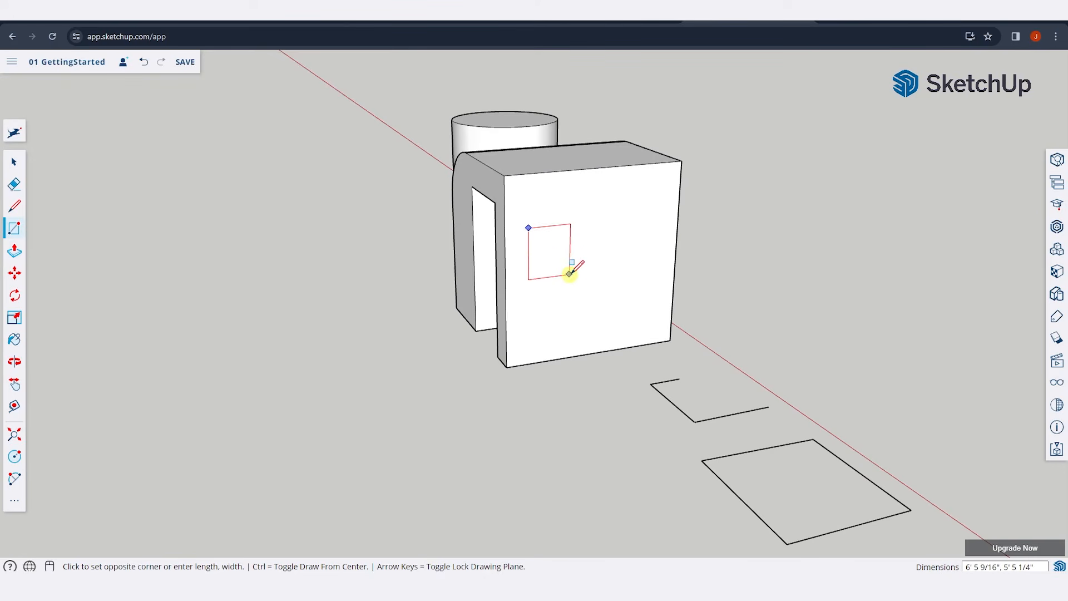
{"action": "left_click", "coordinate": [570, 273]}
{"action": "key", "text": "space"}
Push/Pull the side-wall rectangle inward about 3' 5" to cut a window, using the doorway's bottom inner corner as the depth reference
{"action": "key", "text": "p"}
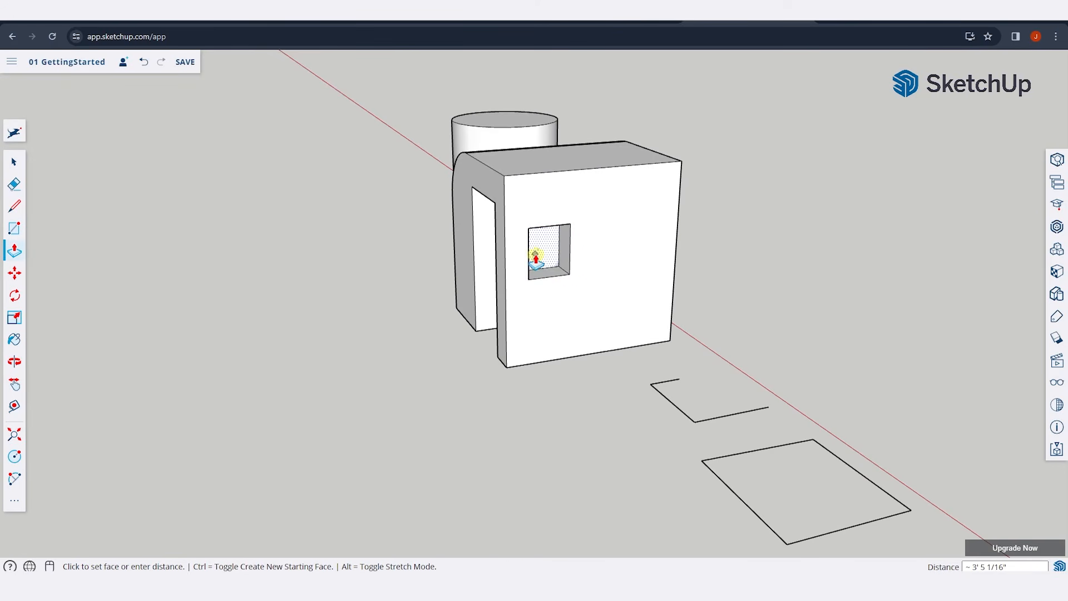
{"action": "left_click", "coordinate": [528, 258]}
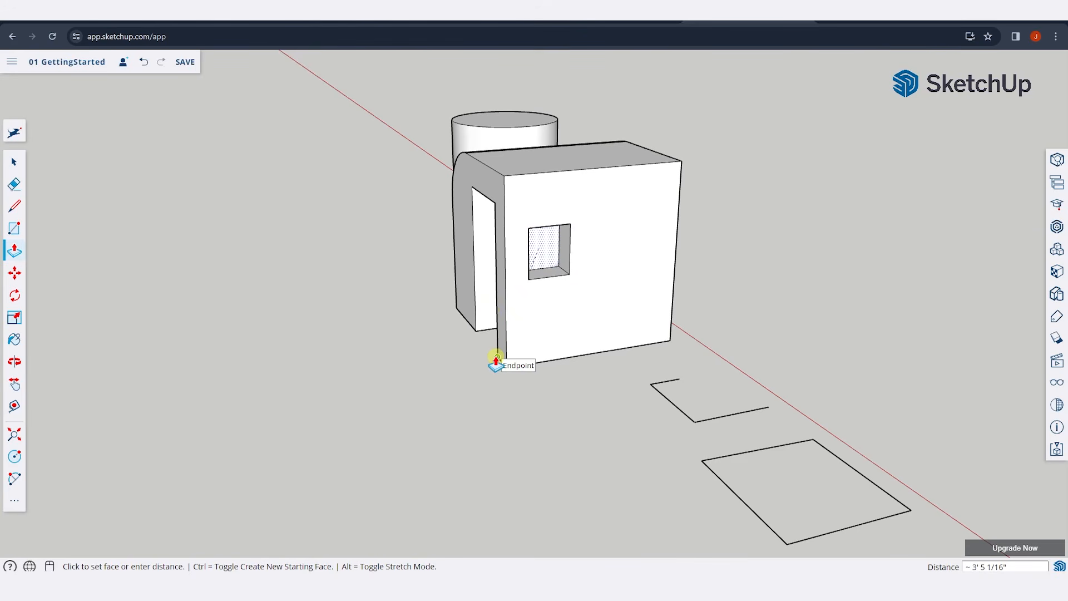
{"action": "left_click", "coordinate": [496, 358]}
{"action": "key", "text": "space"}
Draw a circle beside the window and Push/Pull it inward about 3' 5" to cut a round opening through the wall
{"action": "middle_click_drag", "start_coordinate": [637, 293], "coordinate": [600, 257]}
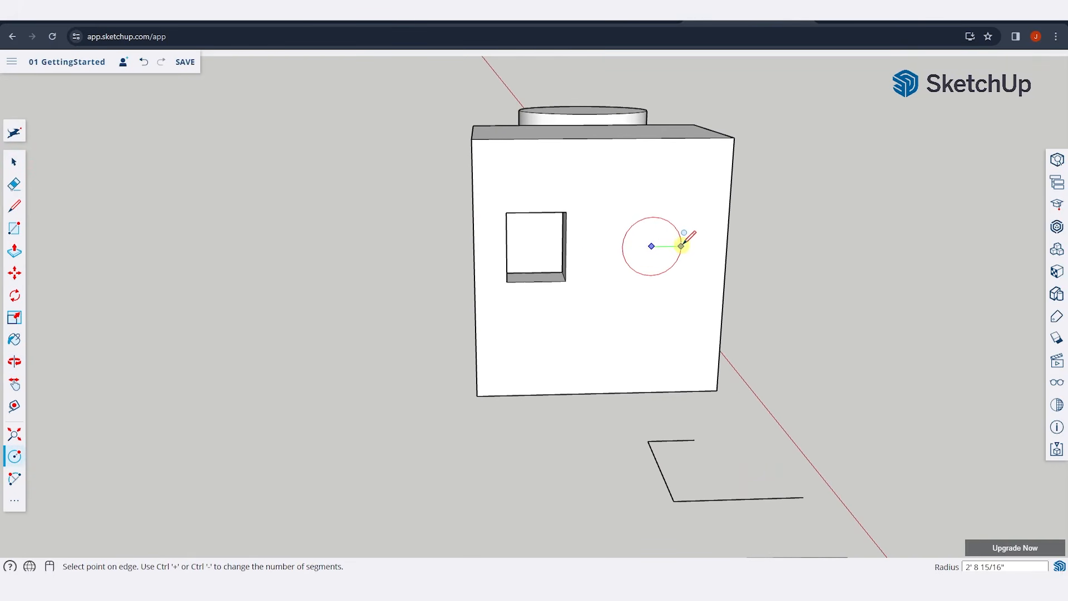
{"action": "key", "text": "p"}
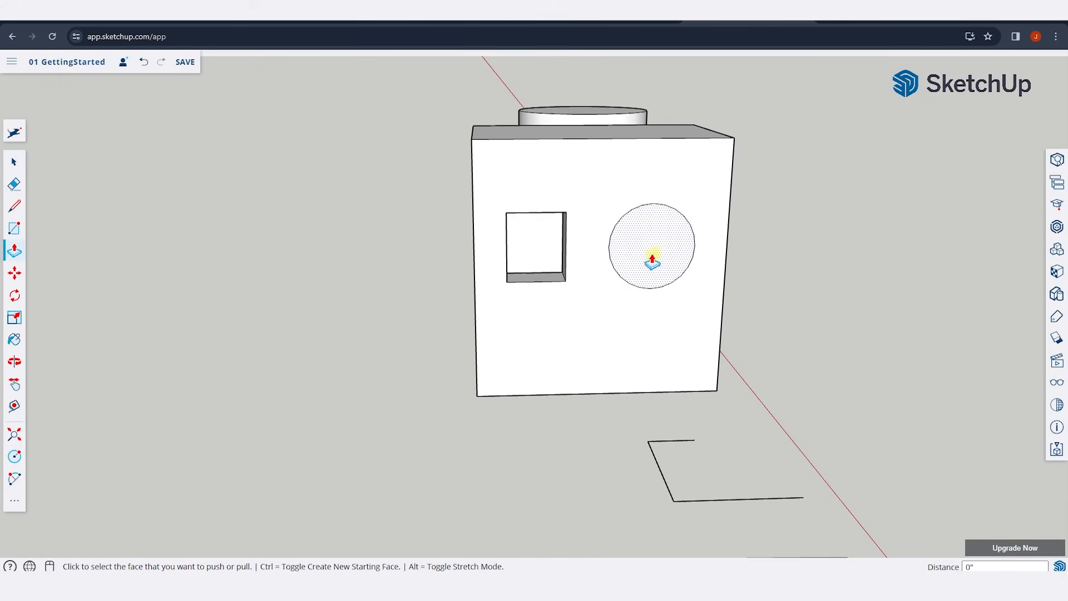
{"action": "left_click", "coordinate": [646, 246]}
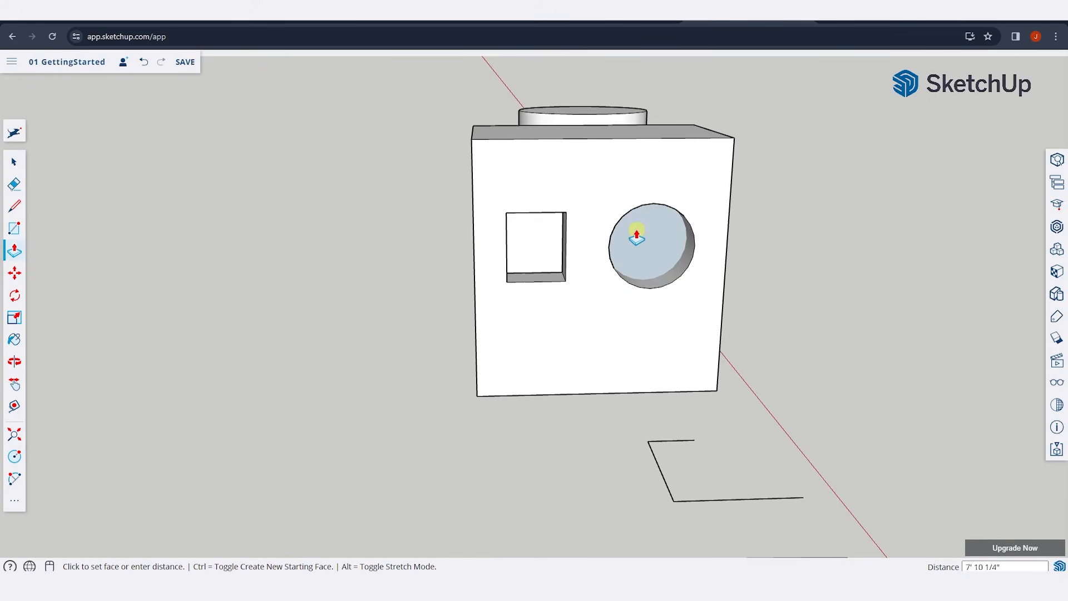
{"action": "left_click", "coordinate": [653, 230]}
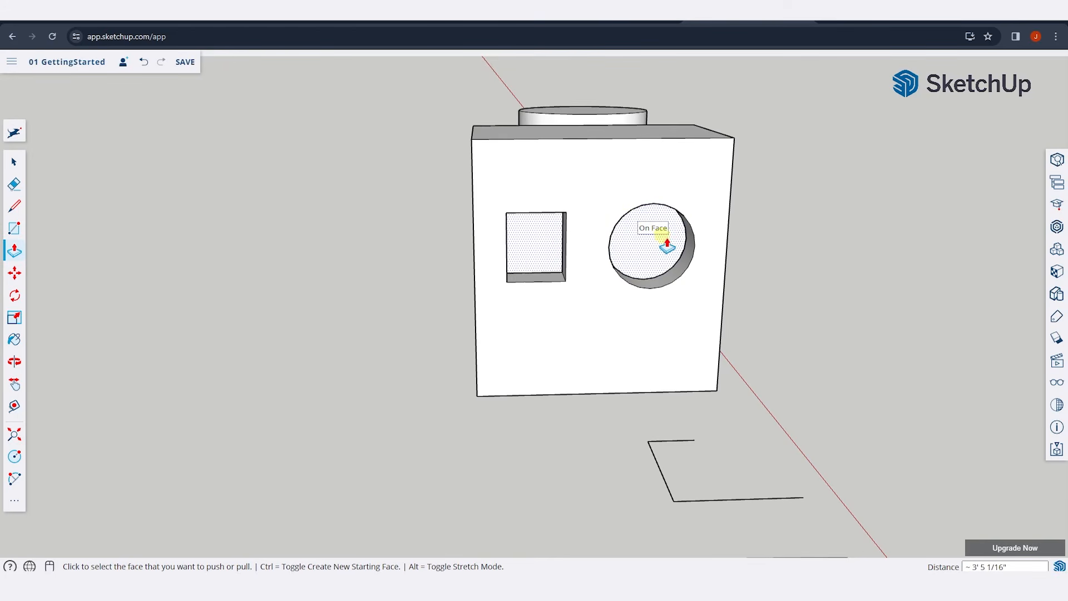
{"action": "middle_click_drag", "start_coordinate": [665, 238], "coordinate": [317, 291]}
{"action": "scroll", "coordinate": [628, 325], "scroll_direction": "down", "scroll_amount": 5}
{"action": "middle_click_drag", "start_coordinate": [629, 325], "coordinate": [374, 293]}
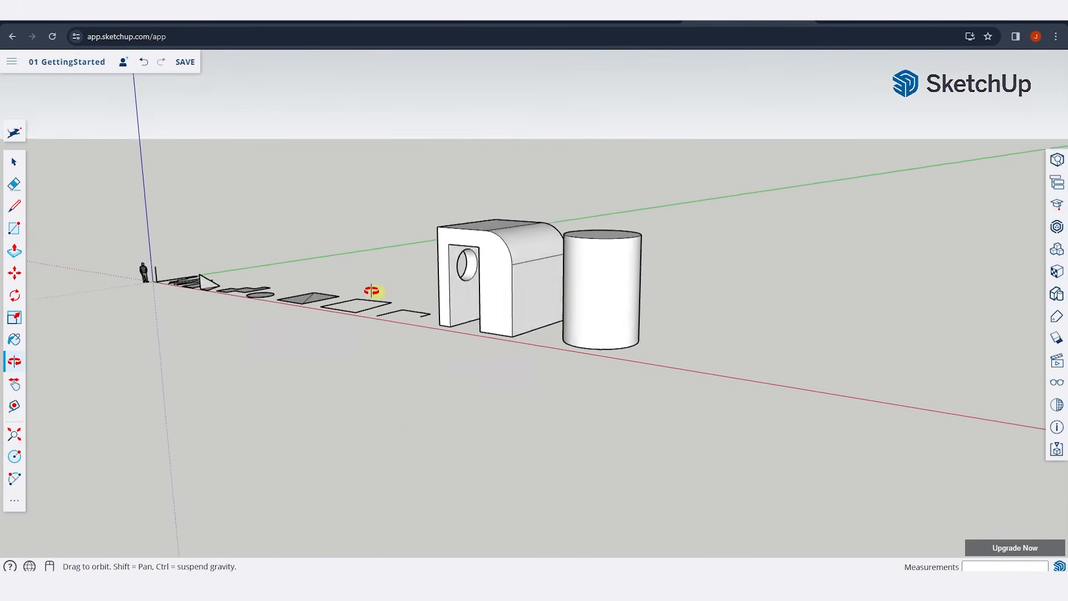
{"action": "middle_click_drag", "start_coordinate": [375, 293], "coordinate": [629, 301]}
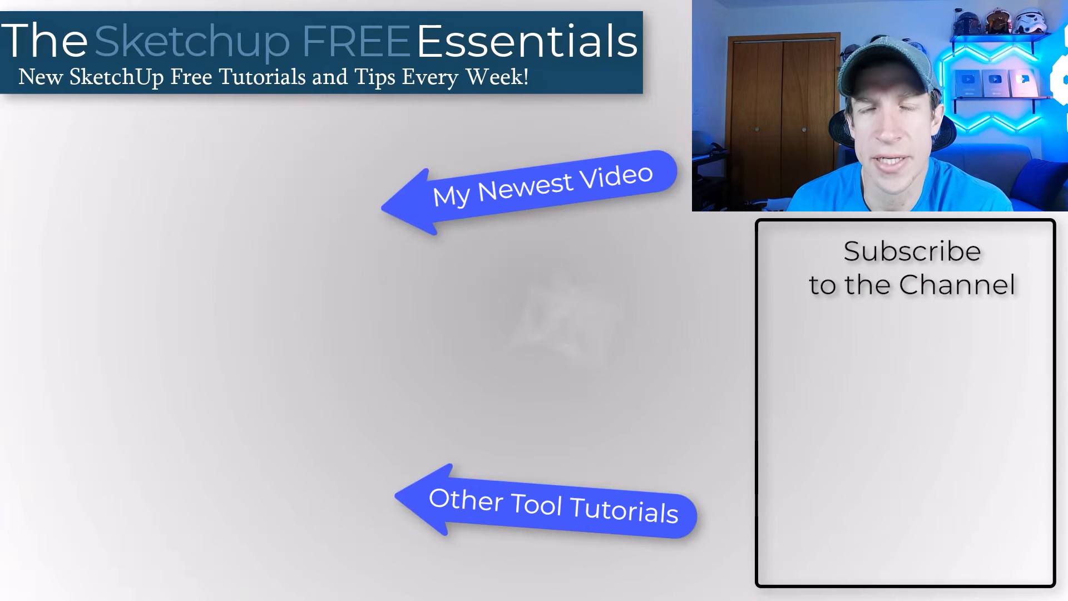